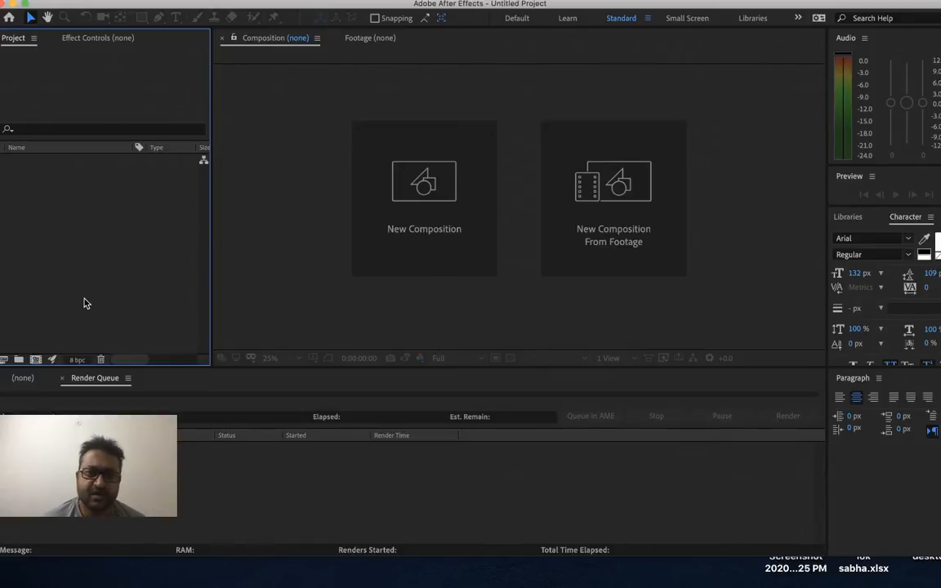
- Open the recent project "Things to rember about CORONA VIRUS.aep" from the Day 3 folder and allow access to the removable volume
left_click(106, 1)
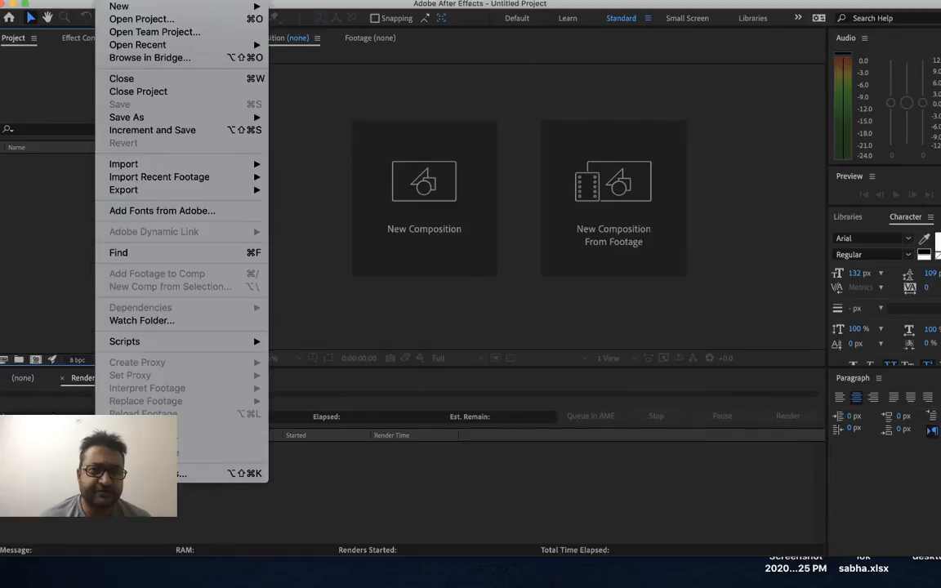
mouse_move(118, 45)
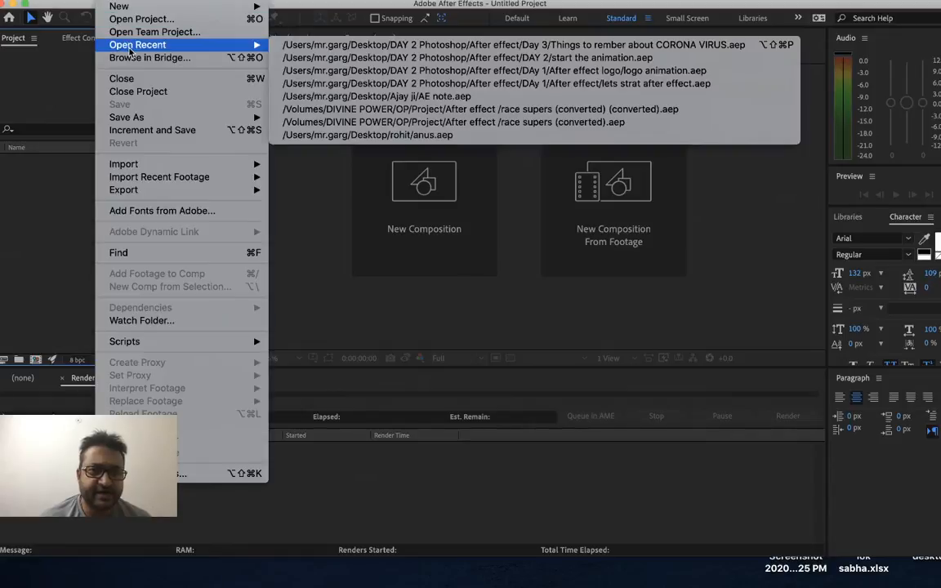
left_click(356, 45)
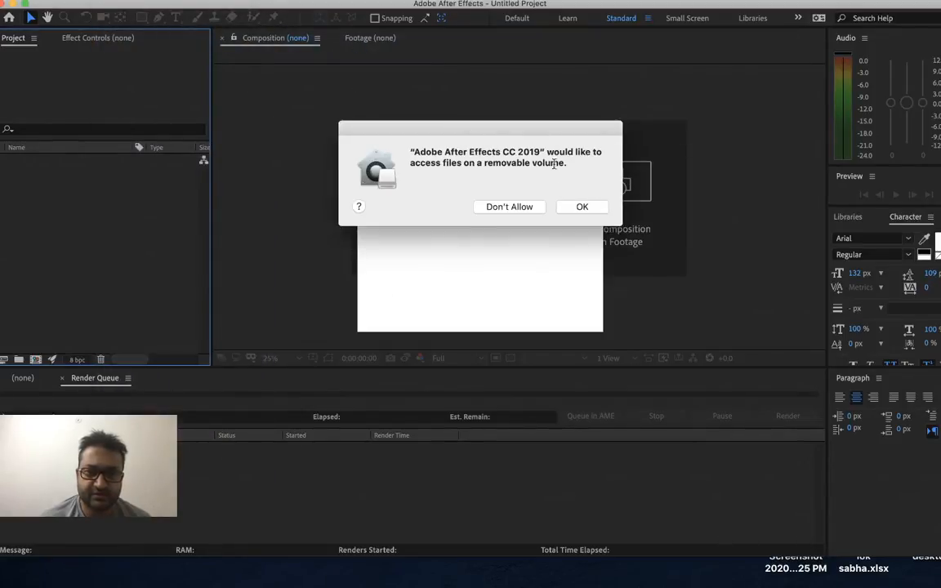
left_click(576, 209)
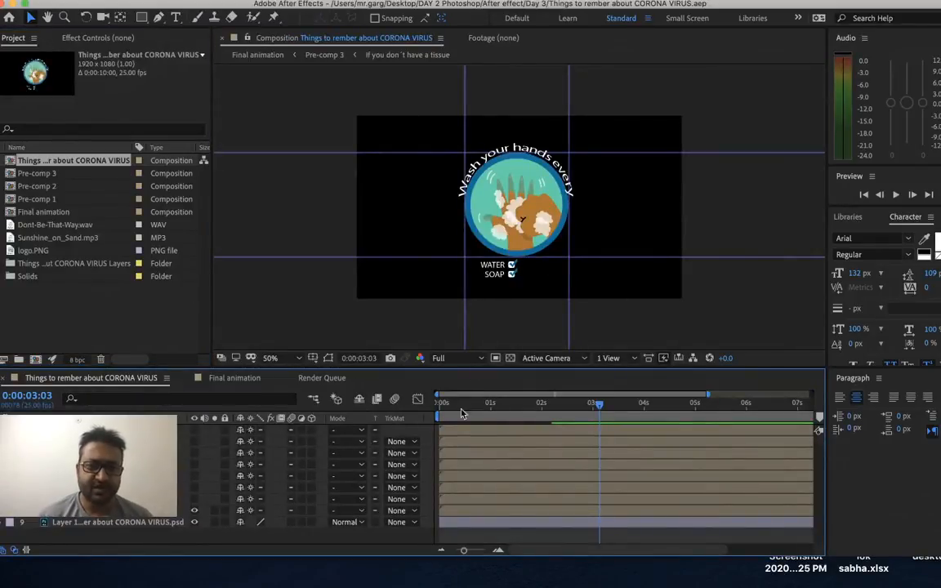
- Show the Final animation composition at 0:00:08:07 and open its nested Pre-comp 3
left_click(235, 378)
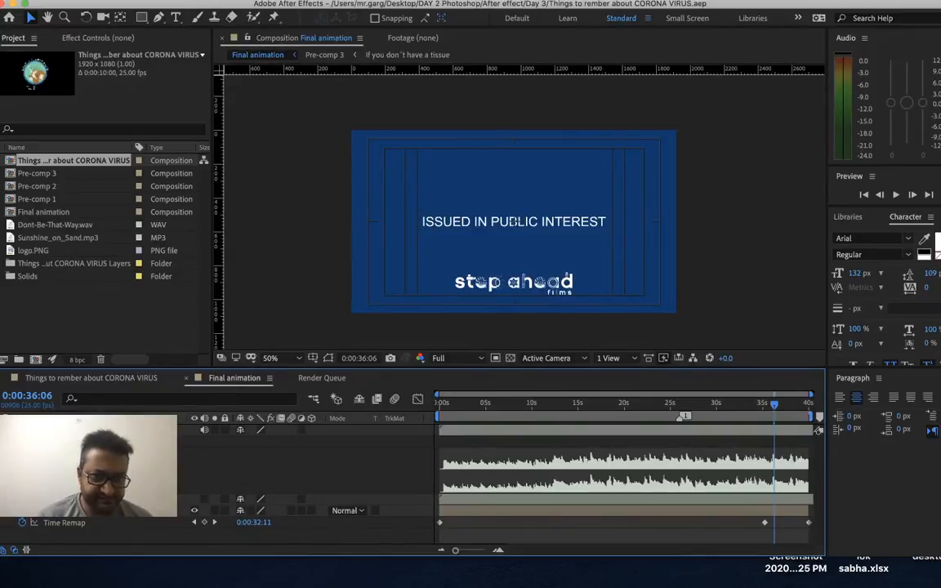
left_click(513, 415)
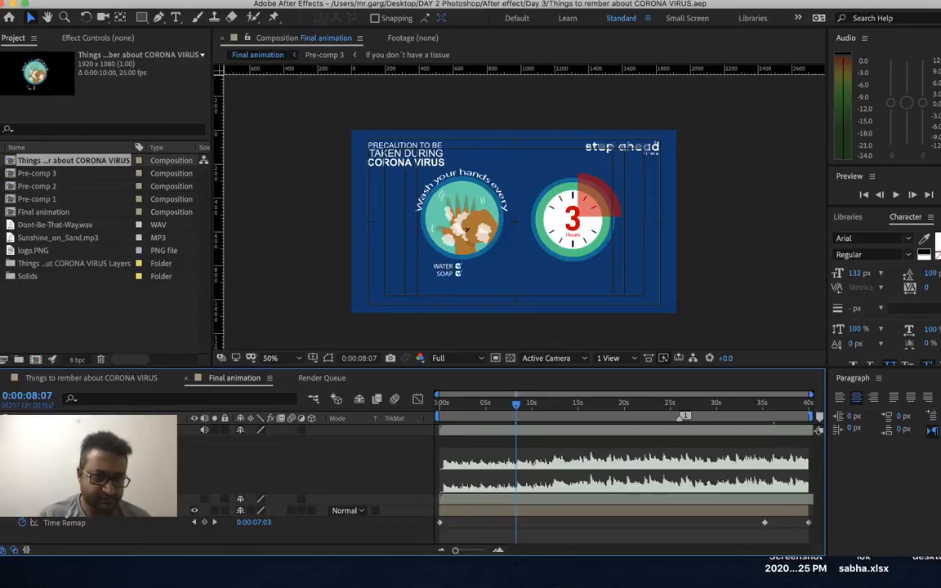
right_click(62, 510)
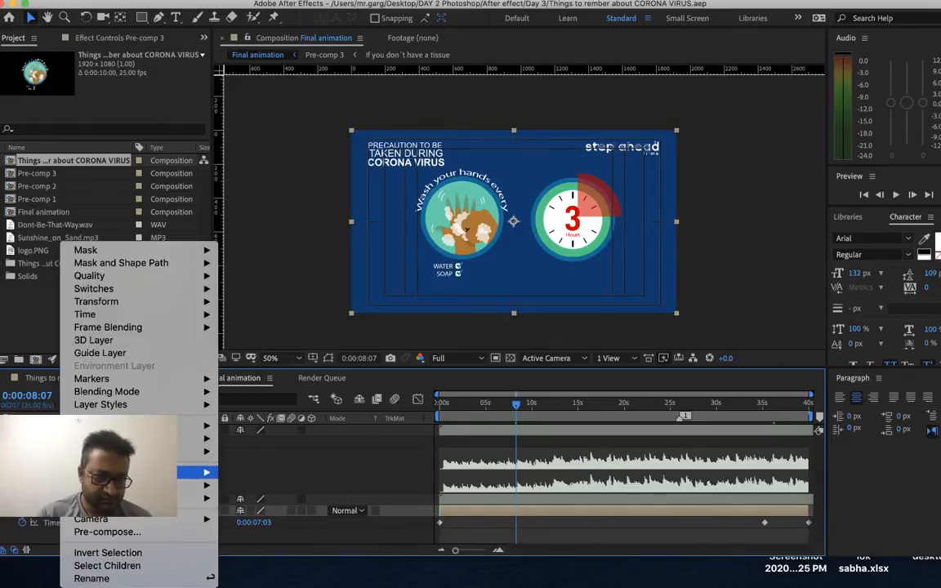
mouse_move(192, 472)
left_click(268, 498)
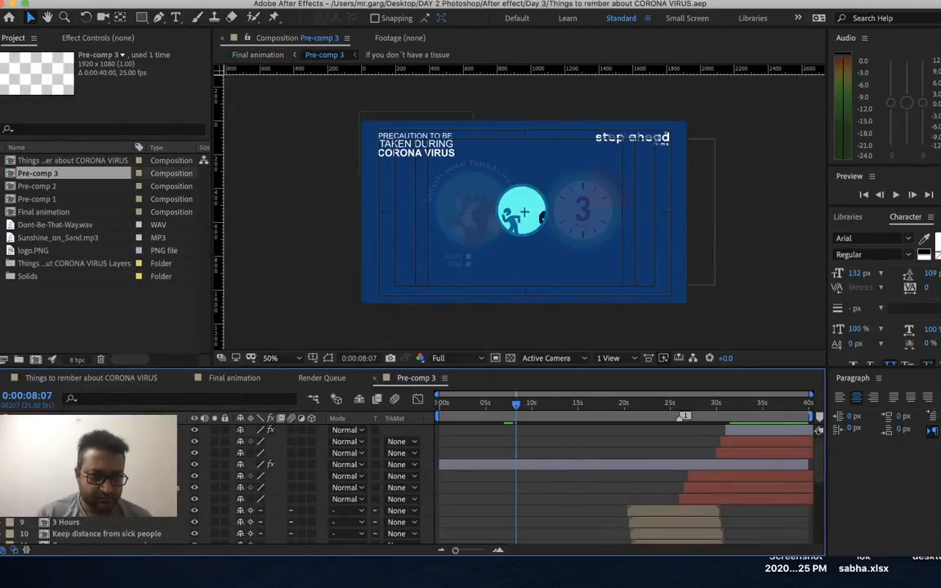
- Delete the two step ahead logo layers from Pre-comp 3
right_click(57, 429)
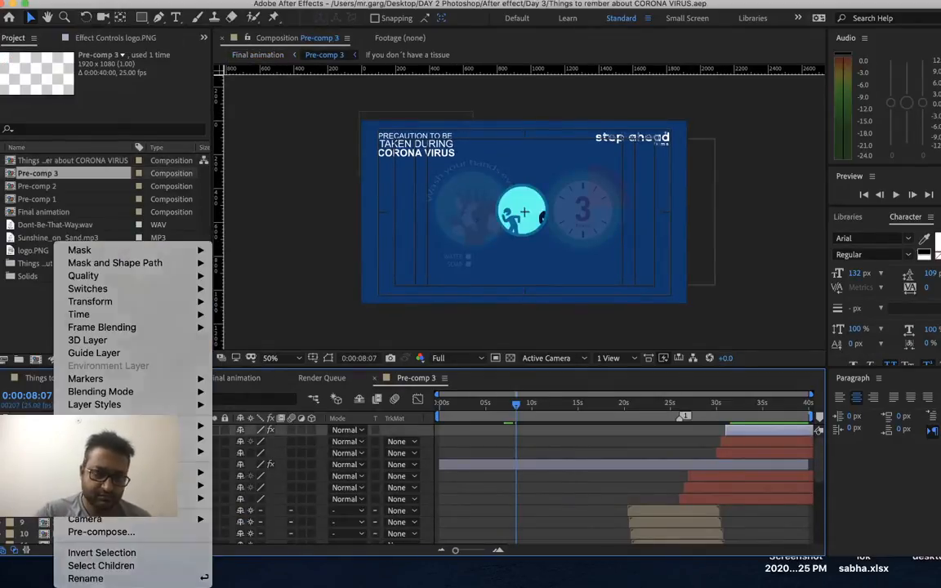
key("Escape")
key("Delete")
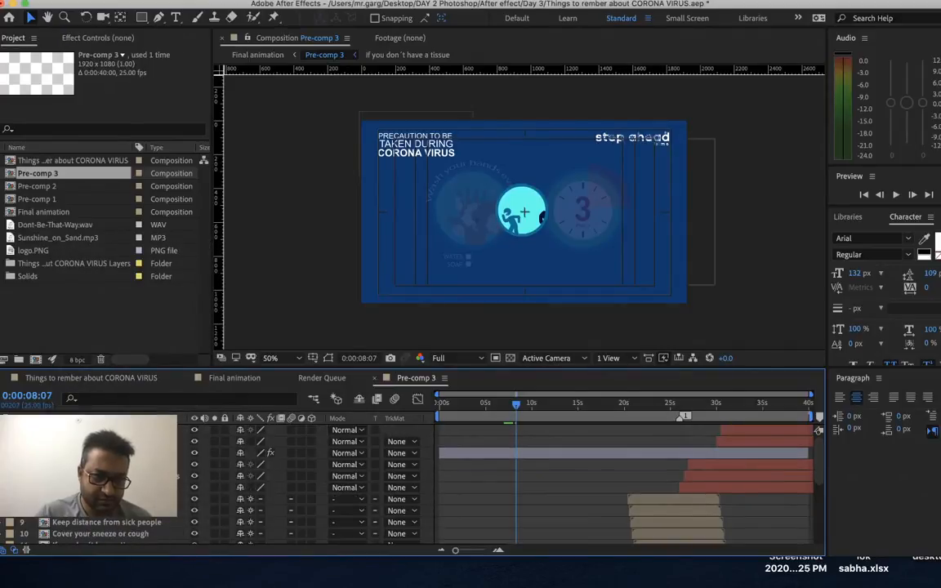
right_click(55, 452)
key("Escape")
key("Delete")
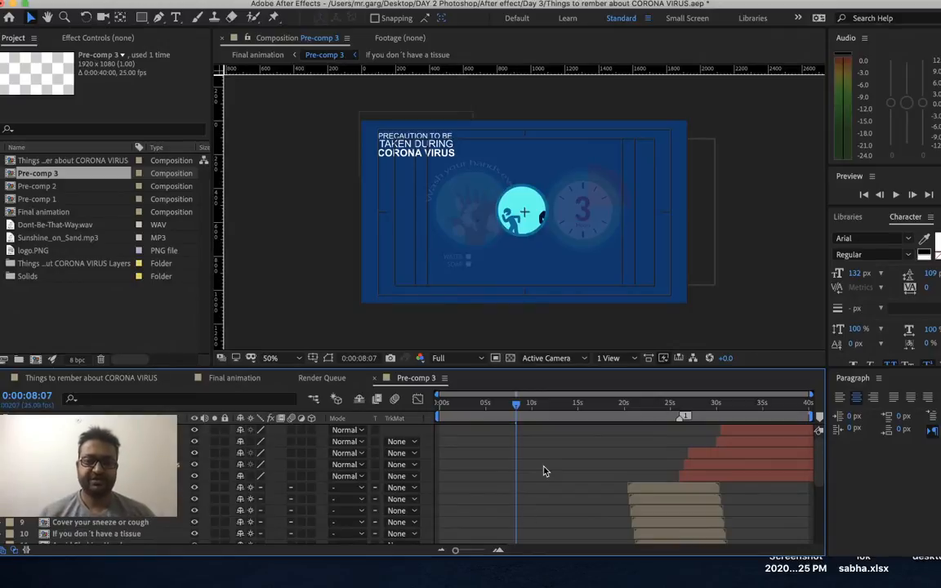
- Examine Pre-comp 3's layers and its frames at 0:00:22:00, 0:00:28:05 and 0:00:29:05
scroll(543, 469, "down", 5)
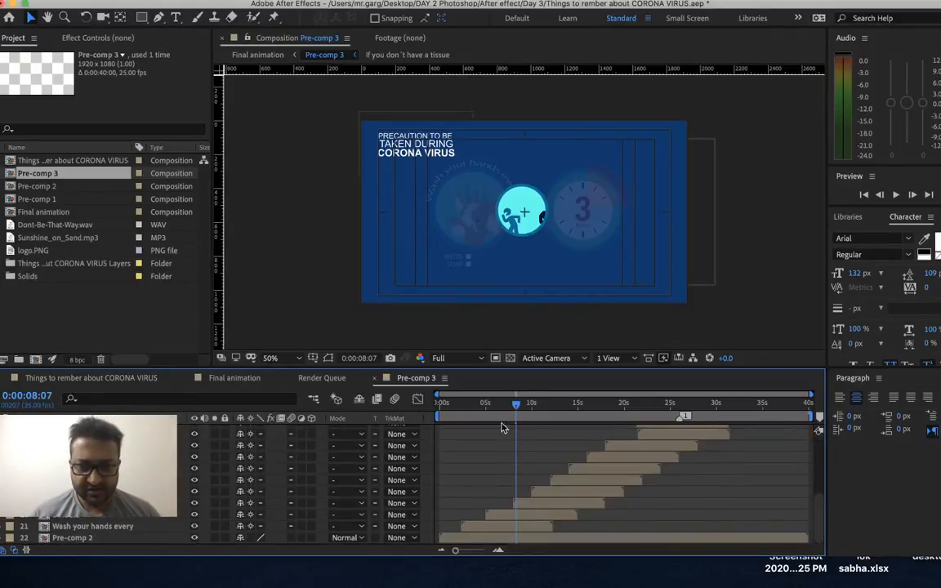
left_click_drag(455, 410, 642, 414)
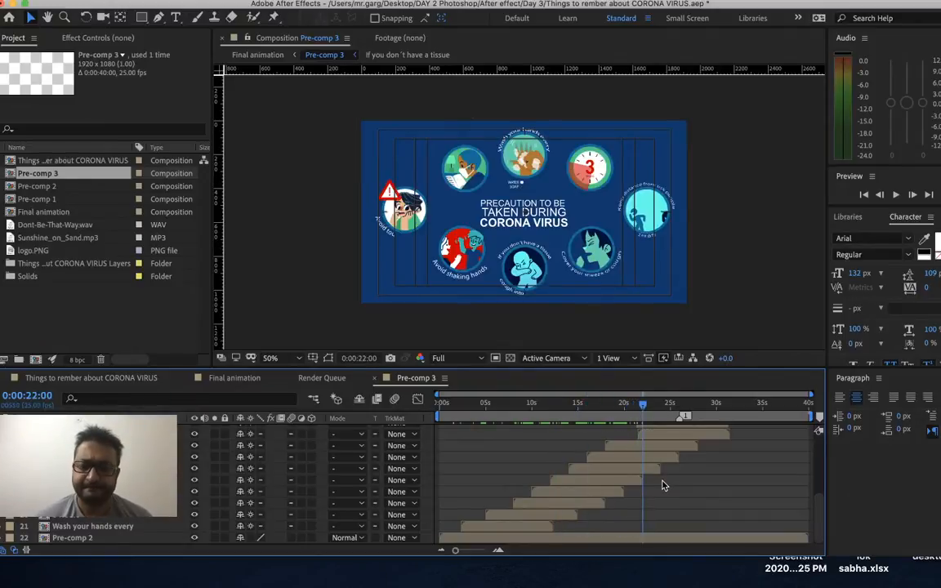
scroll(662, 485, "up", 5)
scroll(662, 485, "down", 2)
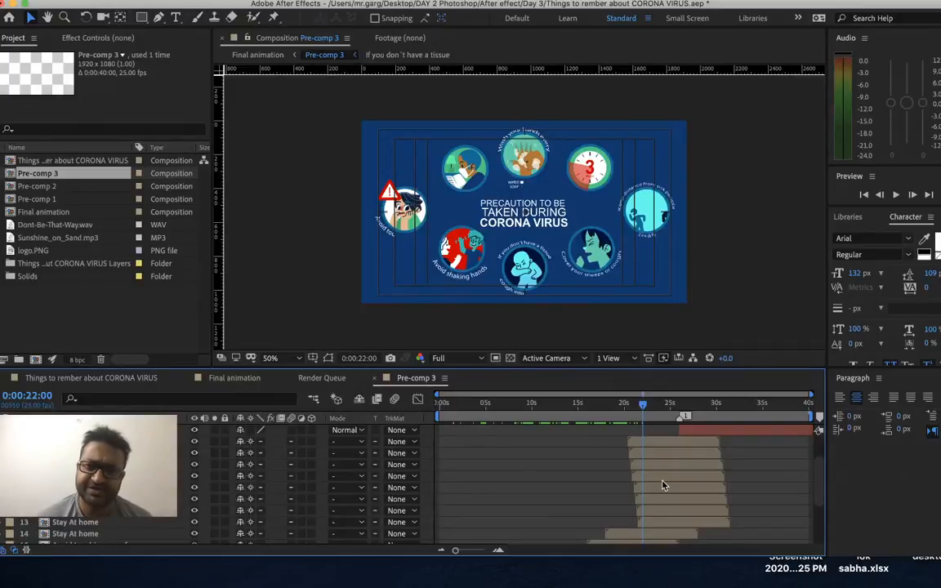
left_click_drag(645, 405, 700, 418)
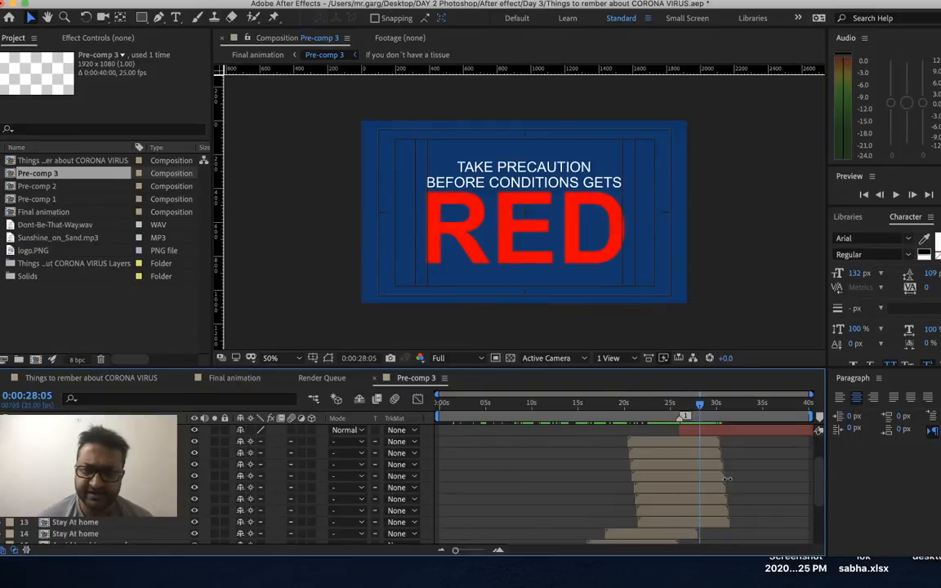
scroll(717, 458, "up", 3)
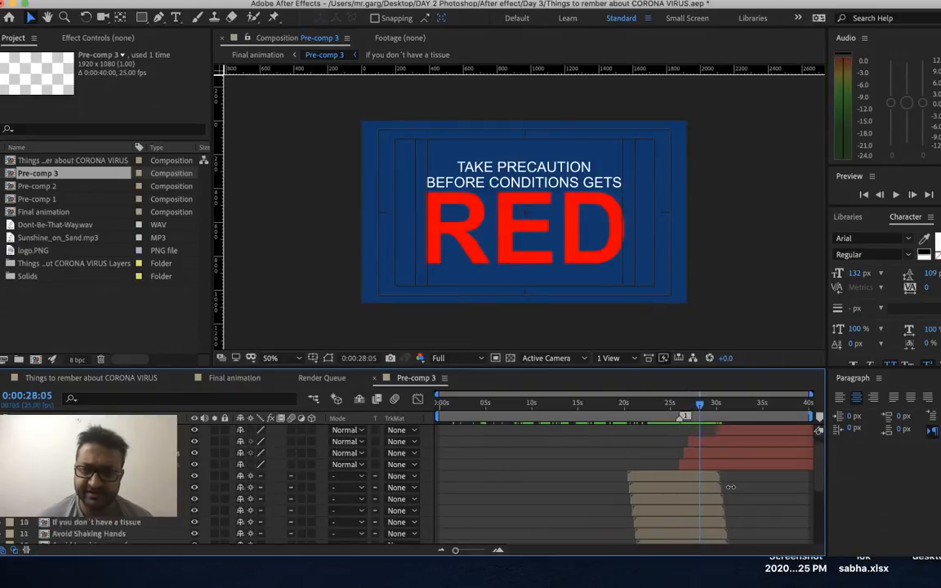
left_click(716, 411)
left_click_drag(716, 410, 710, 466)
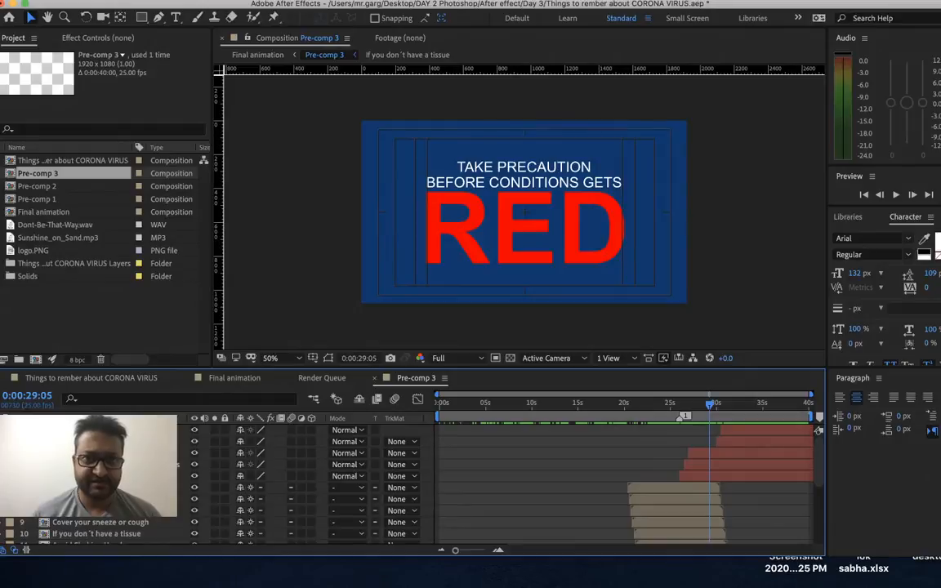
left_click(277, 2)
mouse_move(368, 2)
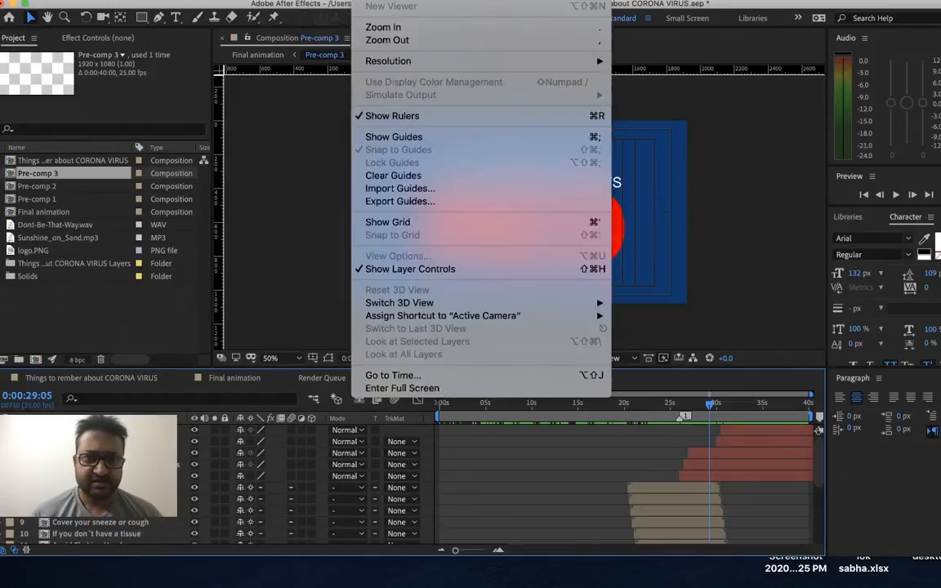
mouse_move(408, 2)
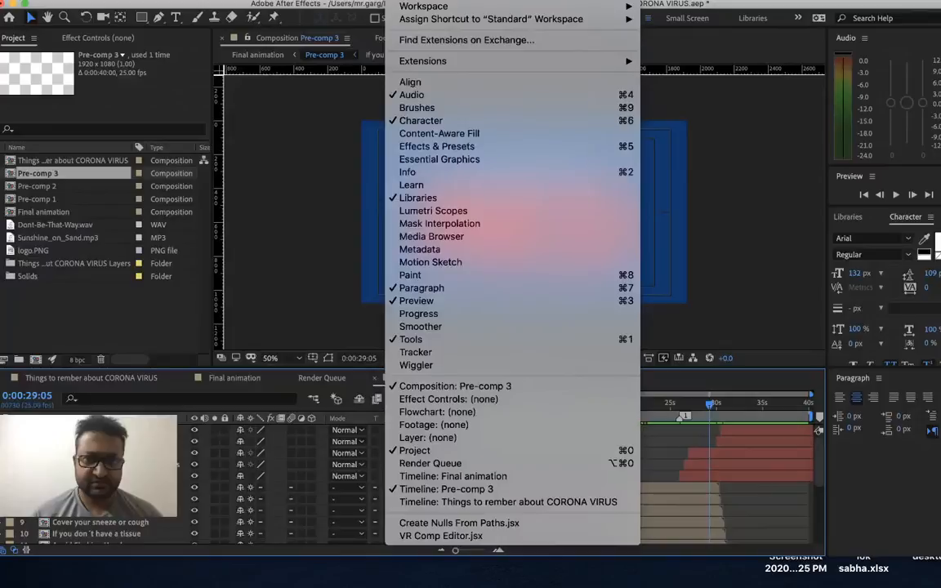
mouse_move(269, 2)
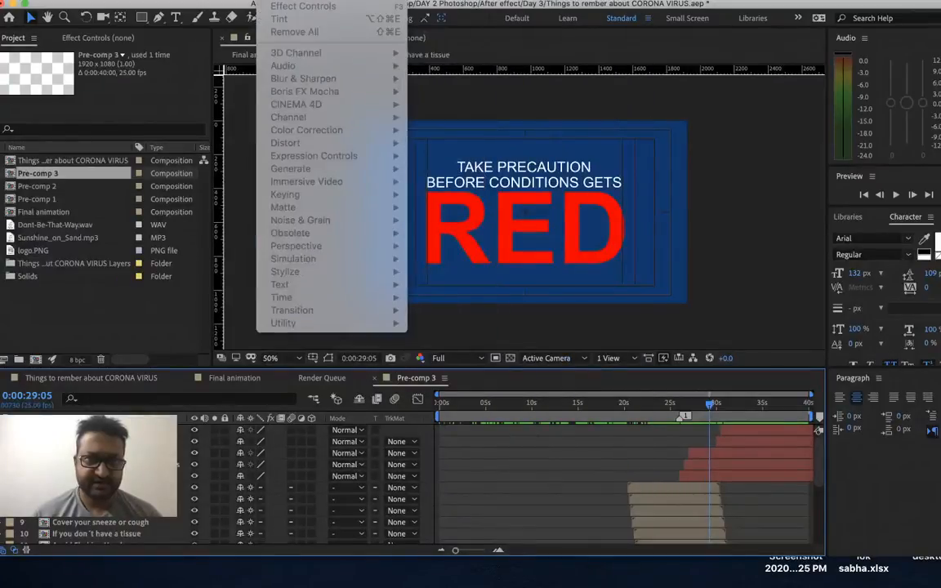
left_click(557, 509)
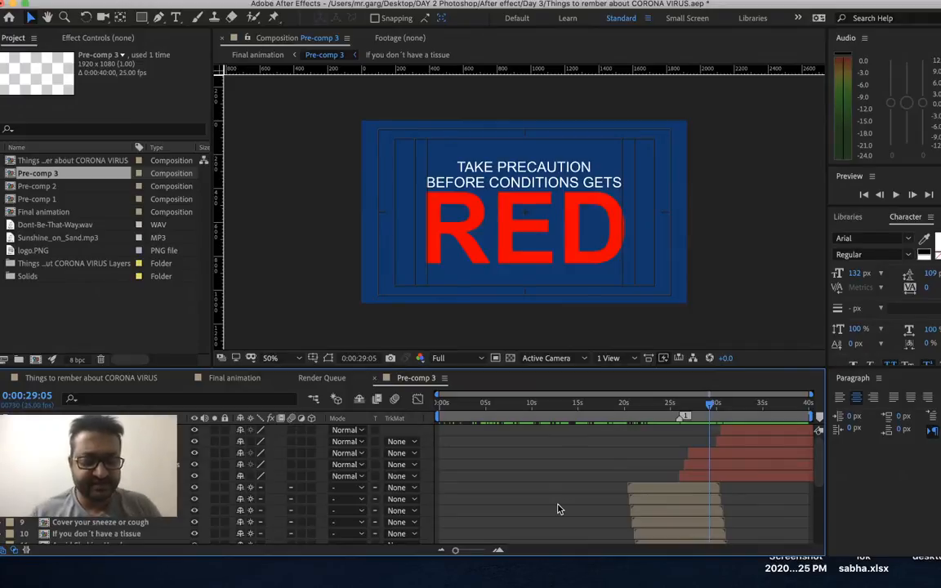
- Add Pre-comp 3 to the render queue and delete all items from the queue
key("super+m")
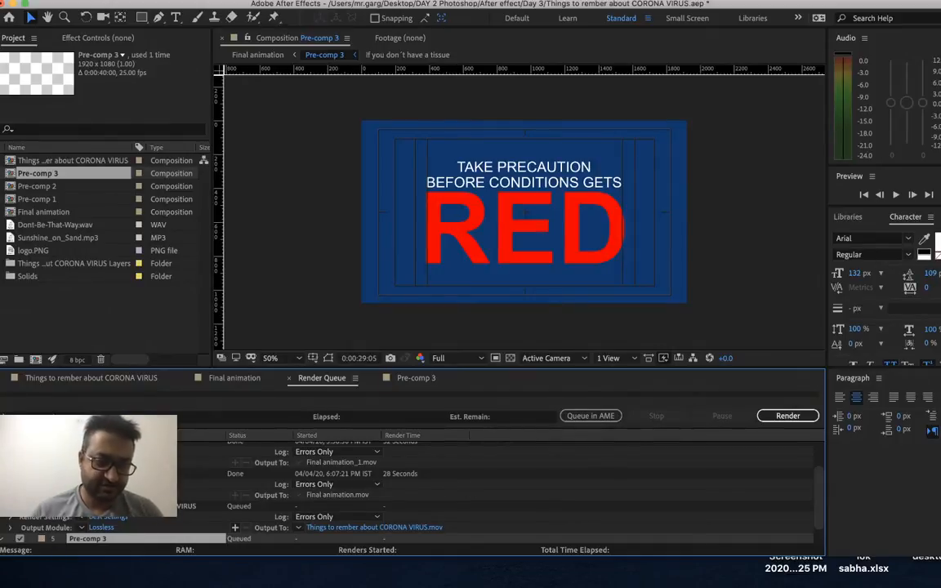
left_click(19, 505)
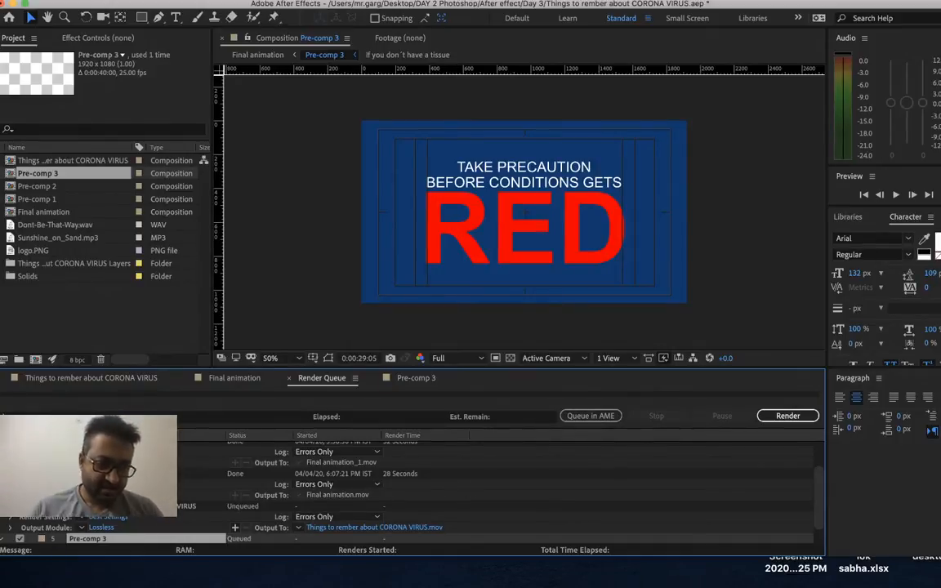
scroll(408, 490, "down", 1)
left_click(3, 484)
scroll(408, 490, "up", 1)
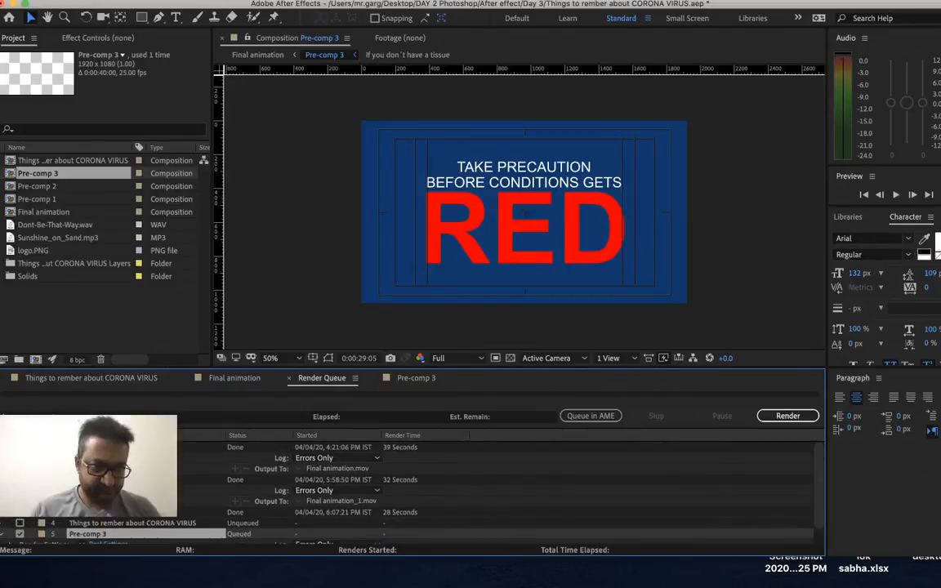
left_click(4, 447)
key("super+a")
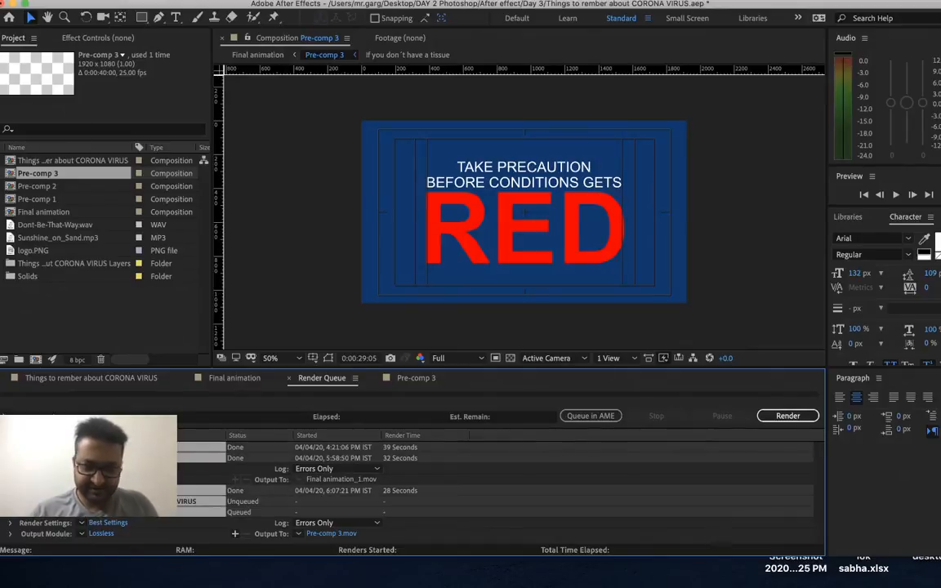
key("Delete")
- Add Pre-comp 3 to the emptied render queue and keep its render settings at Best quality and Full resolution
left_click(412, 378)
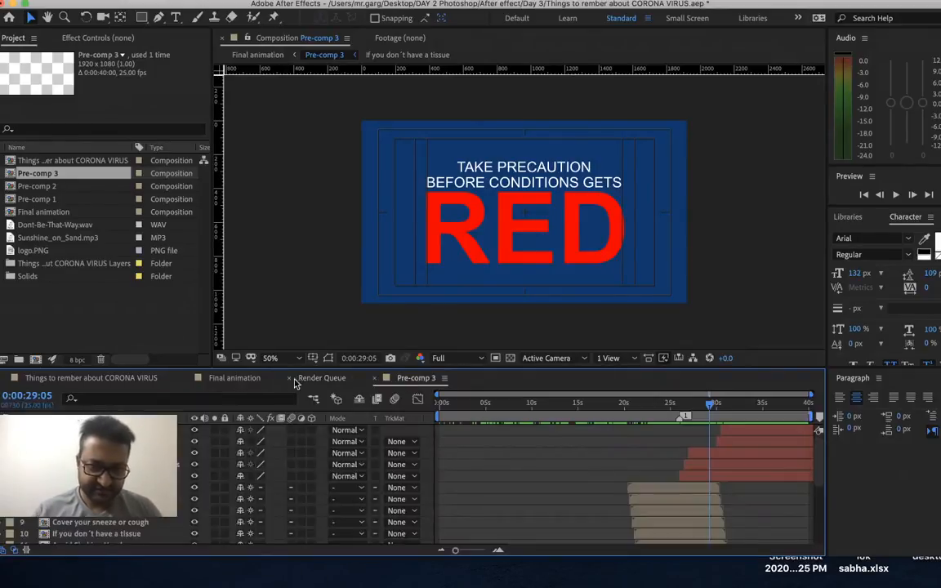
key("ctrl+super+m")
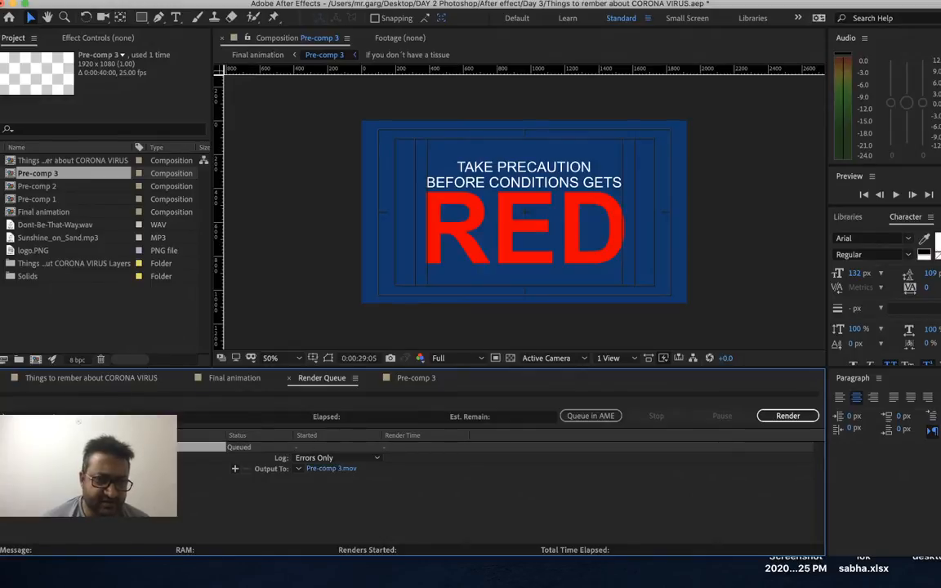
left_click(106, 457)
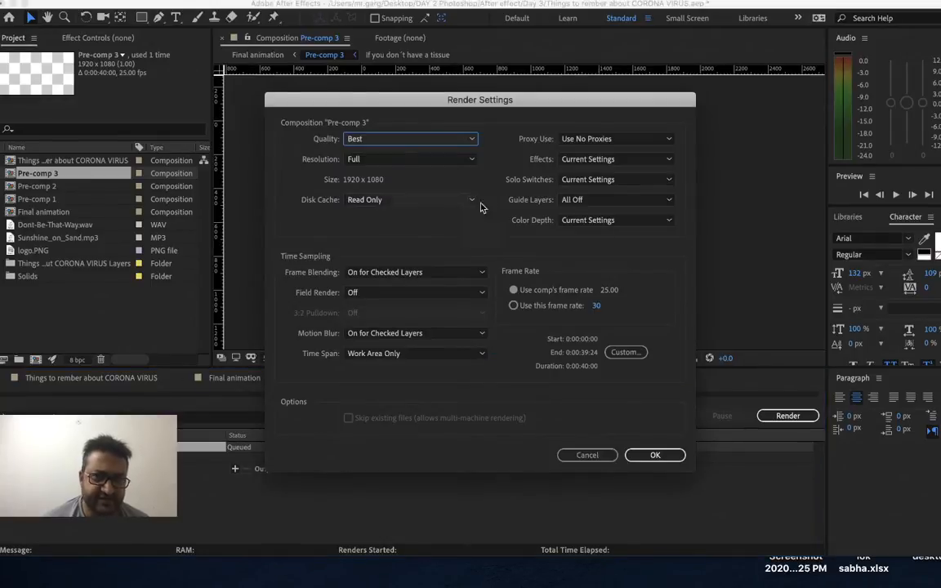
left_click(459, 143)
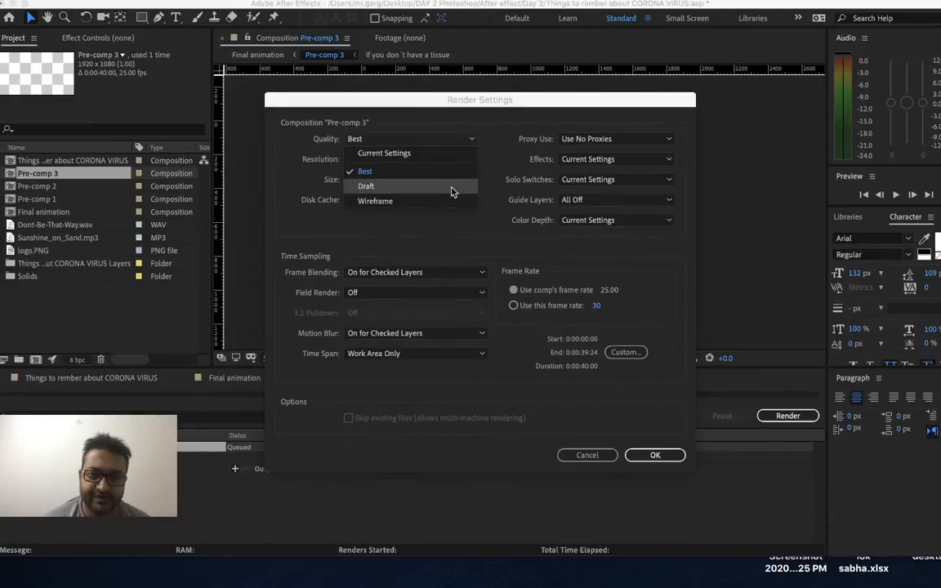
left_click(305, 195)
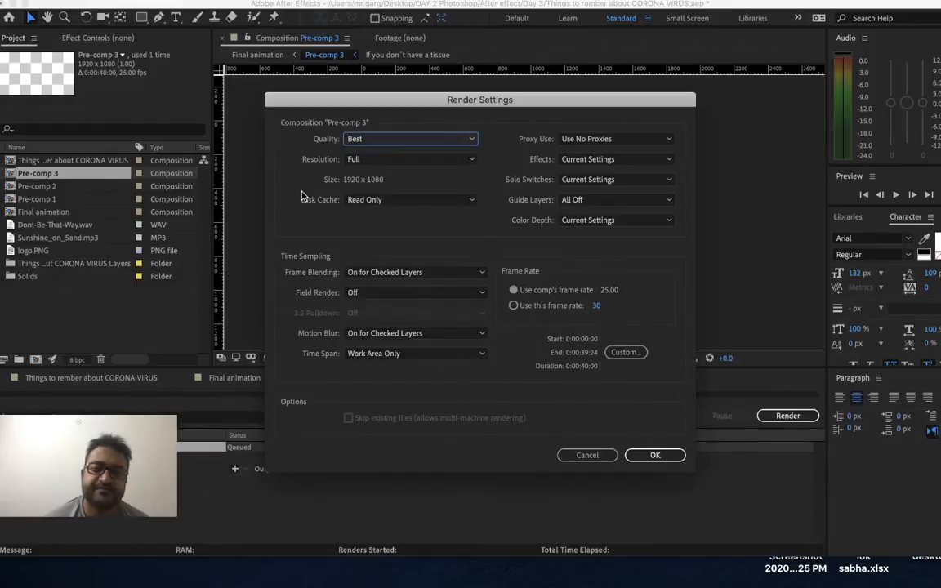
left_click(400, 161)
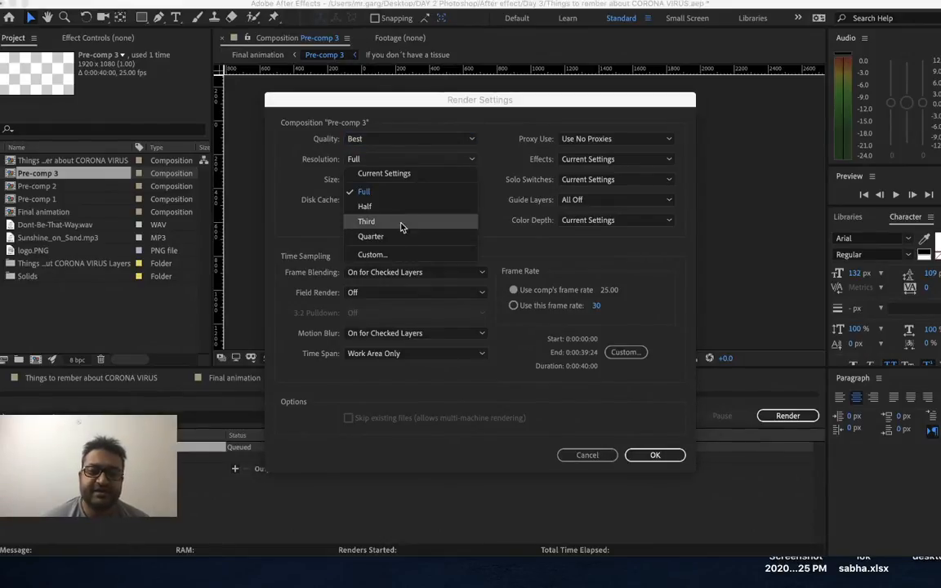
left_click(381, 192)
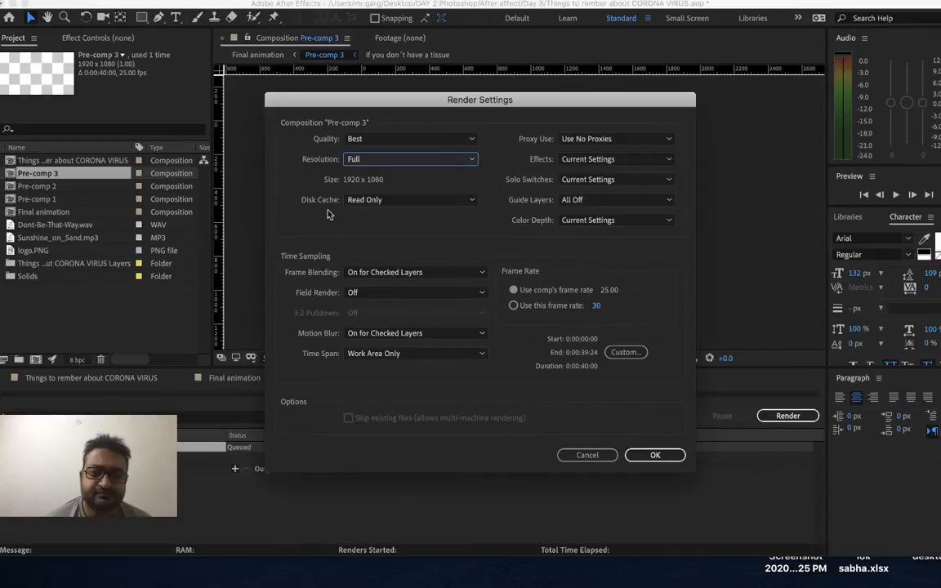
- Examine the Disk Cache, Field Render, Motion Blur and Time Span options in Pre-comp 3's render settings
left_click(374, 200)
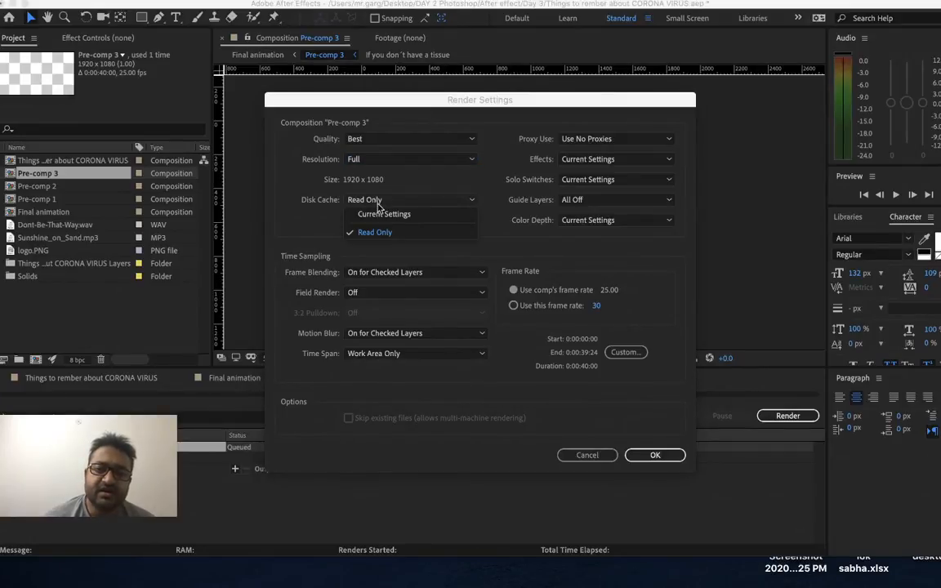
left_click(321, 227)
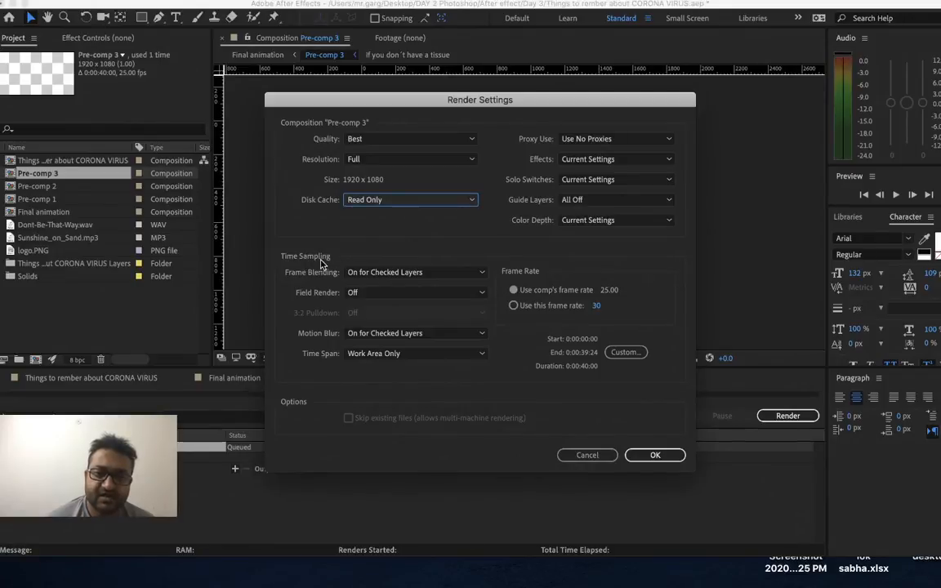
left_click(384, 293)
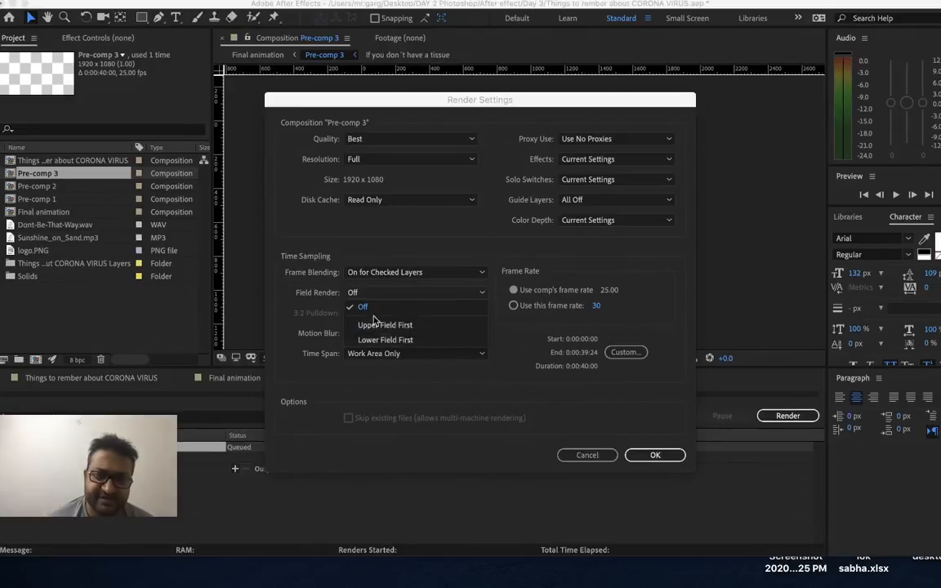
left_click(325, 317)
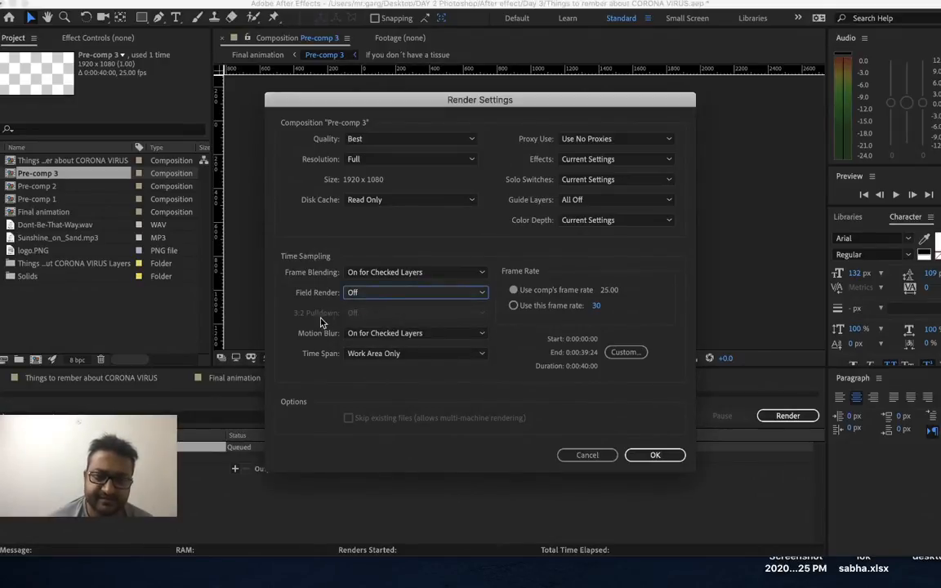
left_click(359, 333)
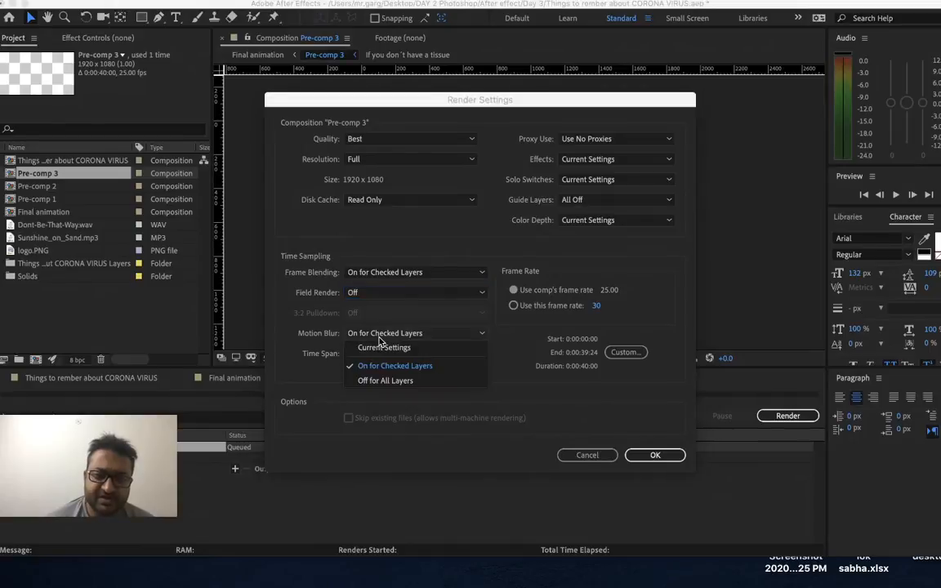
left_click(285, 353)
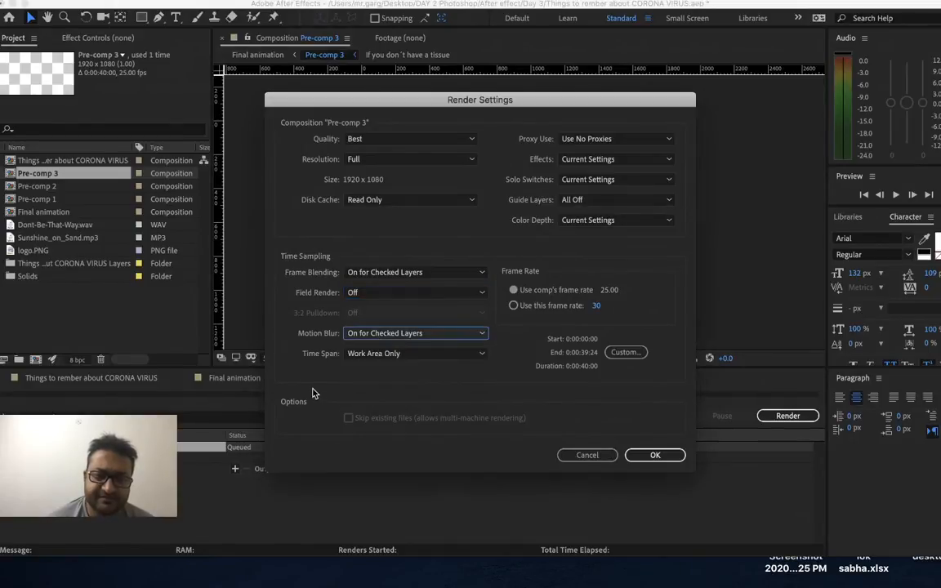
left_click(394, 358)
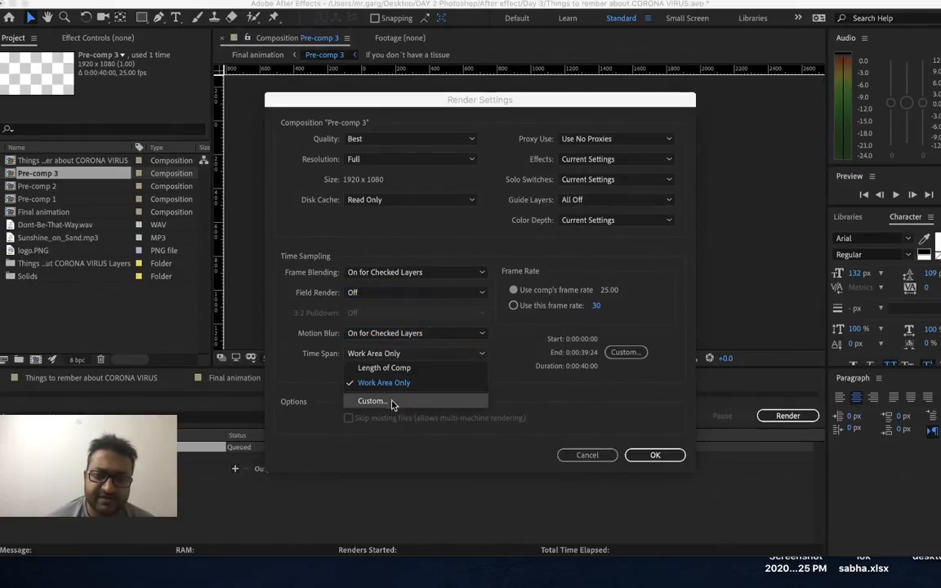
left_click(320, 380)
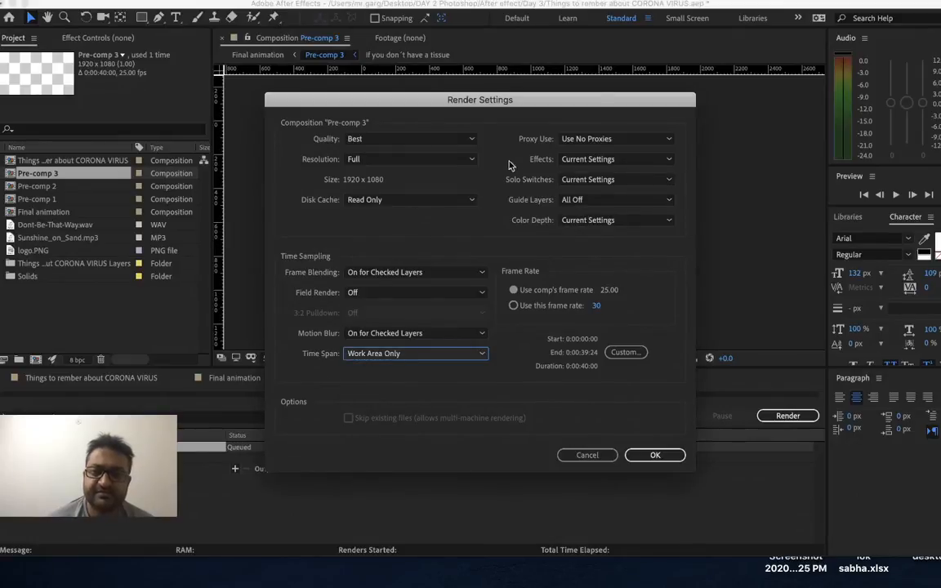
- Examine the Proxy Use, Effects, Solo Switches, Guide Layers and Color Depth options in the render settings
left_click(577, 144)
left_click(448, 139)
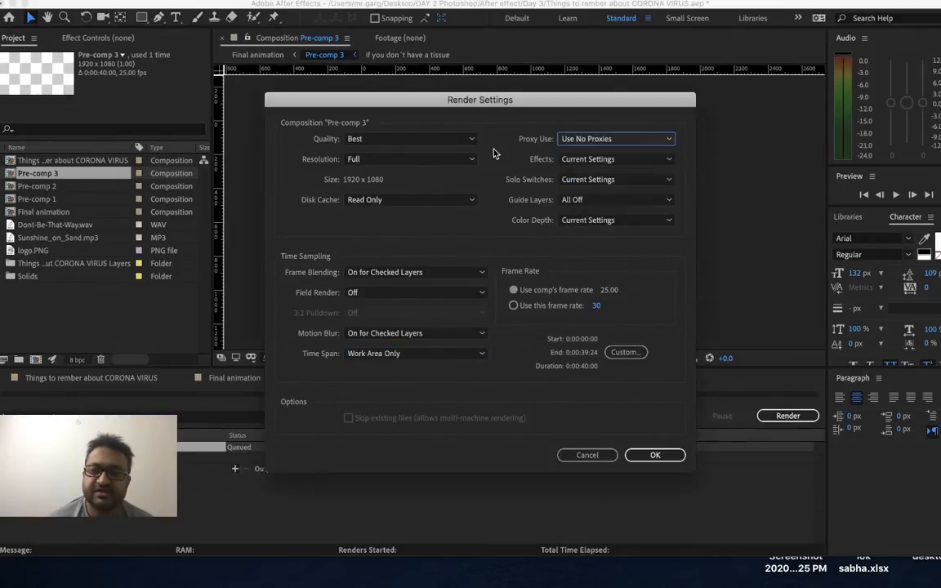
left_click(584, 162)
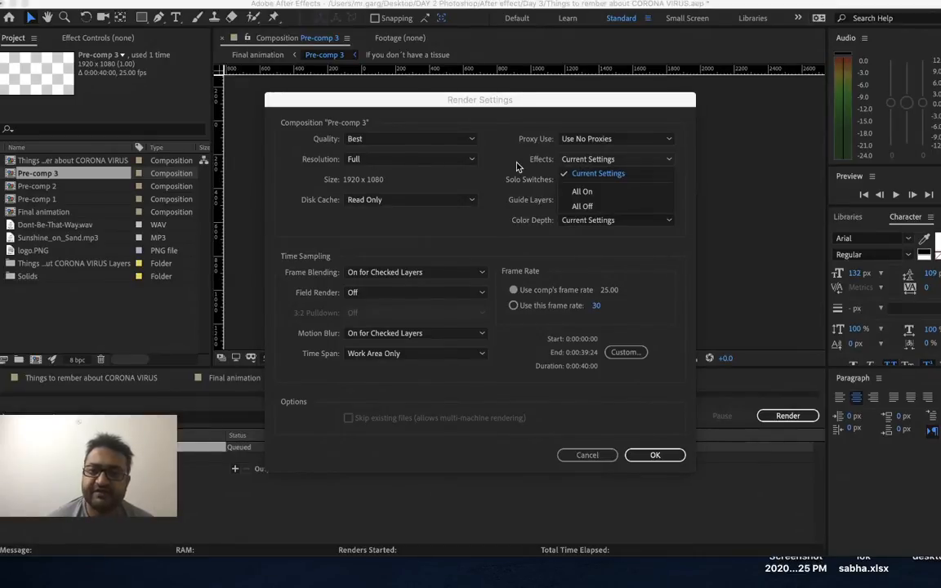
left_click(536, 168)
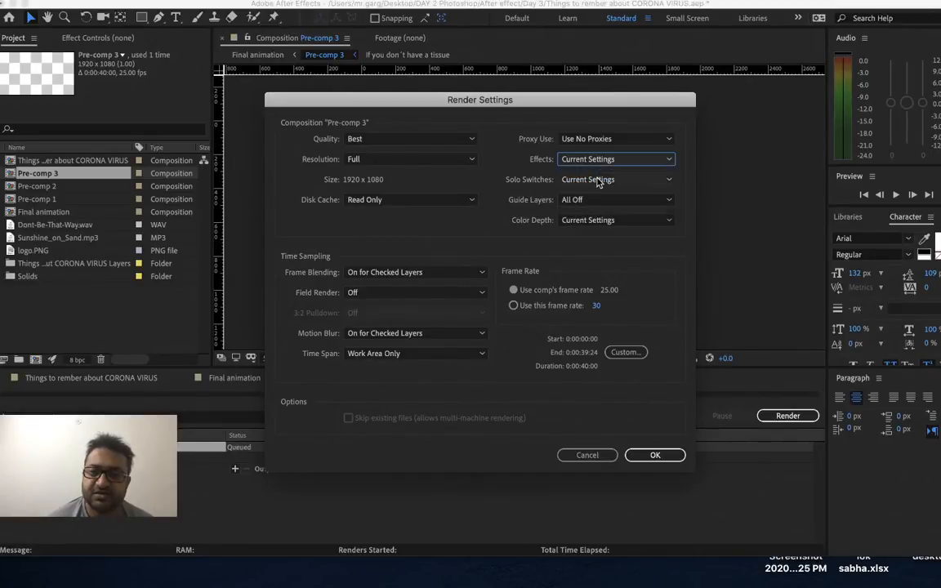
left_click(581, 180)
left_click(511, 186)
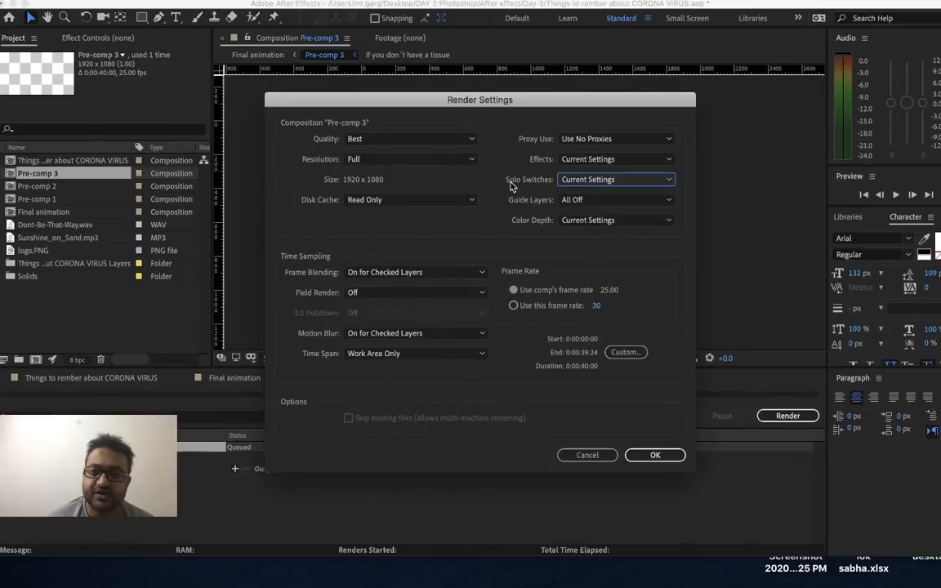
left_click(588, 201)
left_click(465, 185)
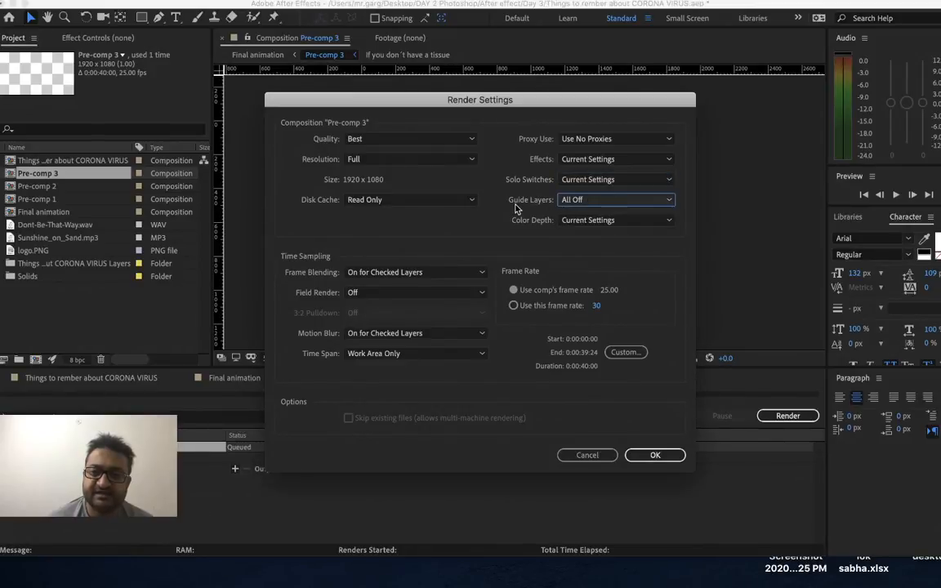
left_click(609, 221)
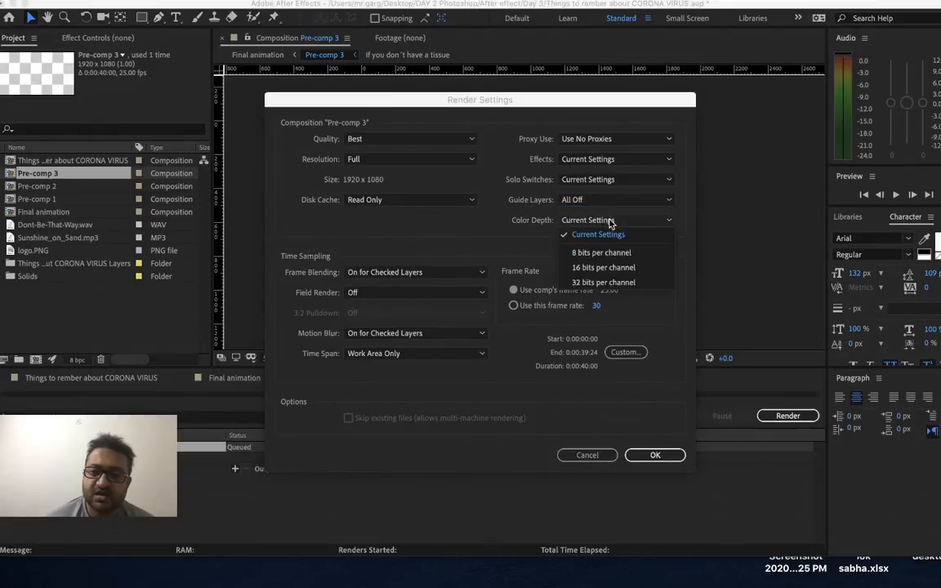
left_click(601, 221)
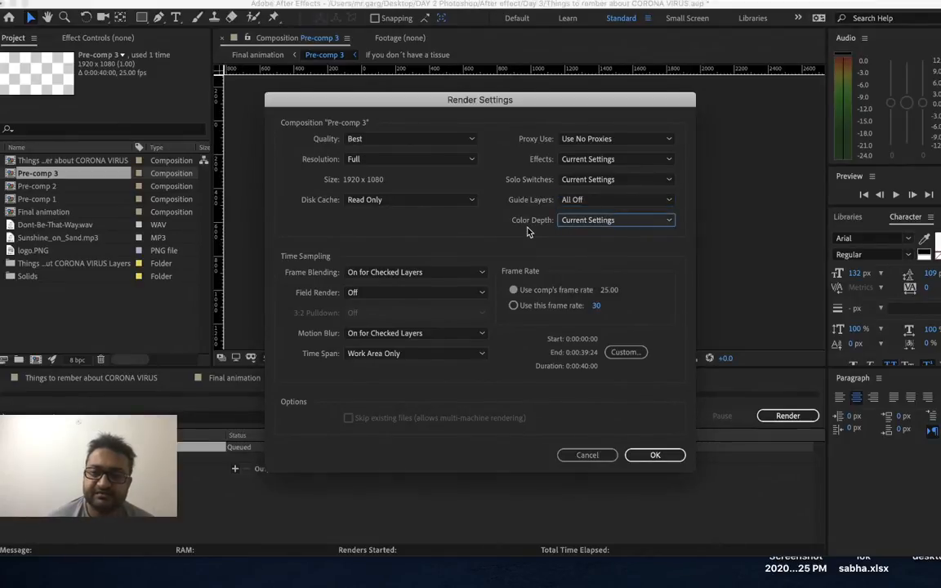
left_click(587, 222)
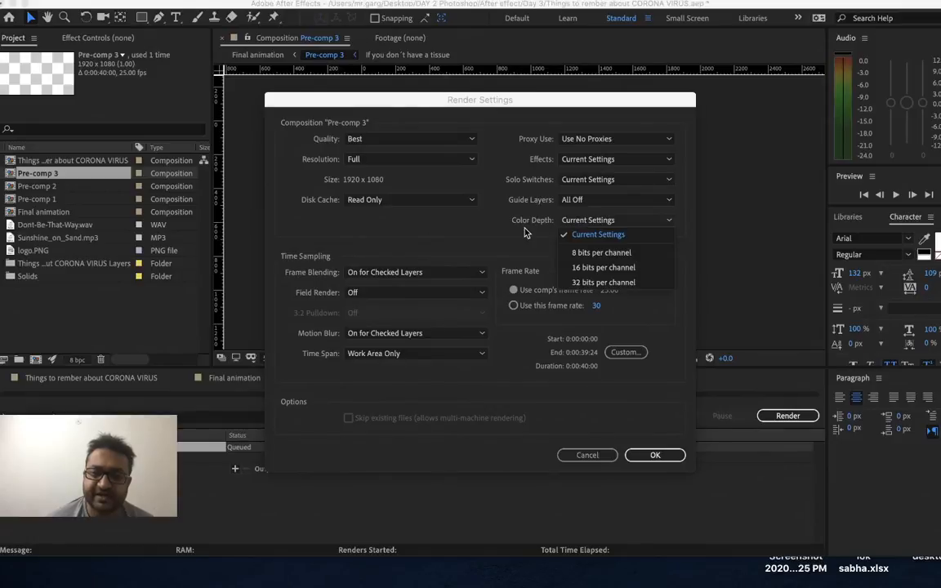
left_click(588, 221)
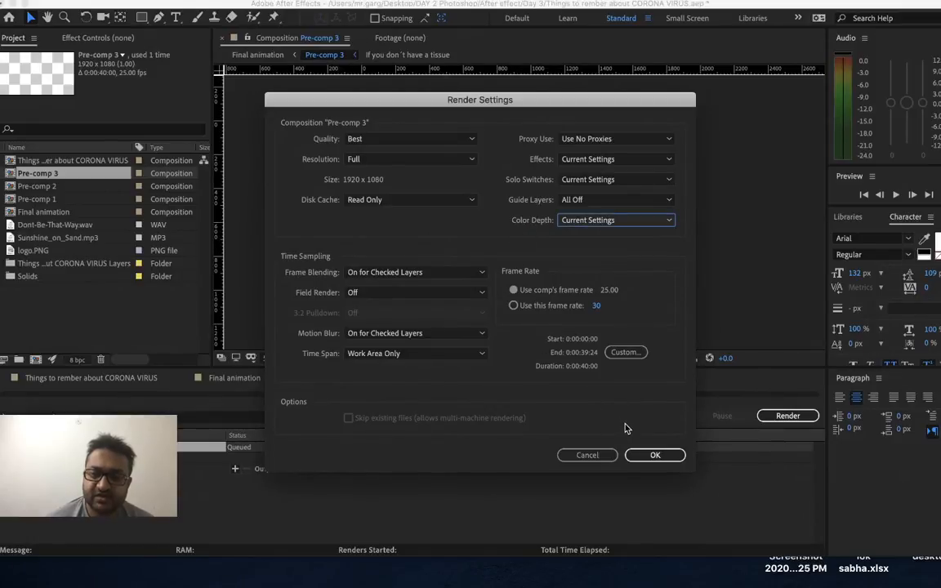
- Set the render time span to Length of Comp and accept Pre-comp 3's render settings
left_click(621, 354)
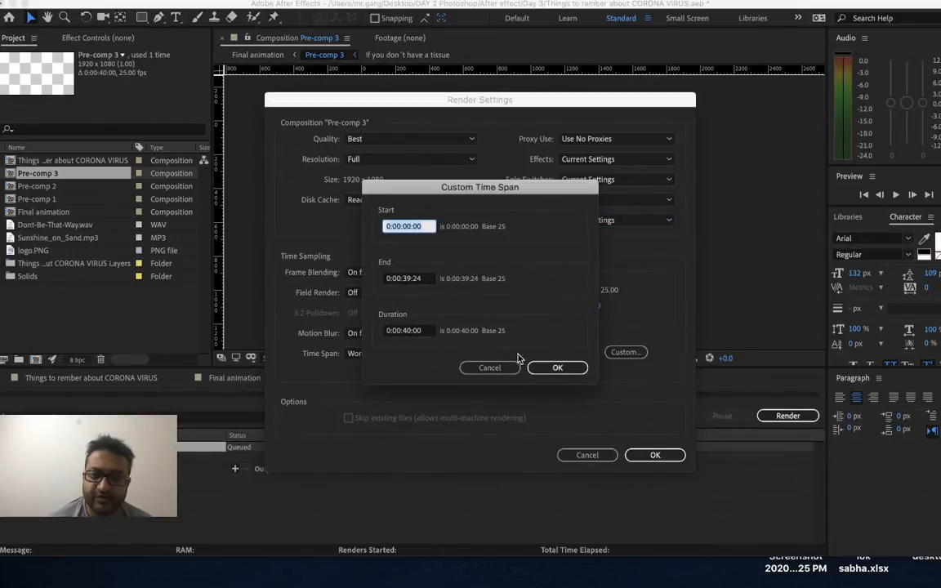
left_click(492, 369)
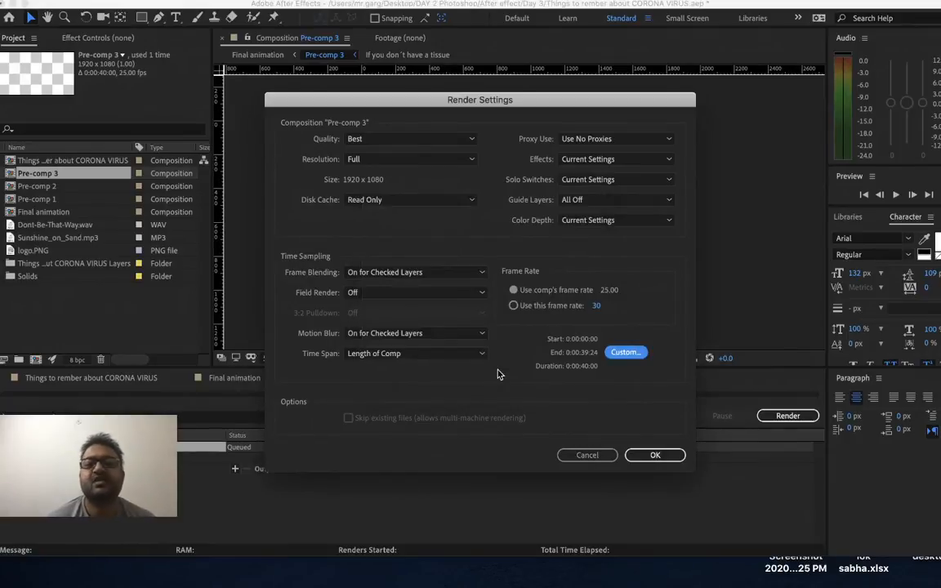
left_click(655, 455)
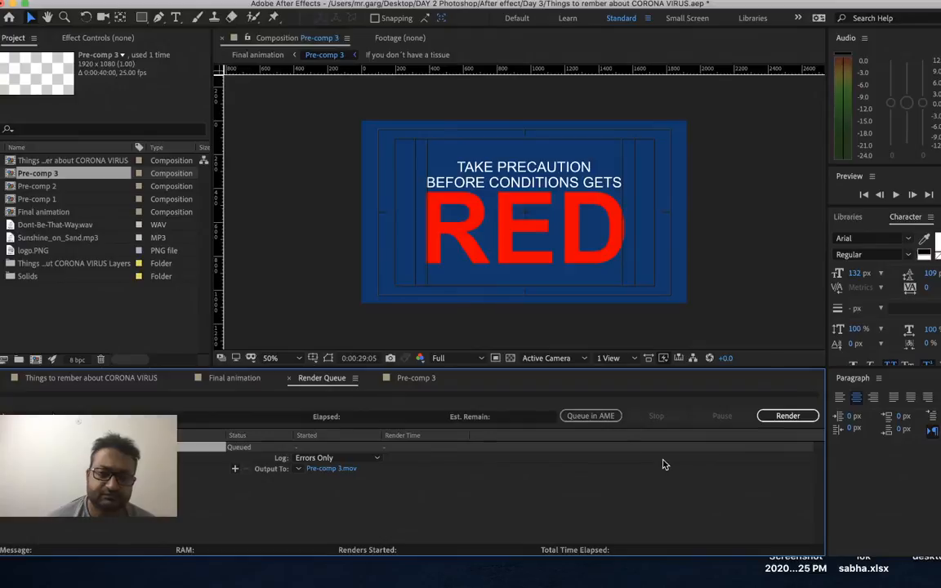
- Return to Pre-comp 3's timeline and go to its first frame at 0:00:00:00
left_click(422, 383)
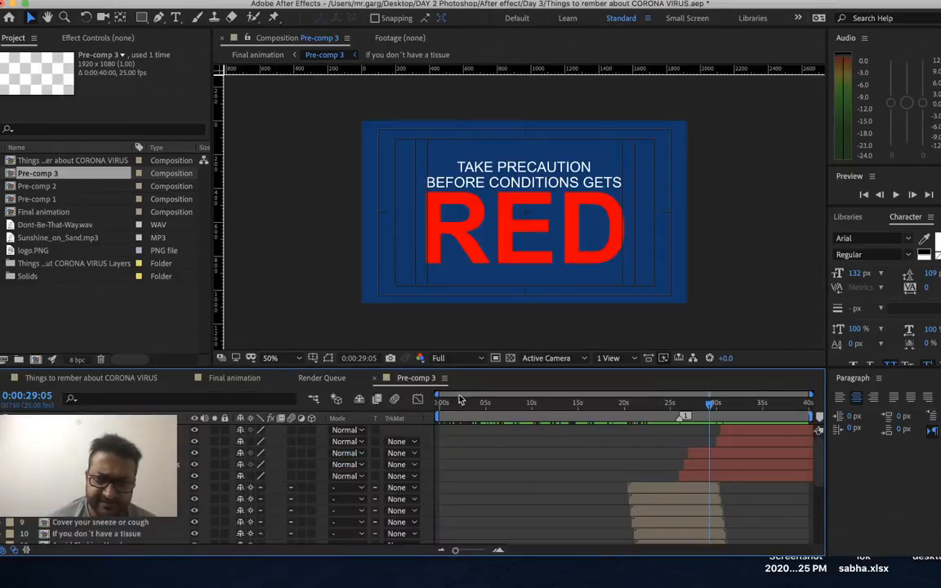
mouse_move(457, 406)
left_mouse_down()
mouse_move(395, 407)
mouse_move(464, 416)
mouse_move(435, 423)
mouse_move(451, 431)
mouse_move(438, 422)
left_mouse_up()
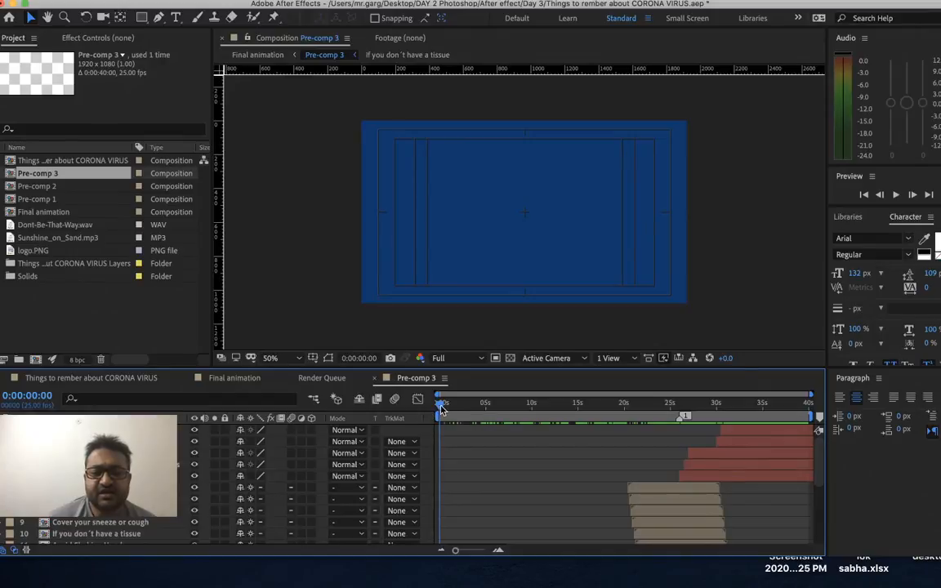
left_click_drag(441, 409, 643, 406)
left_click_drag(713, 429, 392, 499)
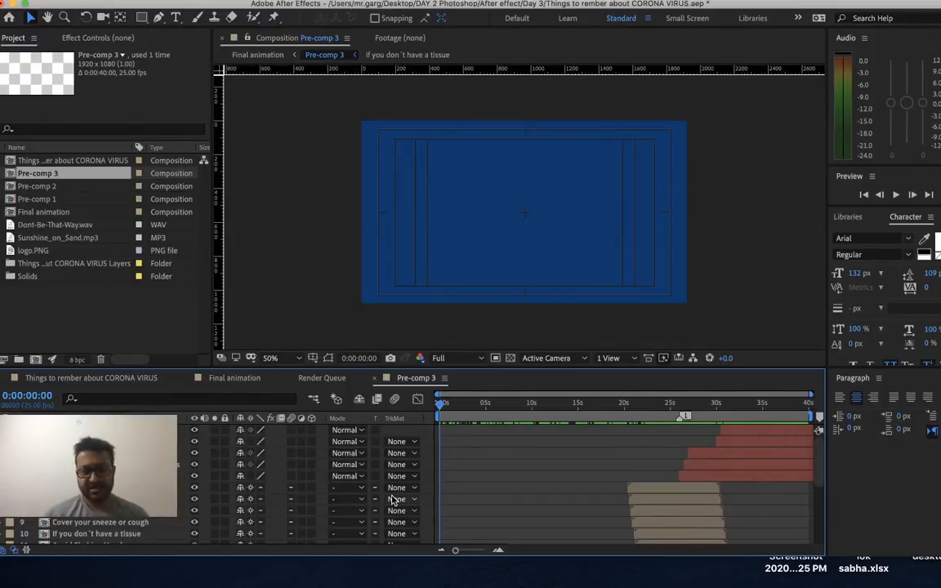
left_click_drag(448, 405, 414, 417)
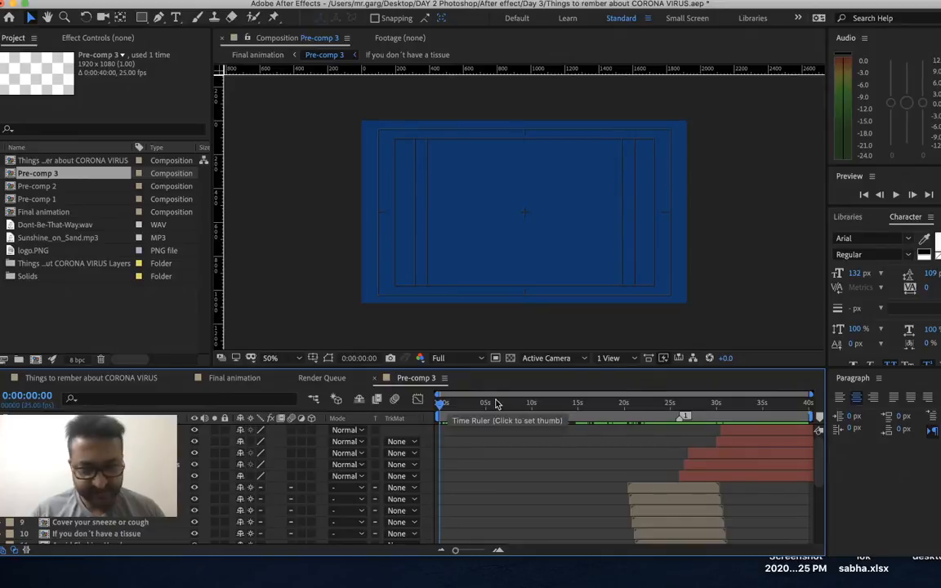
- Move the current time in Pre-comp 3 to 0:00:35:00 and end the work area there
left_click(765, 408)
key("End")
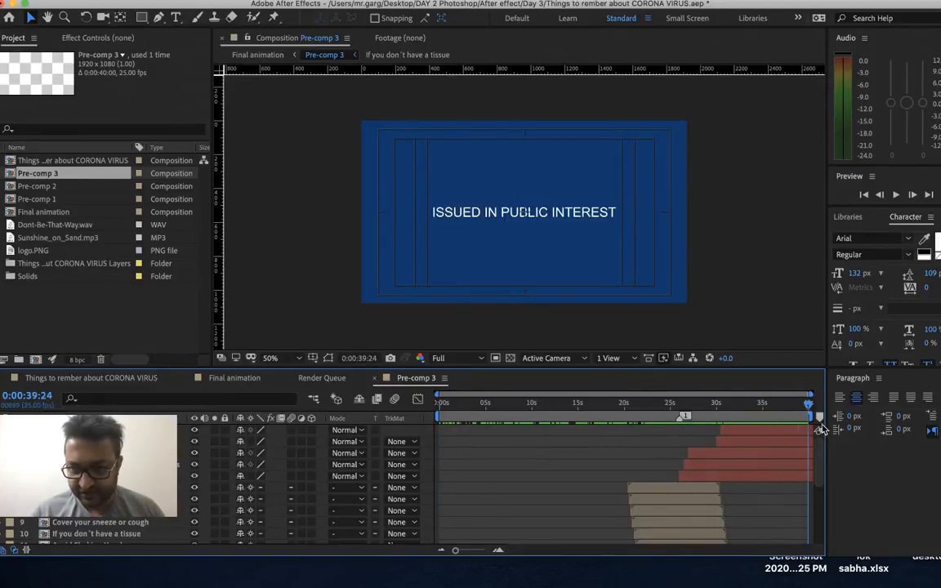
left_click(762, 408)
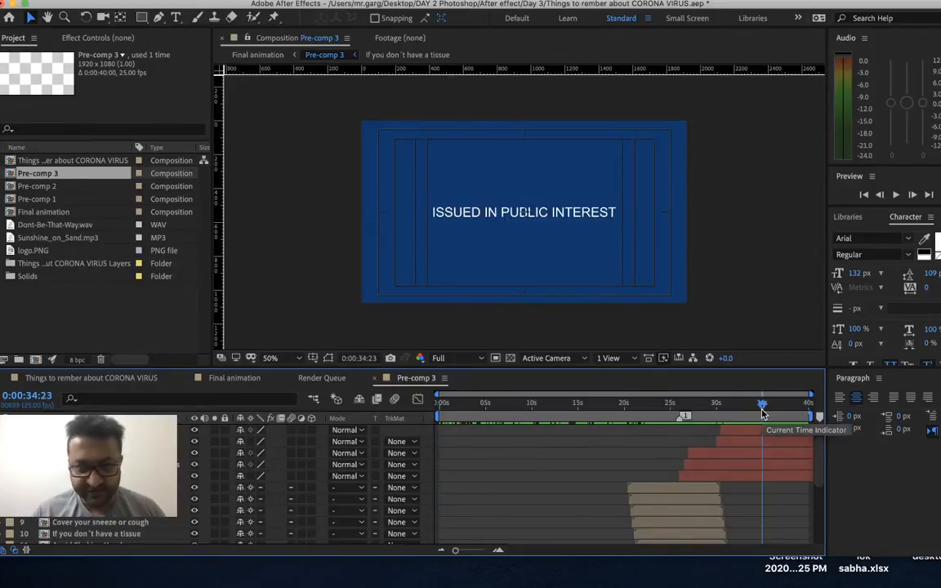
key("Page_Down")
key("Page_Down")
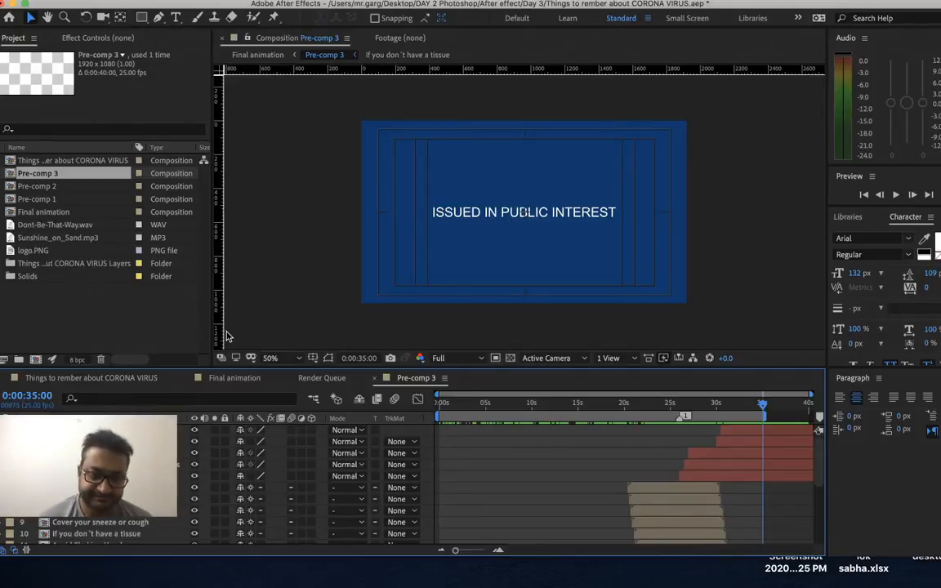
- Check the custom time span in Pre-comp 3's queued render settings and leave the settings without changes
left_click(325, 381)
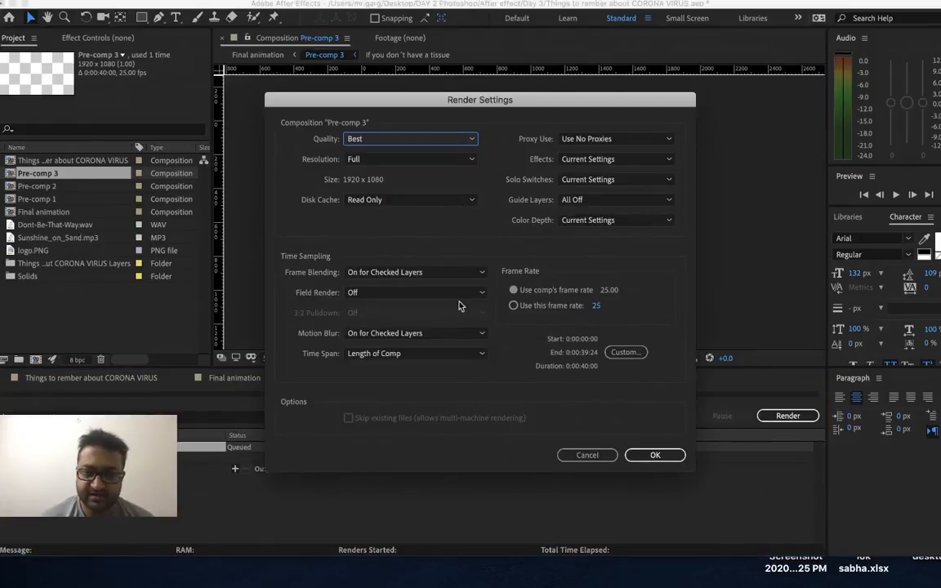
left_click(625, 352)
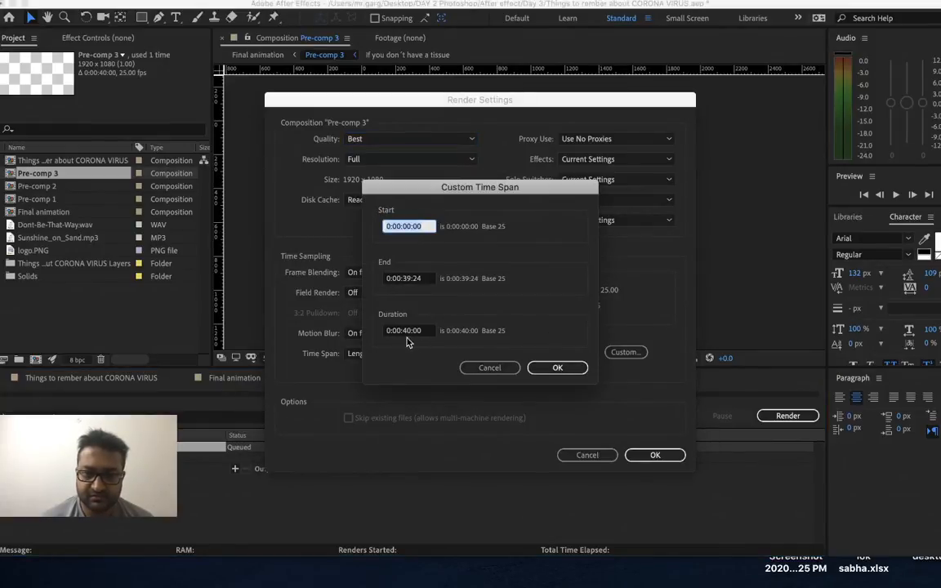
left_click(493, 369)
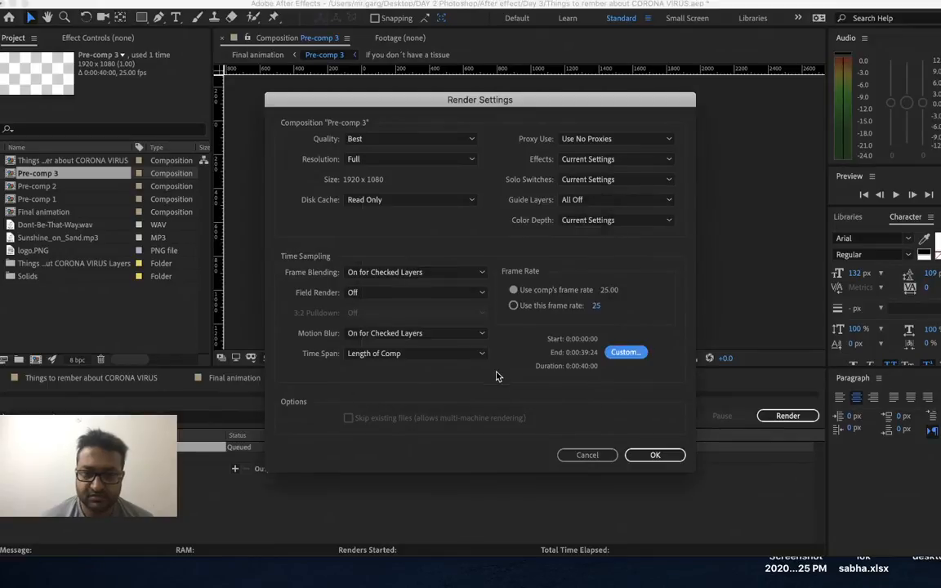
left_click(585, 456)
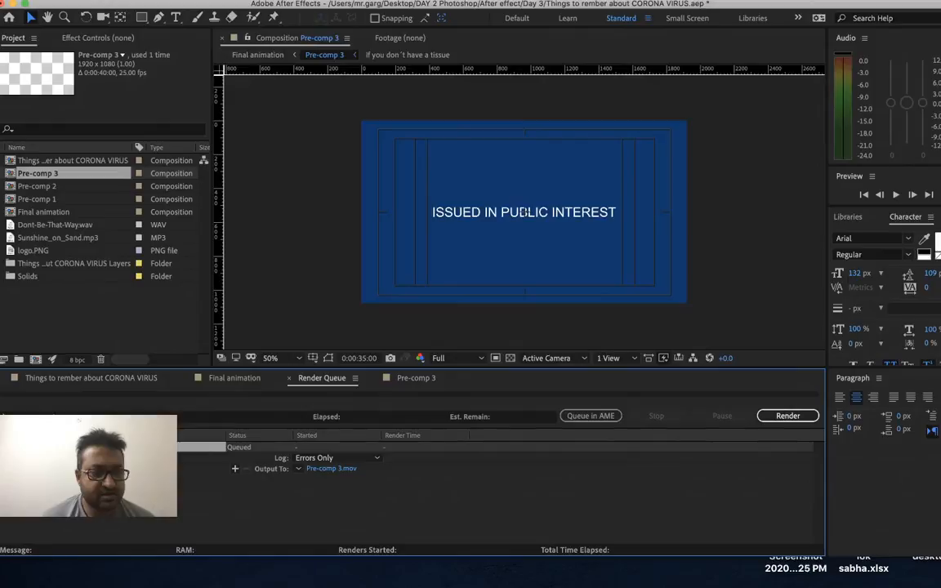
- Include source XMP metadata in Pre-comp 3's output module, keeping the QuickTime format and no post-render action
left_click(131, 468)
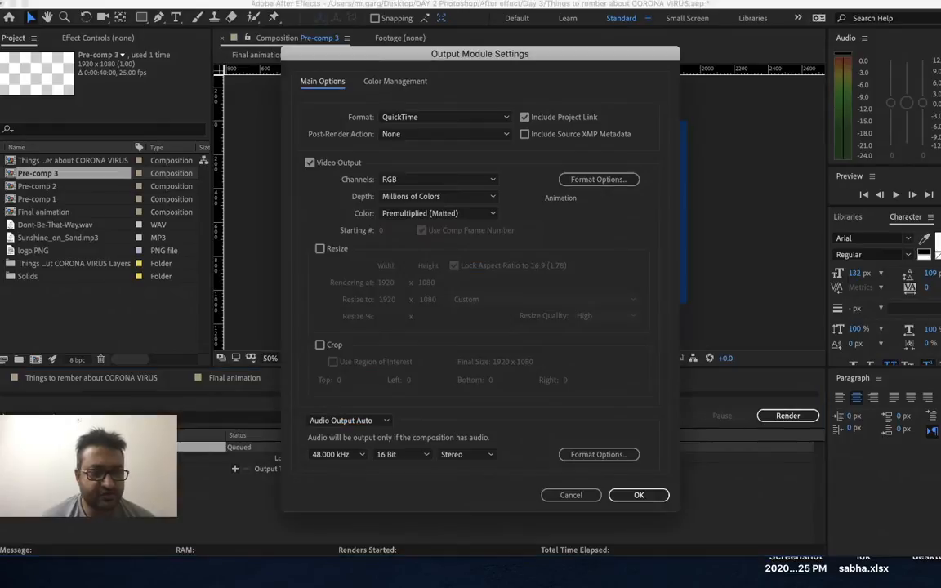
left_click(478, 120)
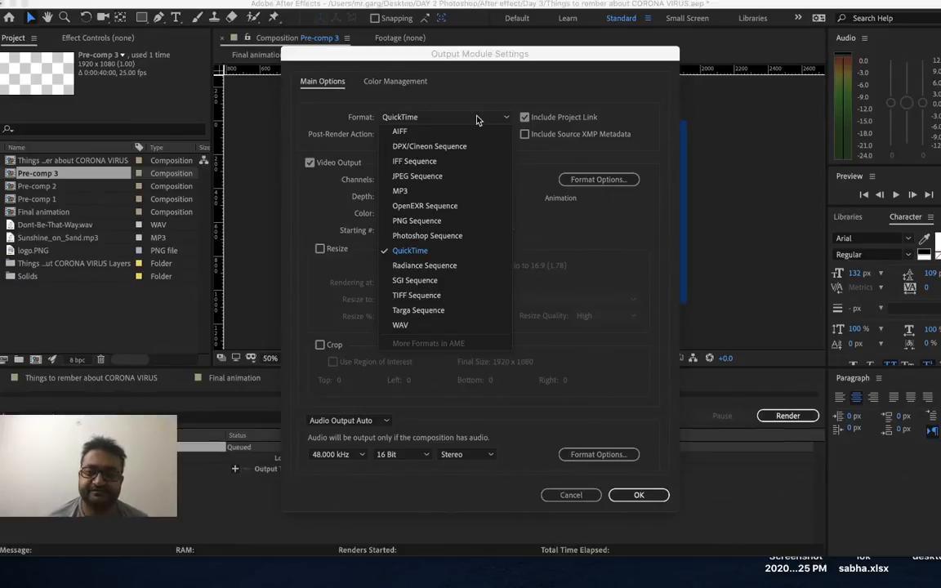
left_click(525, 134)
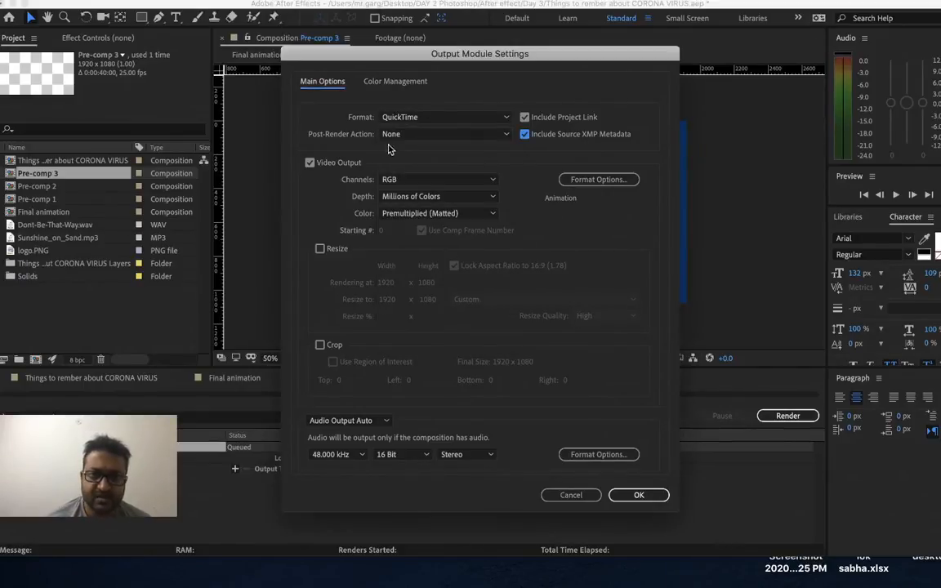
left_click(434, 136)
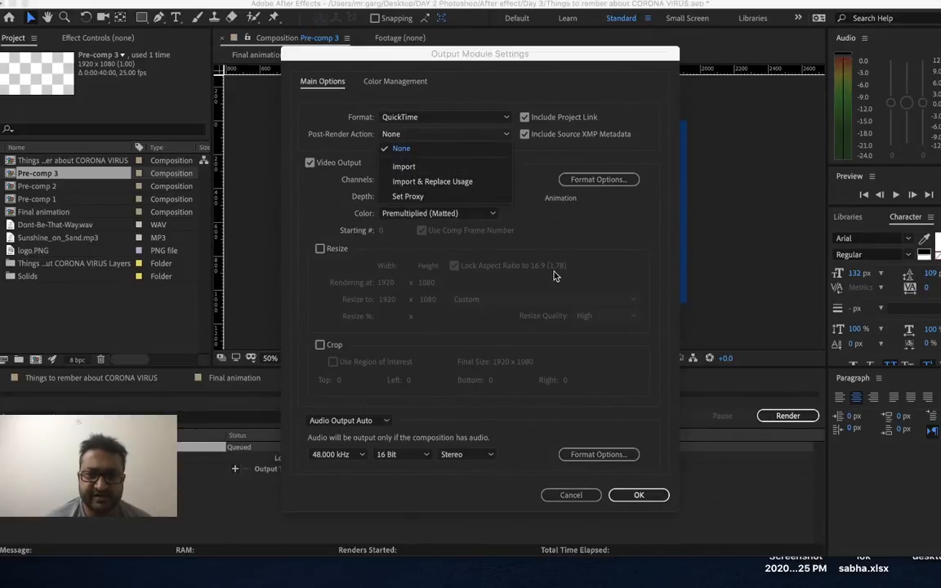
left_click(627, 223)
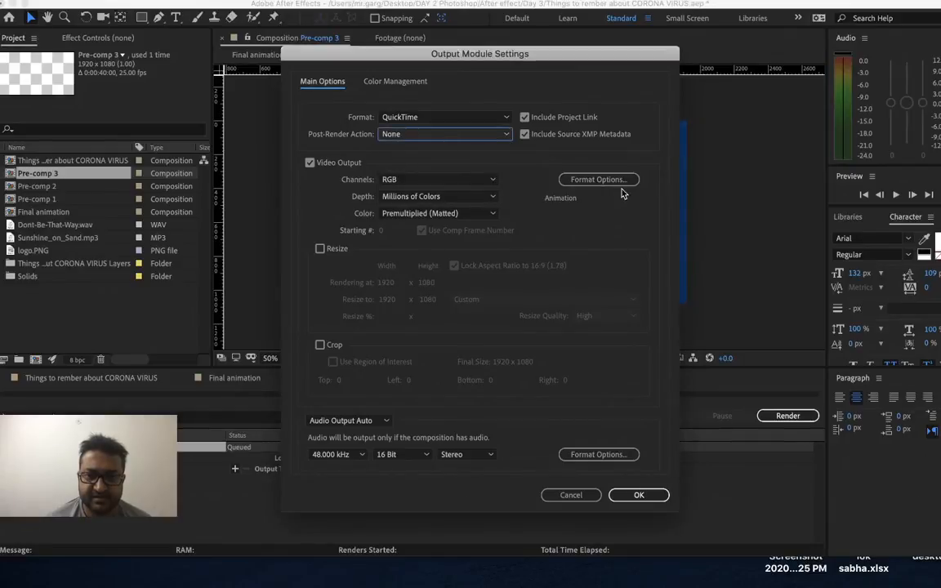
- Review the channel, depth and color choices for the video output without changing them
left_click(431, 179)
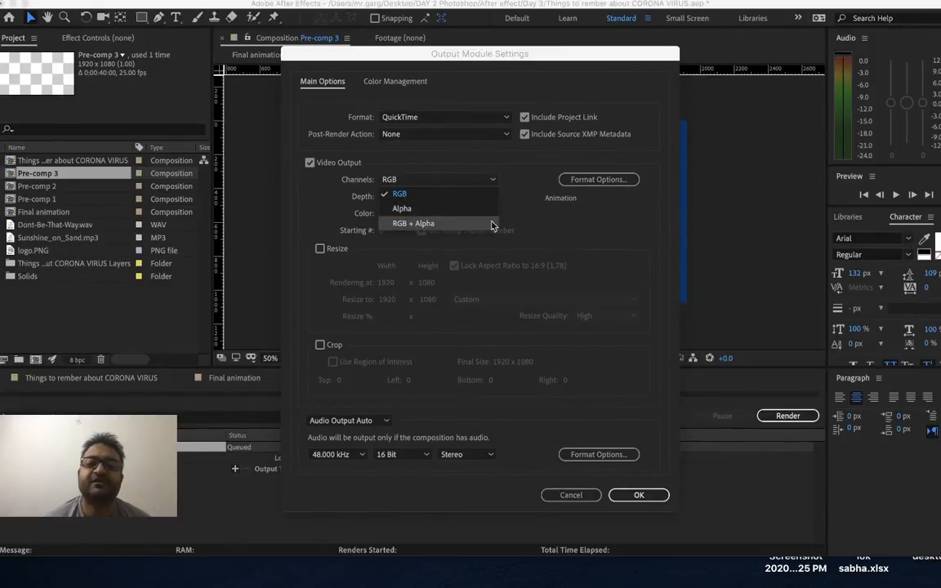
left_click(615, 249)
left_click(446, 200)
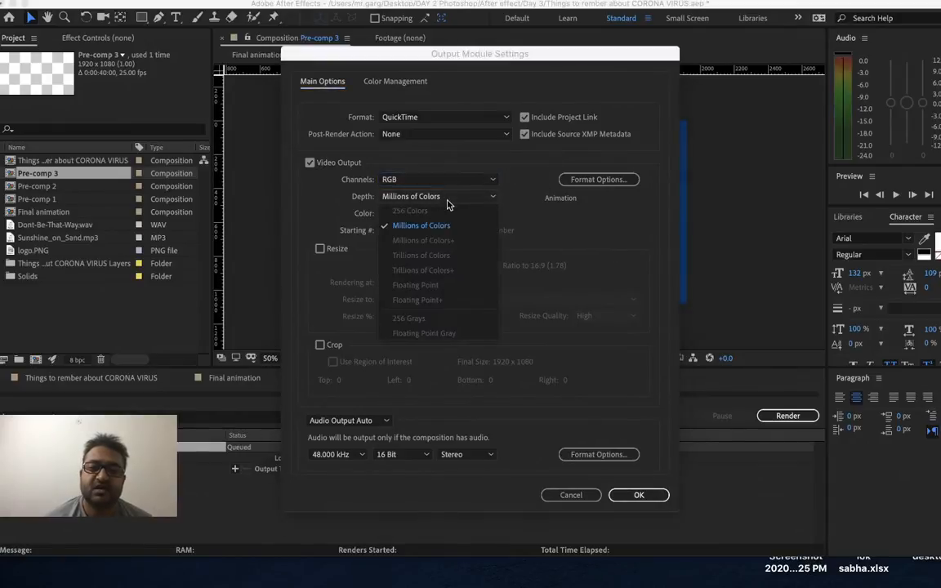
left_click(594, 239)
left_click(437, 214)
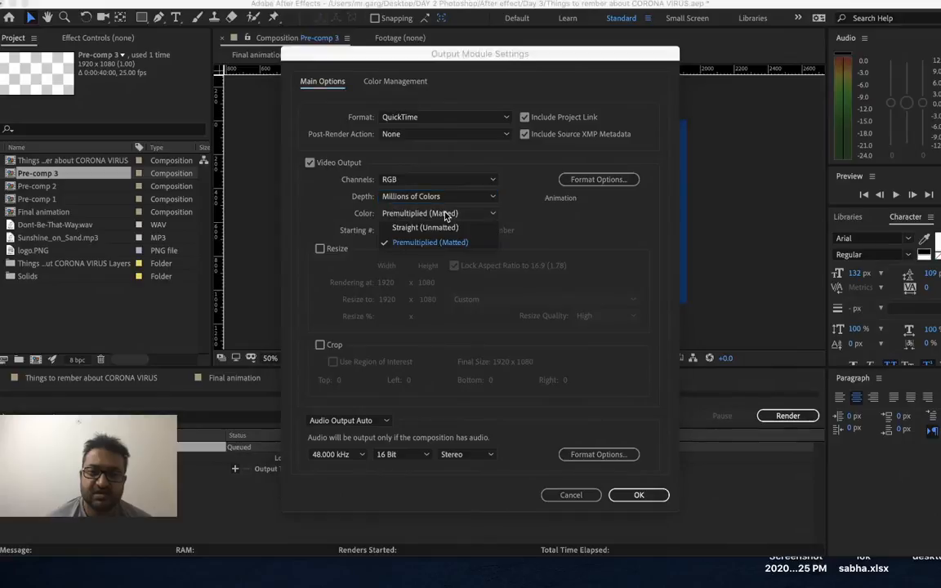
left_click(518, 204)
- Set the QuickTime video codec to Apple ProRes 422 LT and accept the format options
left_click(604, 180)
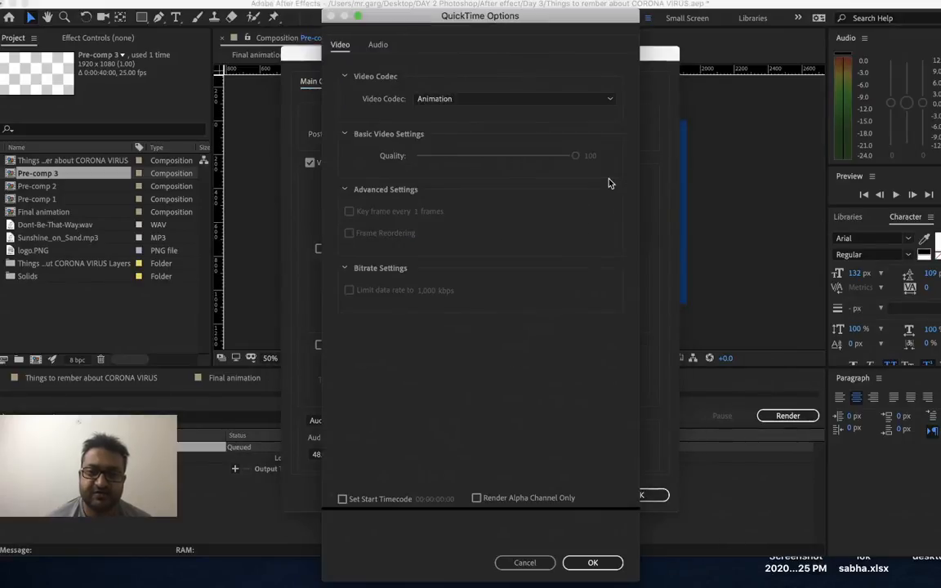
left_click(471, 99)
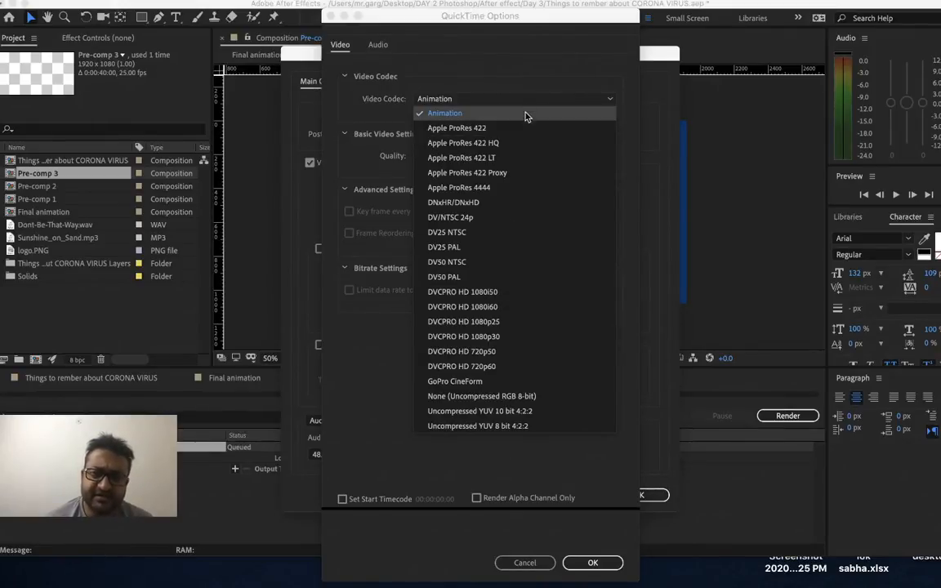
left_click(523, 160)
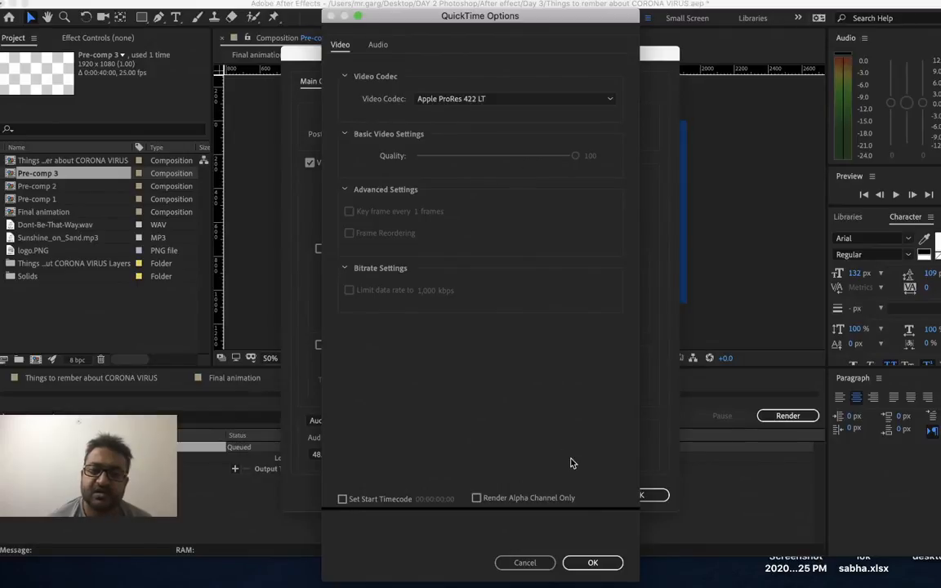
left_click(592, 562)
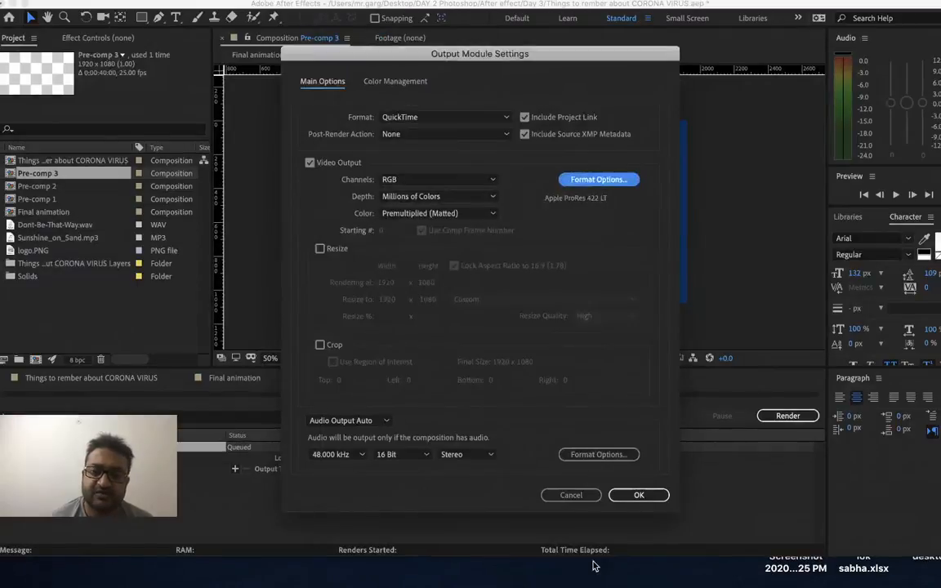
- Check the channel choices available with the Apple ProRes 422 LT codec, keeping RGB
left_click(443, 180)
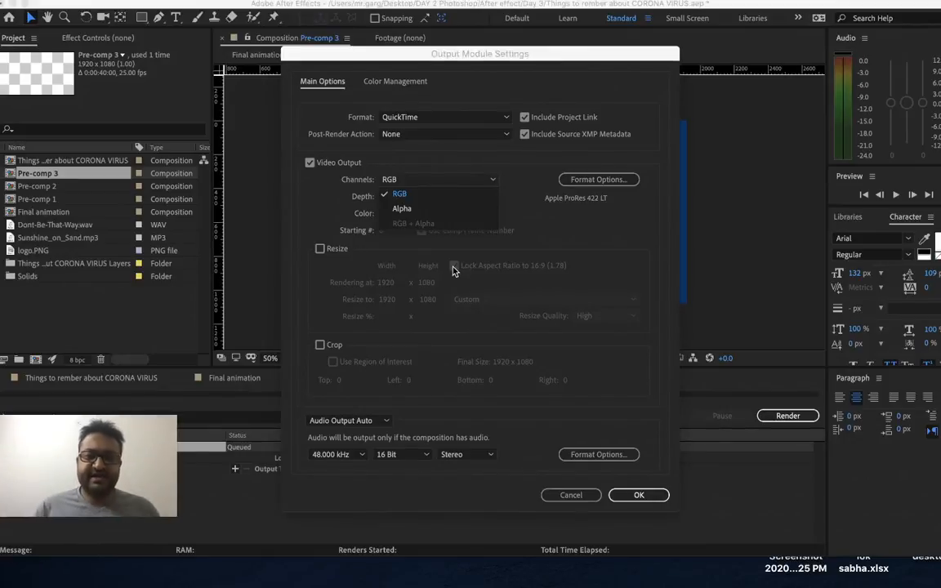
left_click(599, 199)
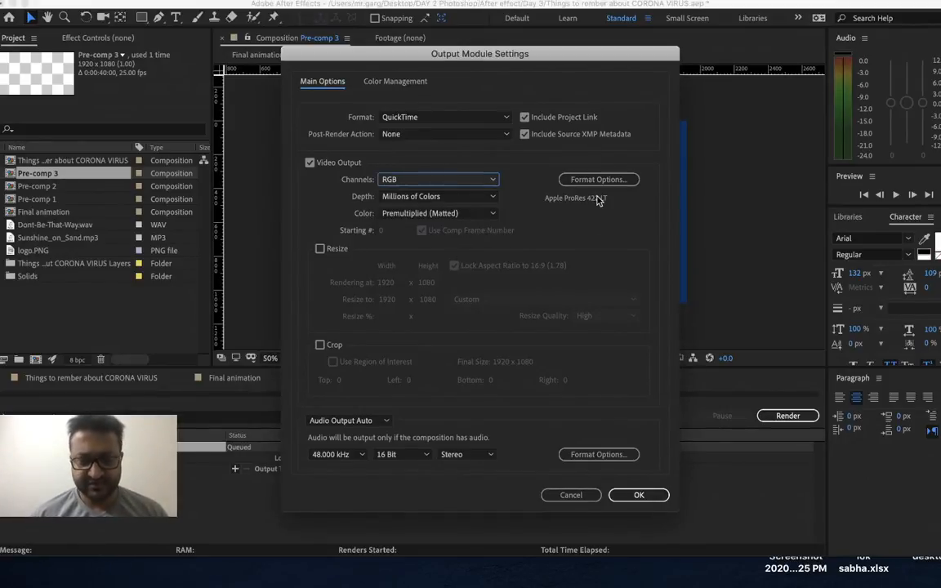
left_click(447, 180)
left_click(448, 180)
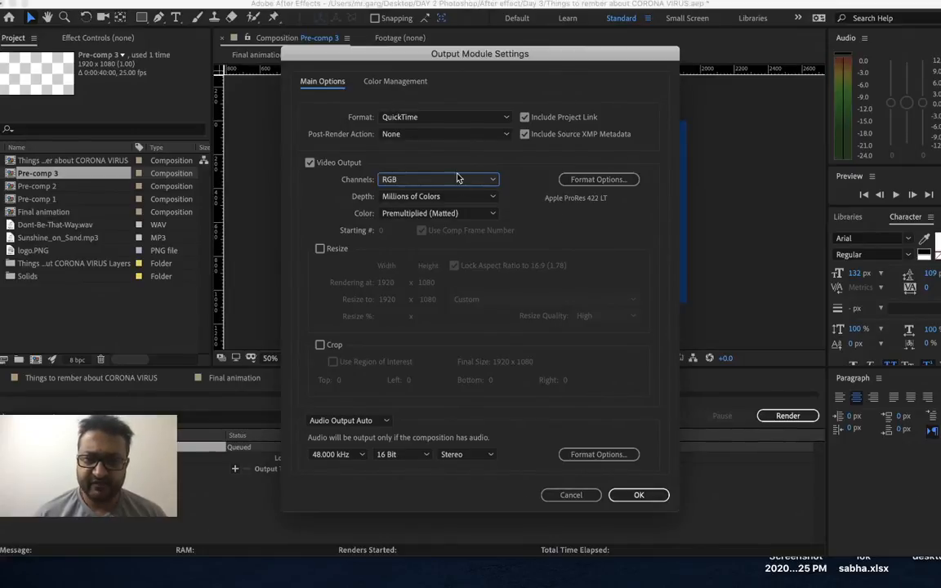
- Turn off audio output for Pre-comp 3 and accept the output module settings
left_click(375, 422)
left_click(374, 463)
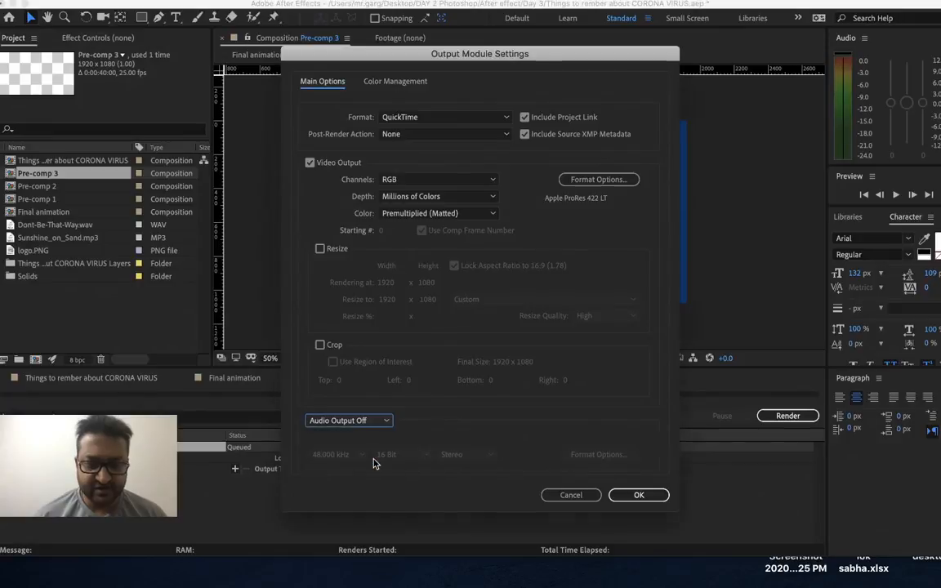
left_click(640, 496)
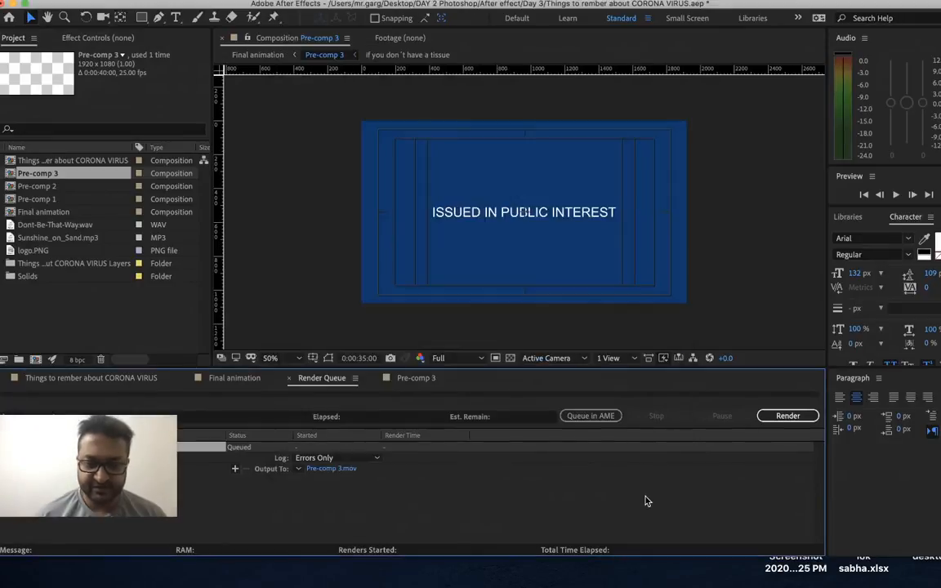
- Choose the Render folder inside After effect as the destination for Pre-comp 3's output movie
left_click(341, 469)
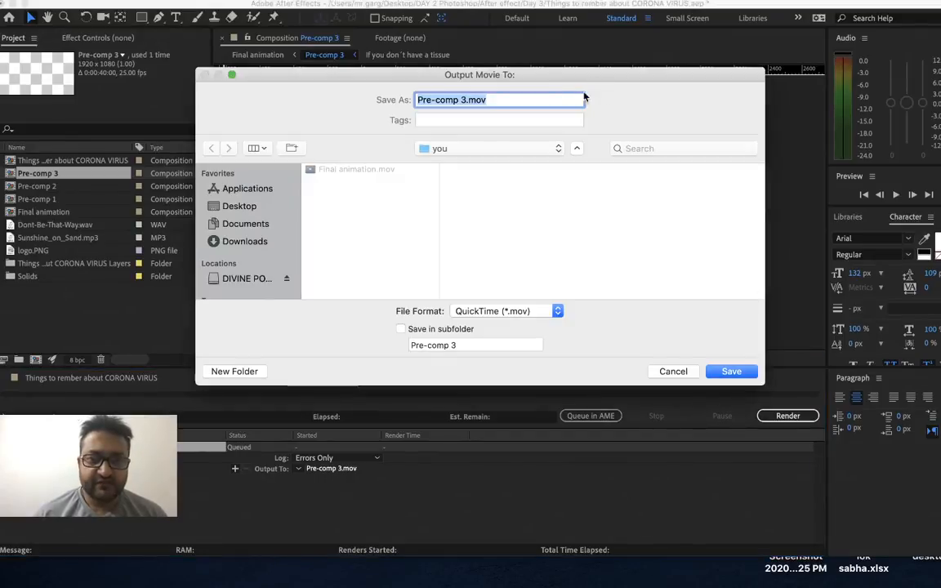
left_click(482, 149)
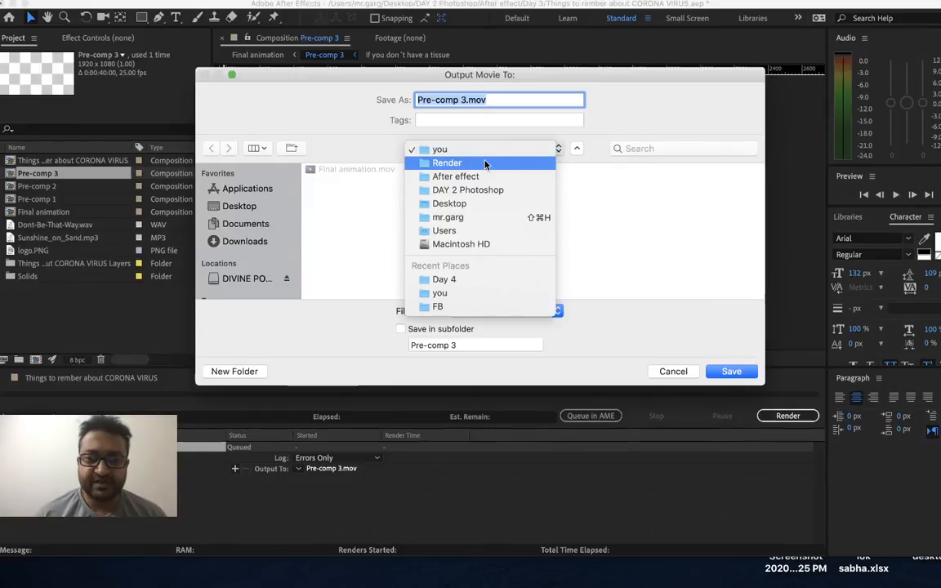
left_click(484, 163)
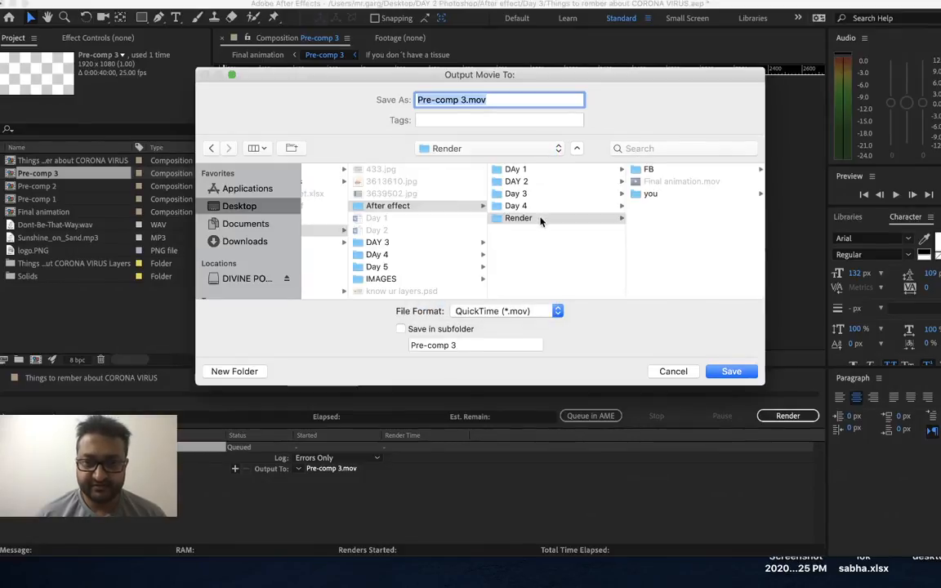
left_click(540, 219)
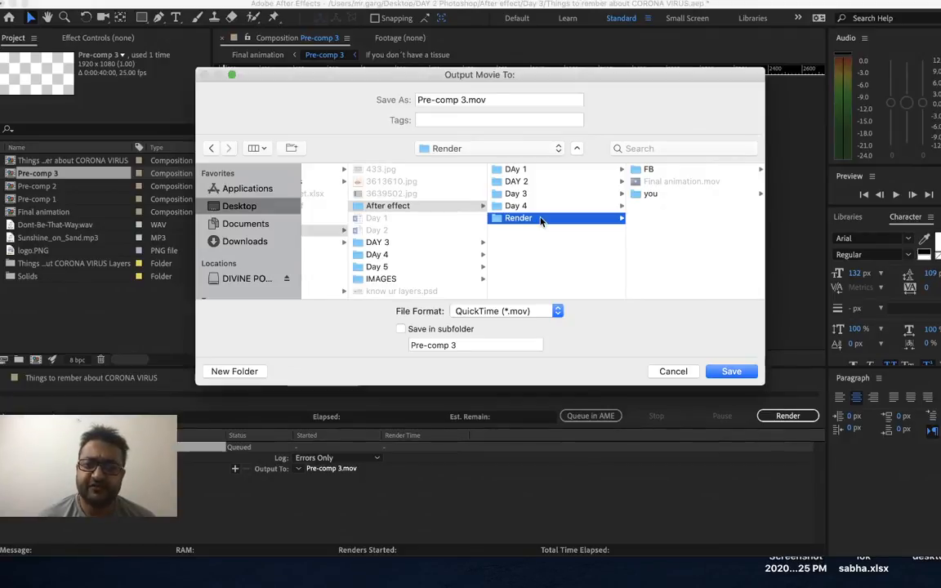
- Save the output movie name as "our first output.mov" and render the queued Pre-comp 3
left_click(463, 98)
left_click_drag(463, 98, 325, 96)
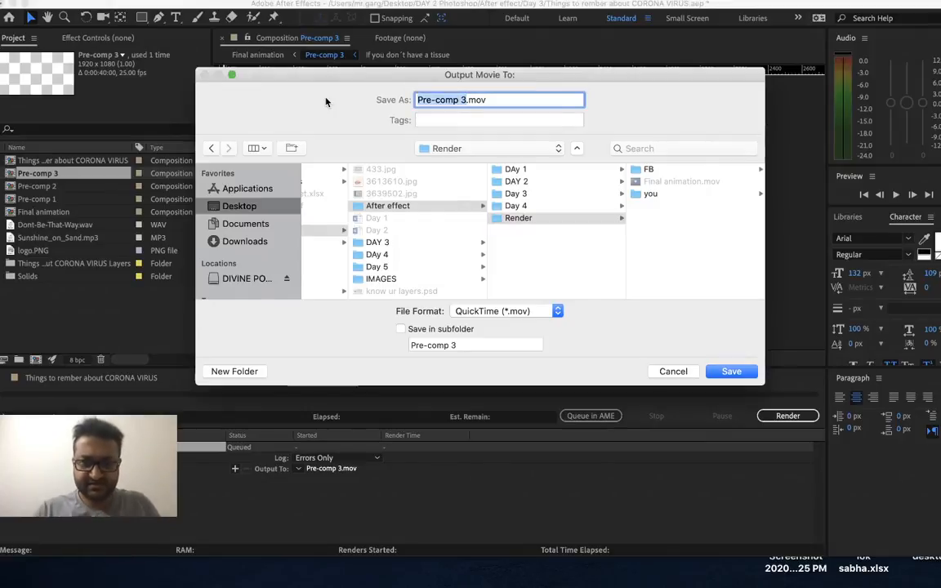
type("our fi")
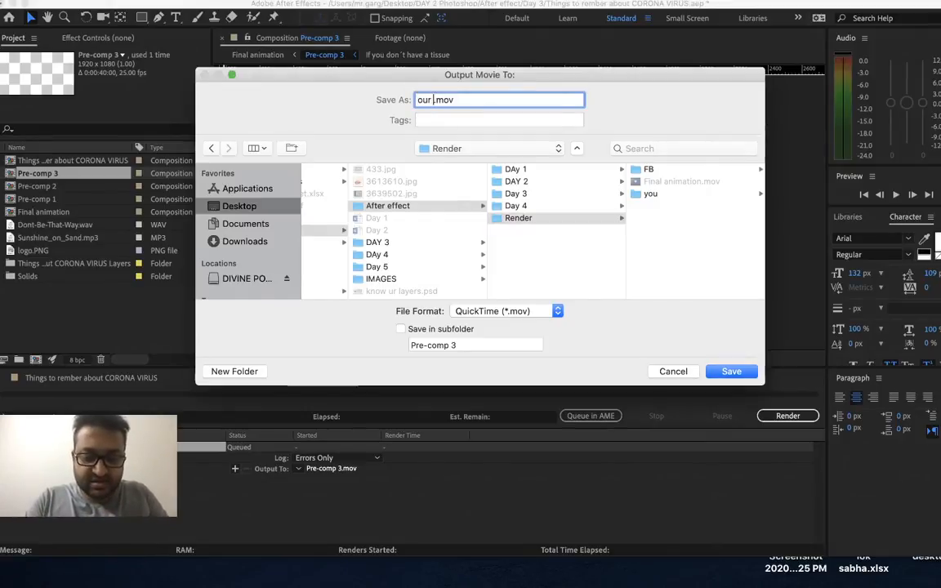
type("rst out")
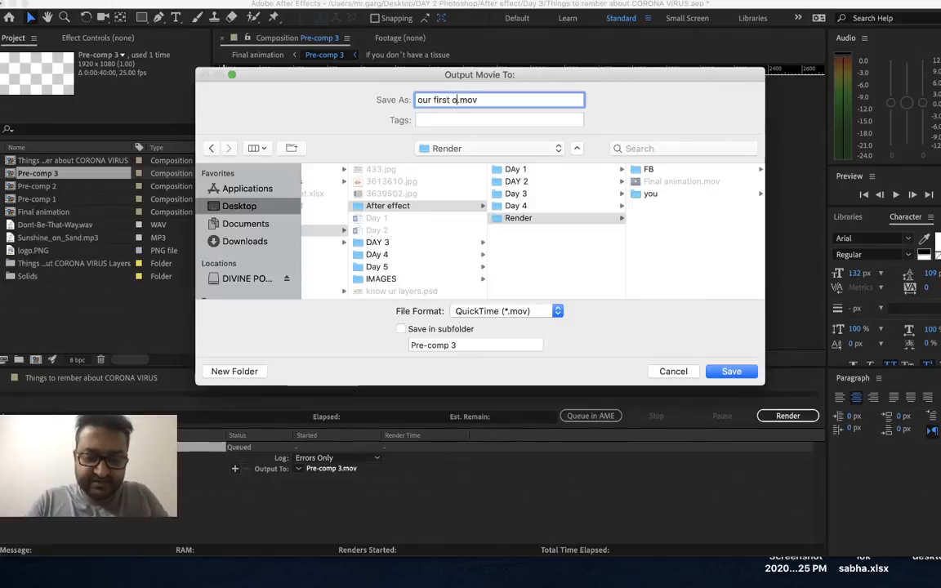
type("put")
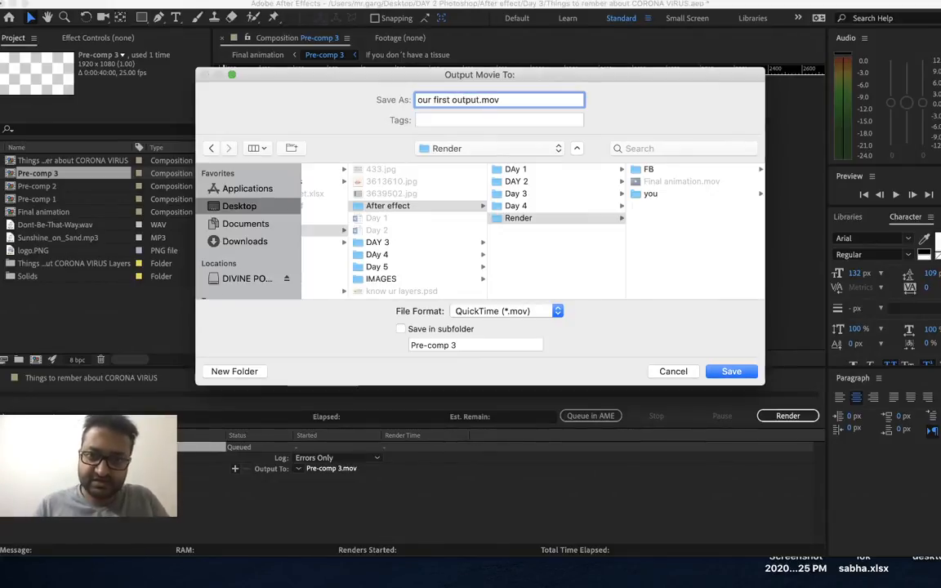
key("Return")
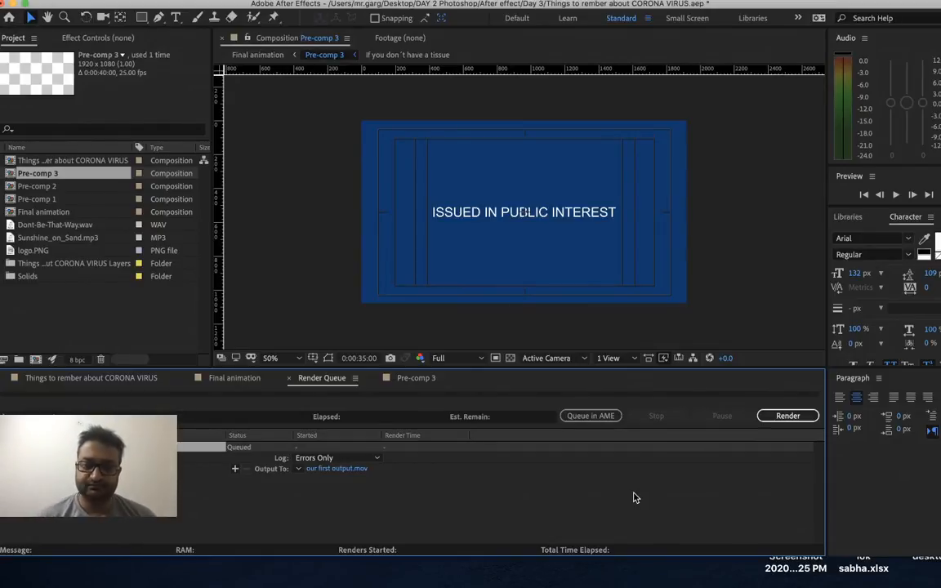
left_click(786, 417)
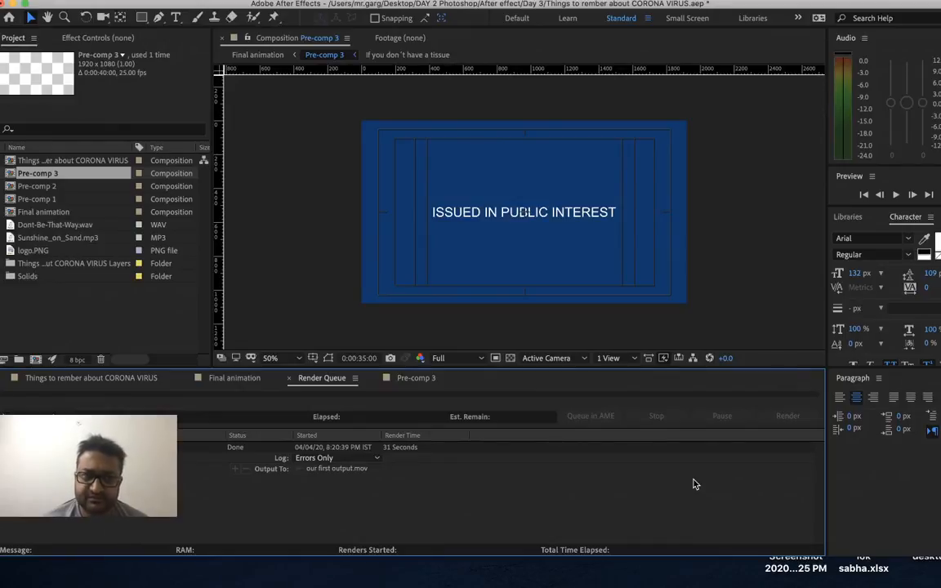
- Switch to Finder and go to the Render folder under Desktop, DAY 2 Photoshop, After effect
key("super+Tab")
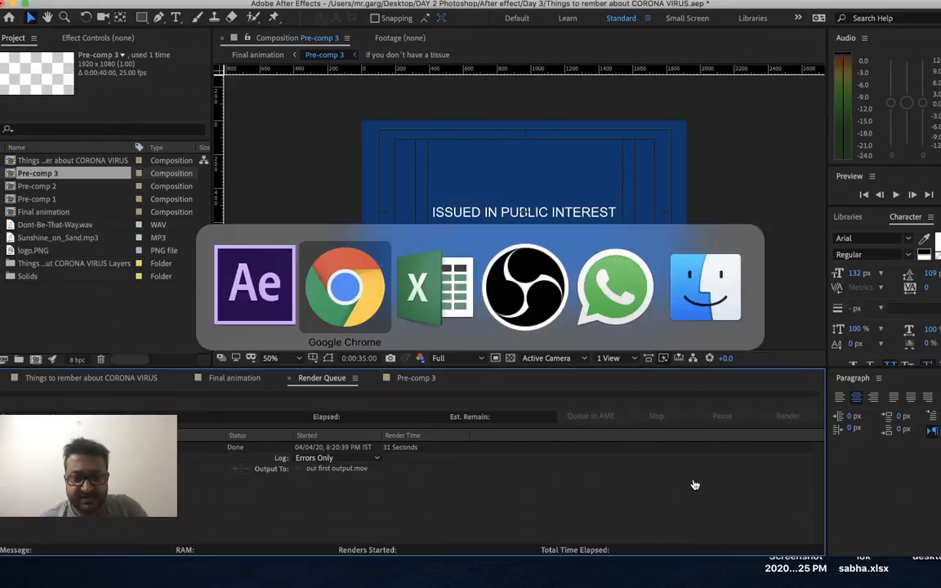
left_click(725, 271)
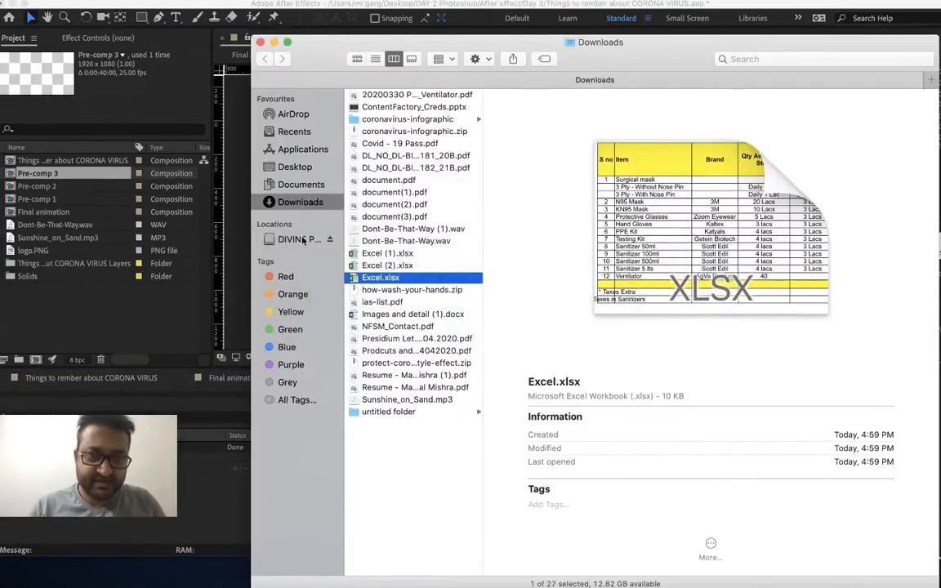
left_click(297, 172)
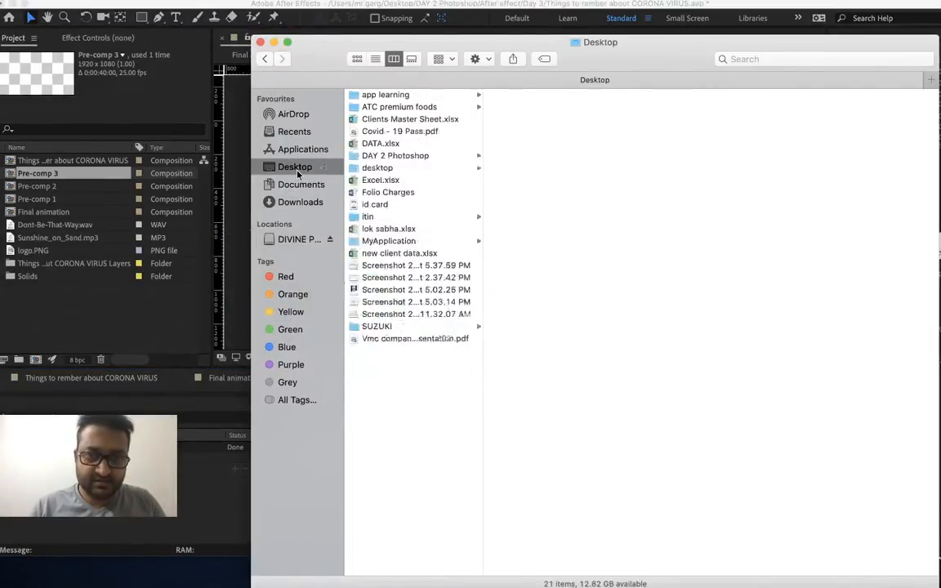
left_click(397, 156)
left_click(562, 130)
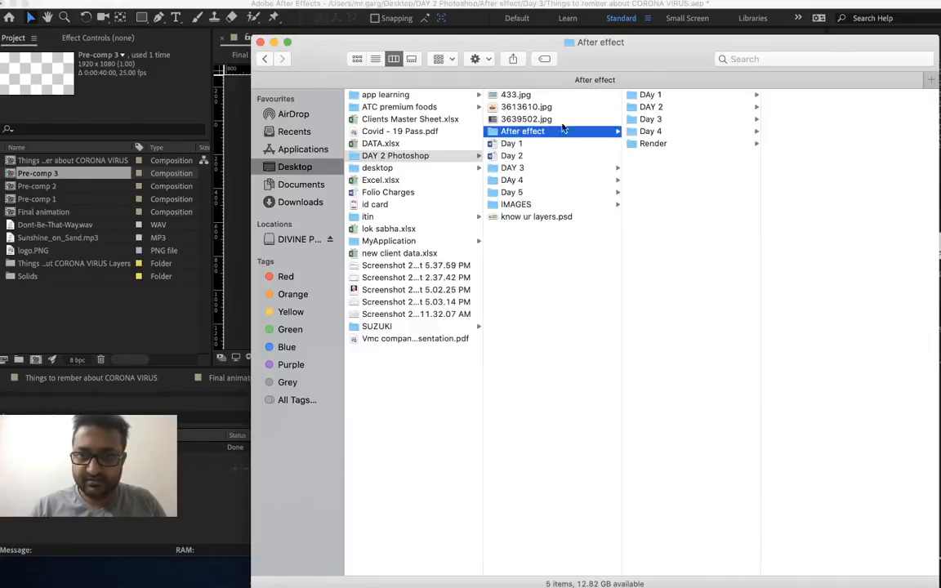
left_click(651, 131)
left_click(653, 143)
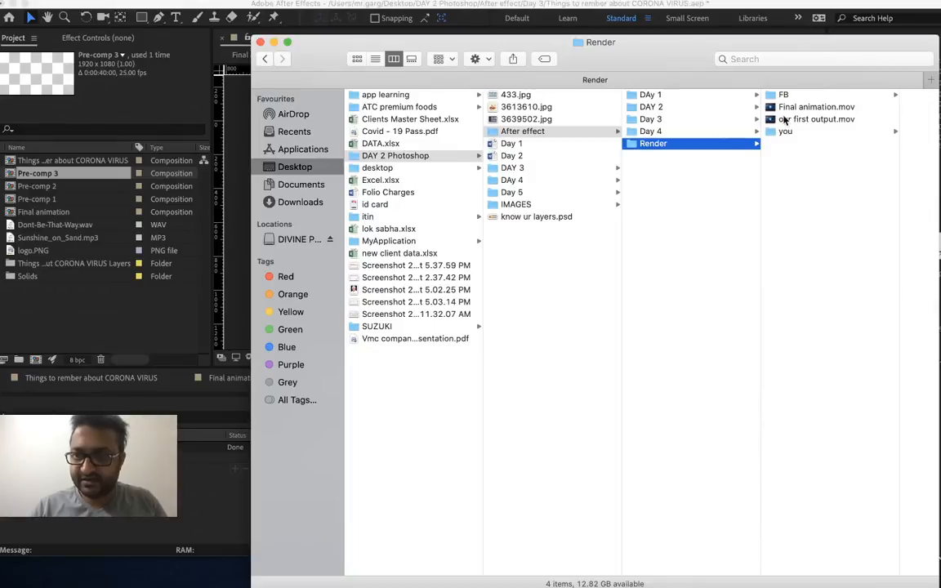
- Open the rendered movie "our first output.mov" and view it in full screen
left_click(815, 120)
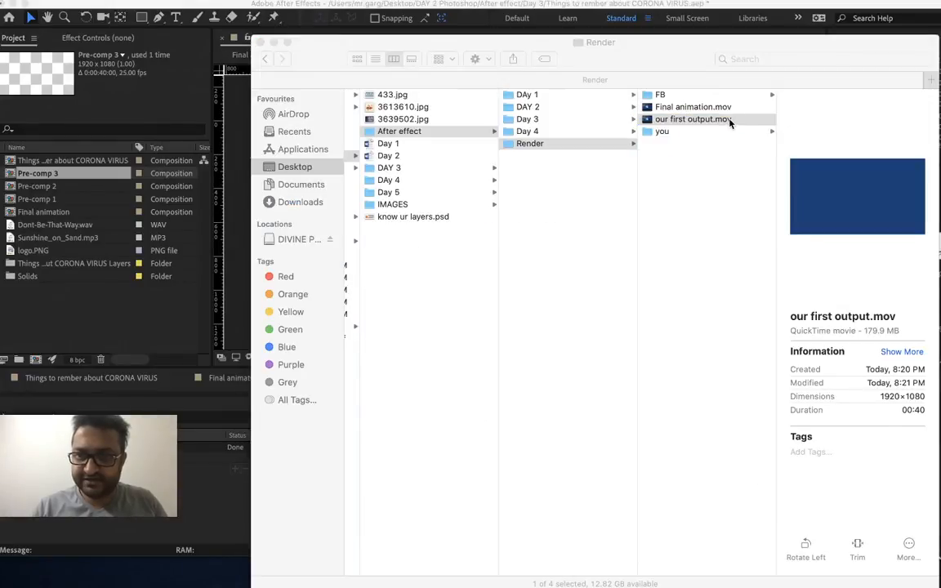
double_click(731, 122)
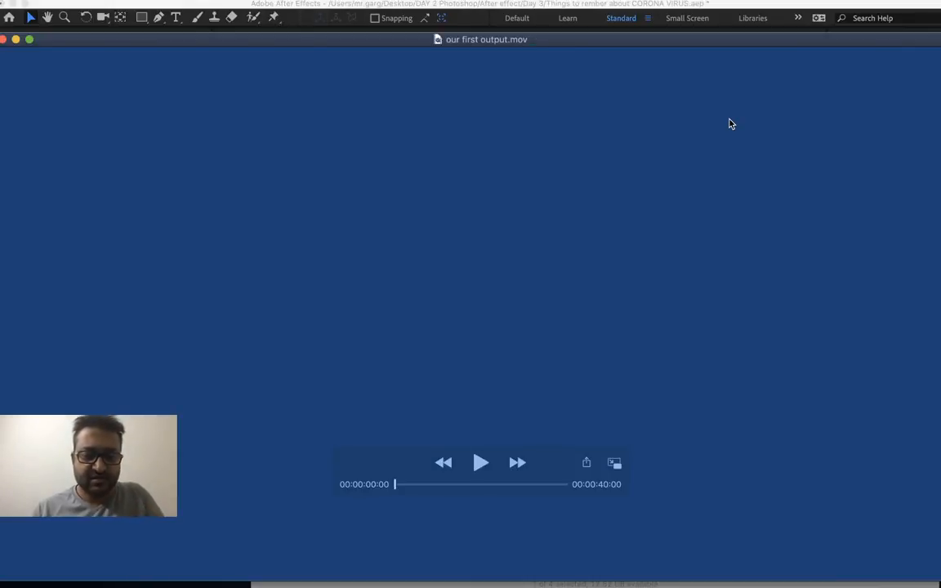
key("ctrl+super+f")
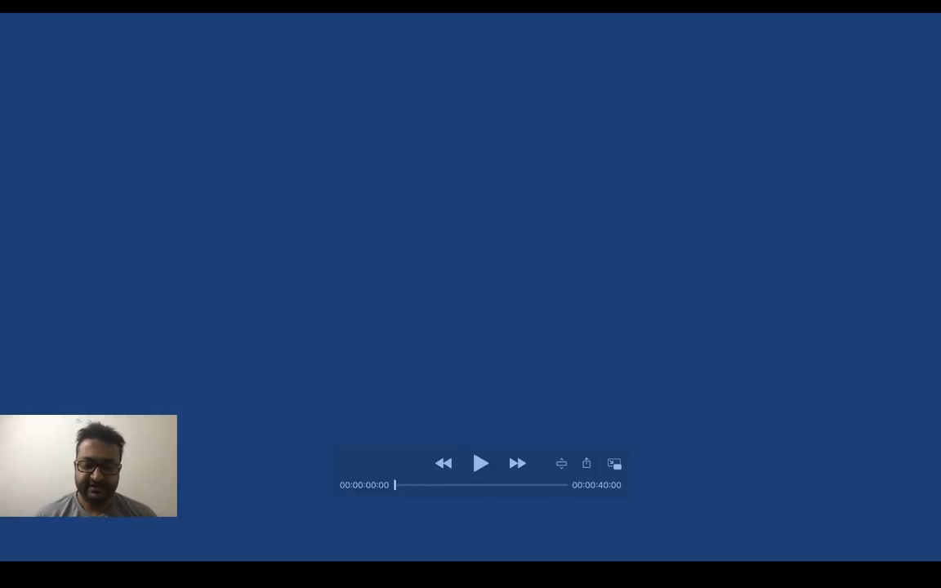
- Play the rendered movie to review it
key("space")
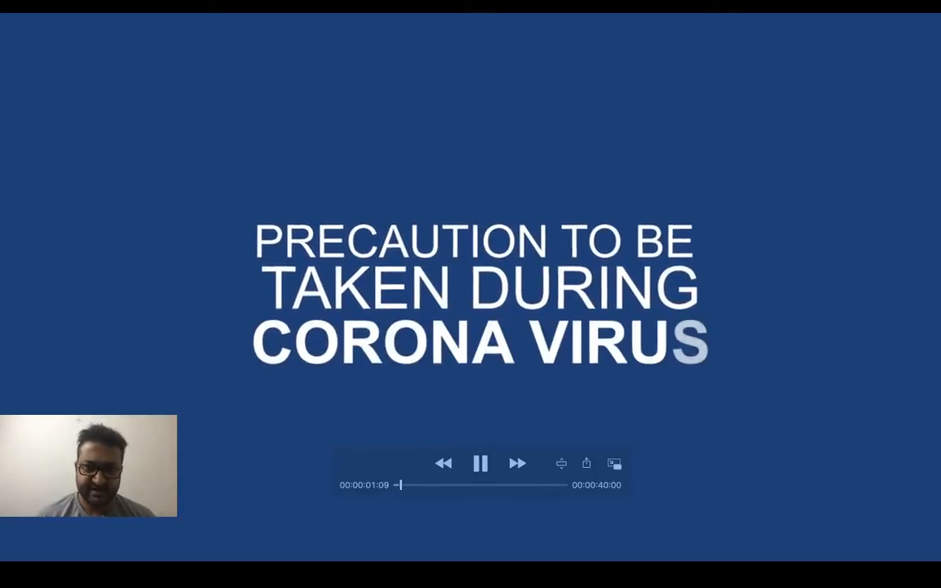
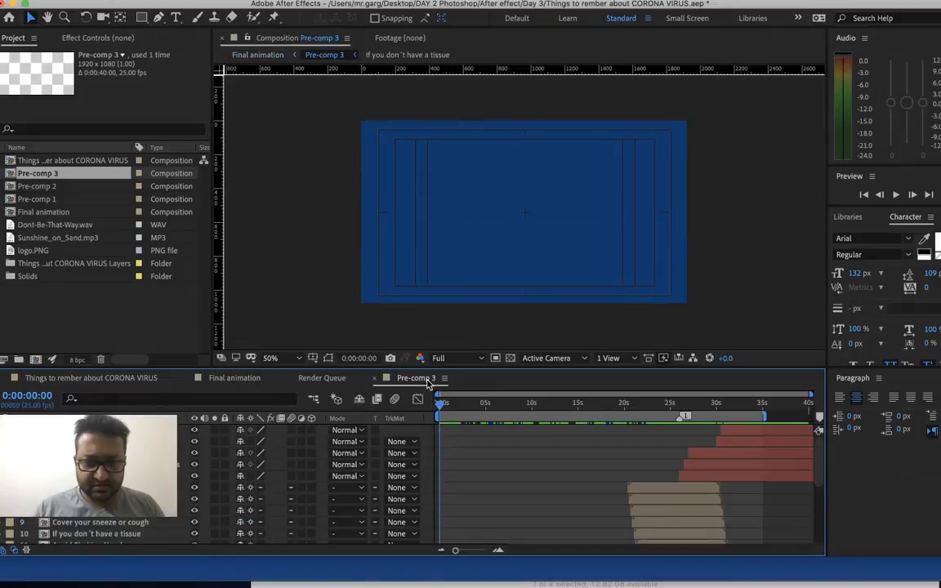
- Return to After Effects, open the Final animation timeline and select the Sunshine_on_Sand audio layer
left_click(322, 379)
left_click(237, 379)
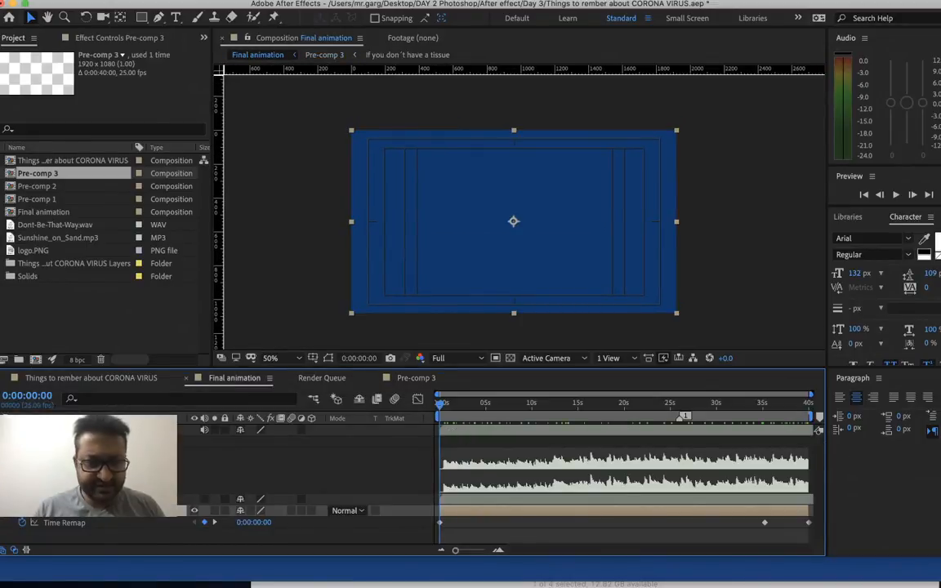
right_click(72, 430)
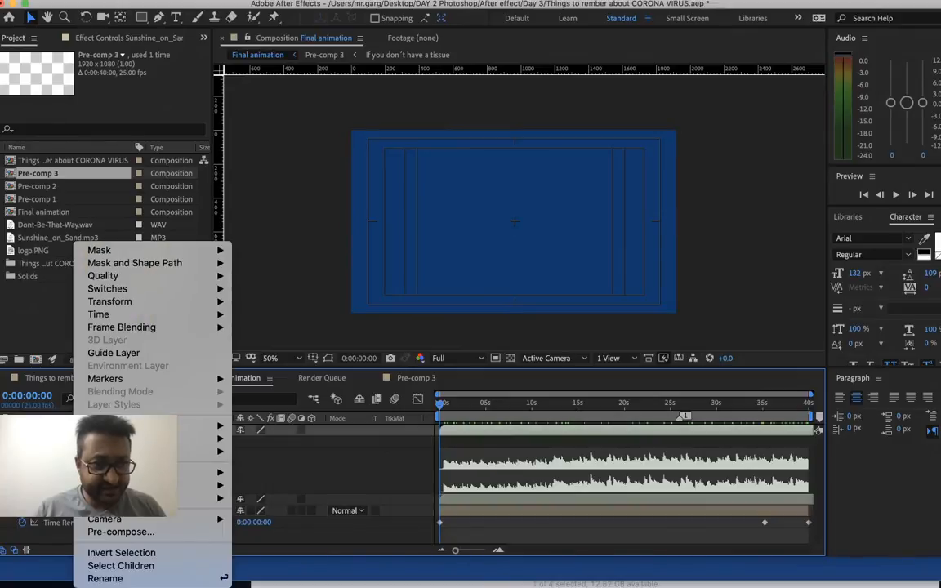
key("Escape")
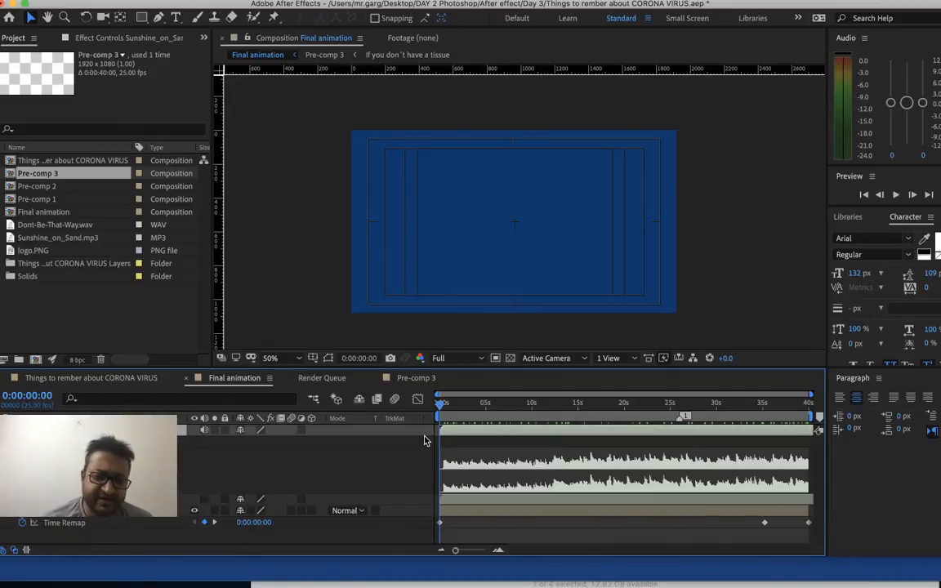
- Mute and unmute the Sunshine_on_Sand layer, and hide and redisplay its audio waveform
left_click(205, 430)
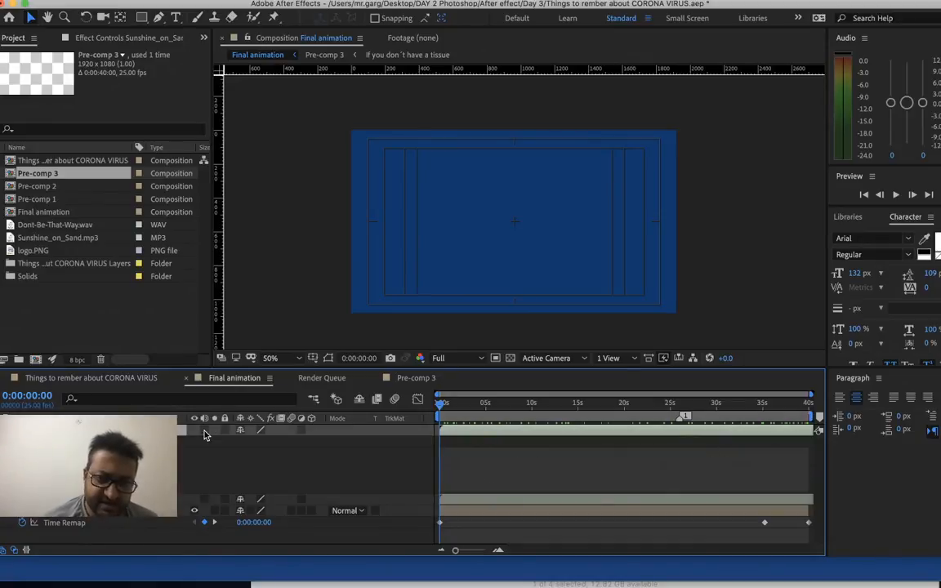
left_click(204, 430)
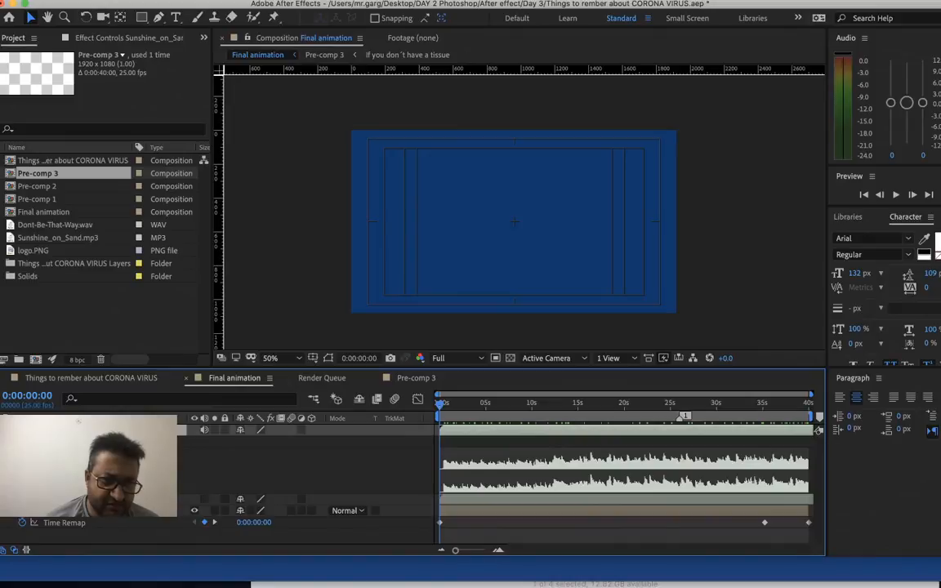
key("l")
key("l")
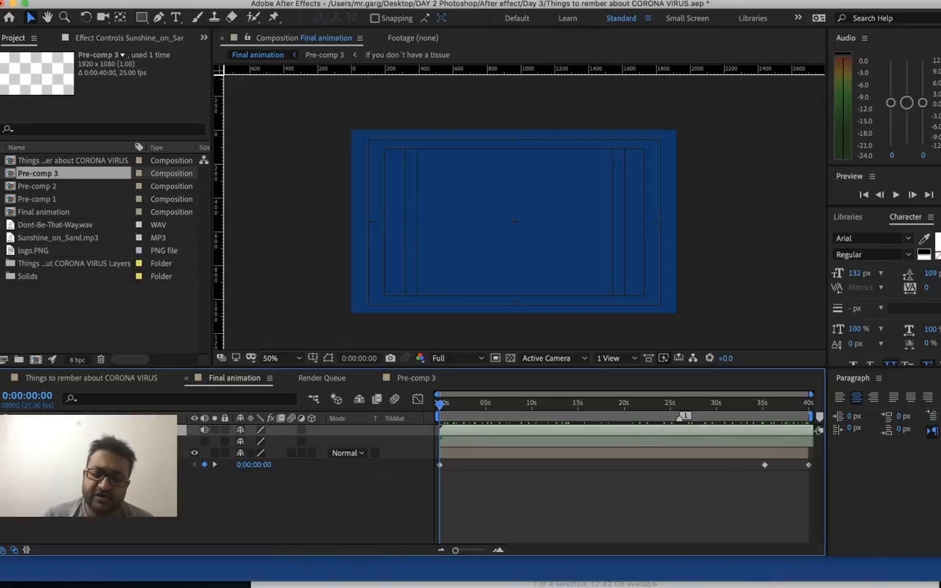
key("l")
key("l")
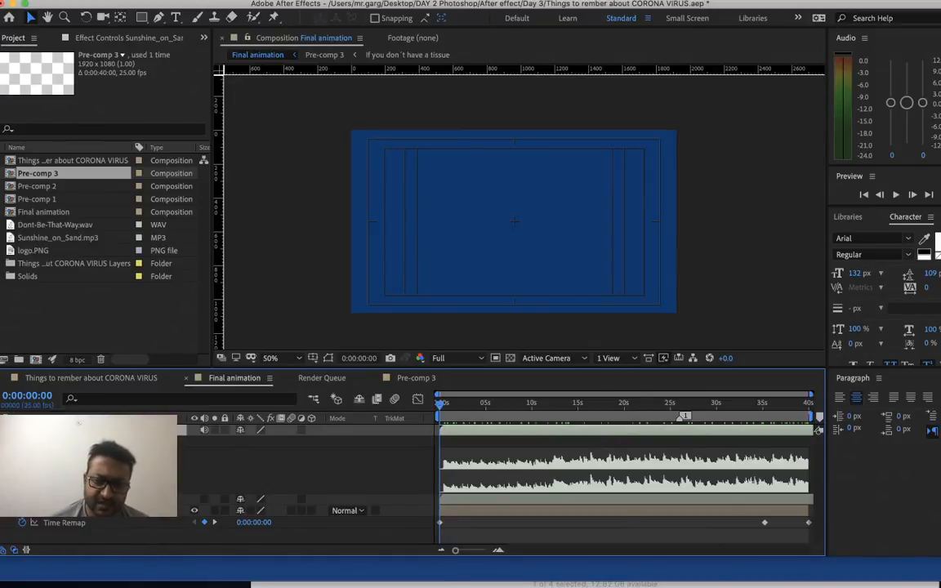
- Preview the Final animation composition with its music from the start and stop the playback
left_click(480, 403)
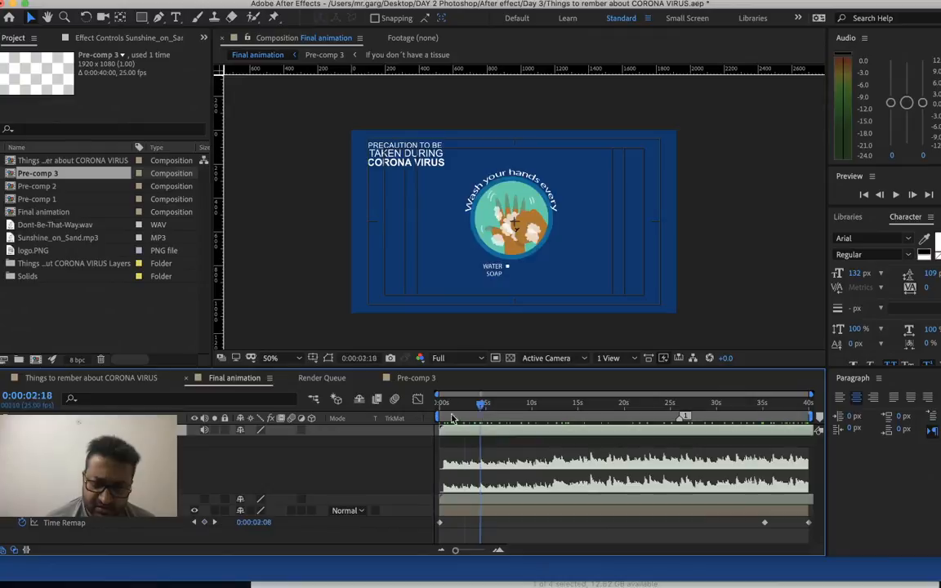
left_click_drag(452, 418, 400, 426)
key("space")
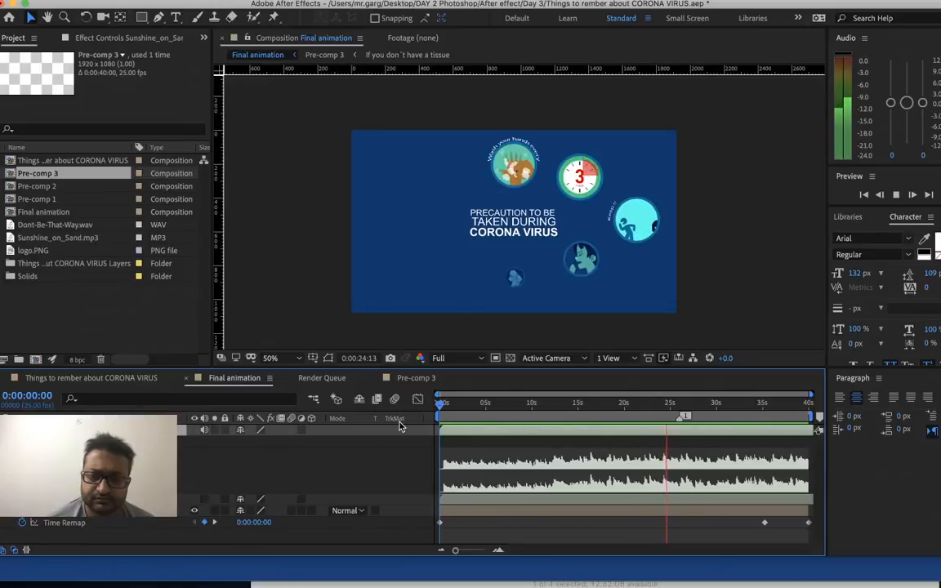
key("space")
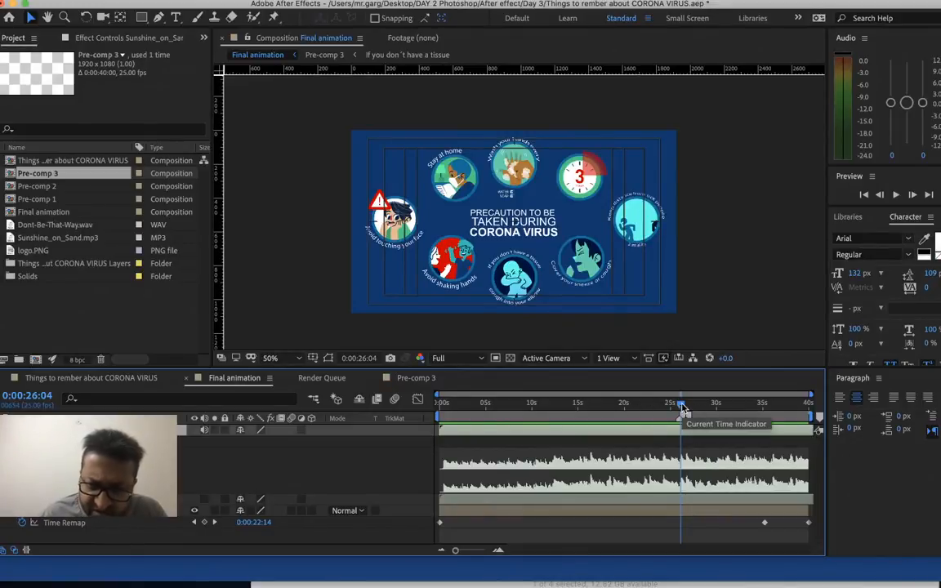
- Add composition markers 2 to 5 at about 34 s, 18:12, 8:24 and 1:15 in the Final animation timeline
left_click_drag(682, 406, 551, 397)
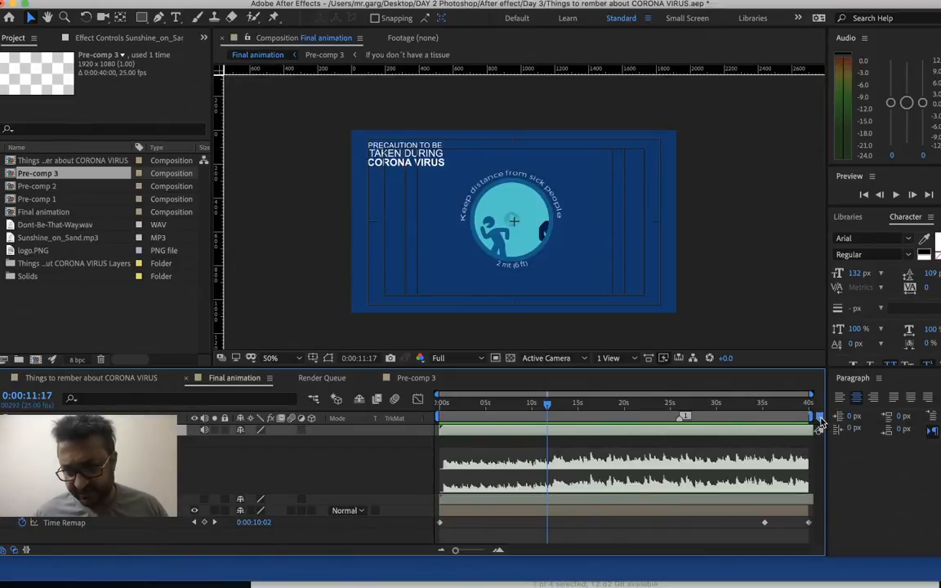
left_click_drag(820, 418, 757, 419)
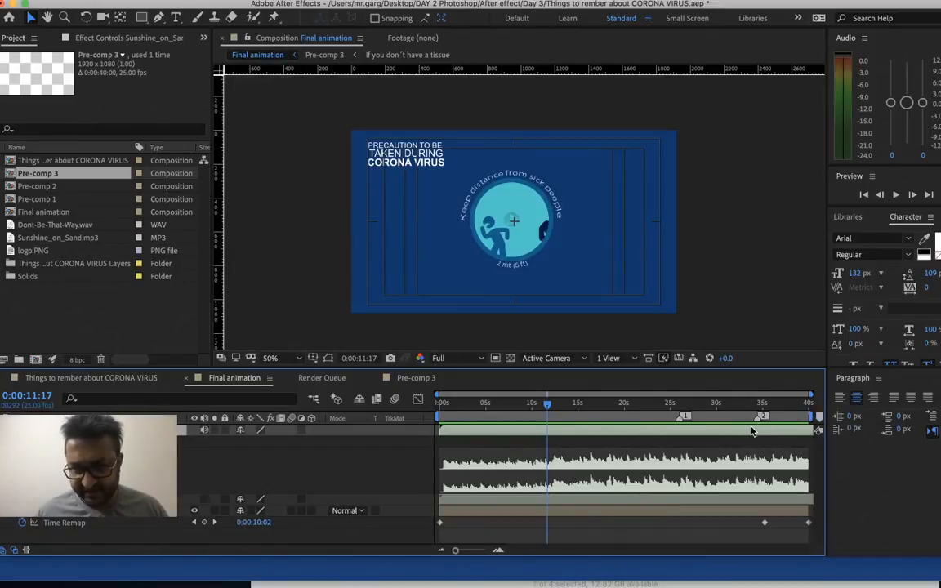
left_click_drag(820, 418, 615, 417)
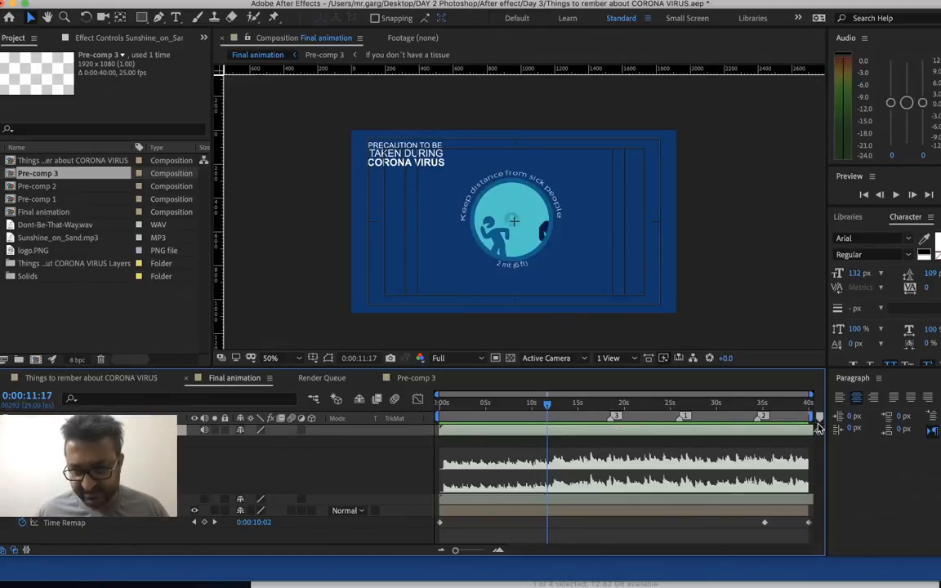
mouse_move(819, 419)
left_mouse_down()
mouse_move(499, 417)
mouse_move(528, 419)
left_mouse_up()
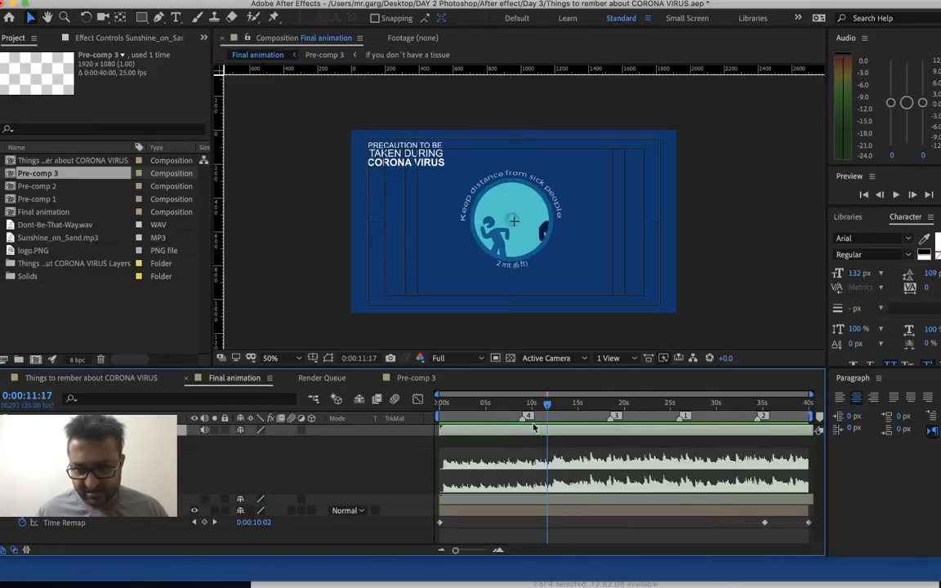
left_click_drag(819, 418, 454, 416)
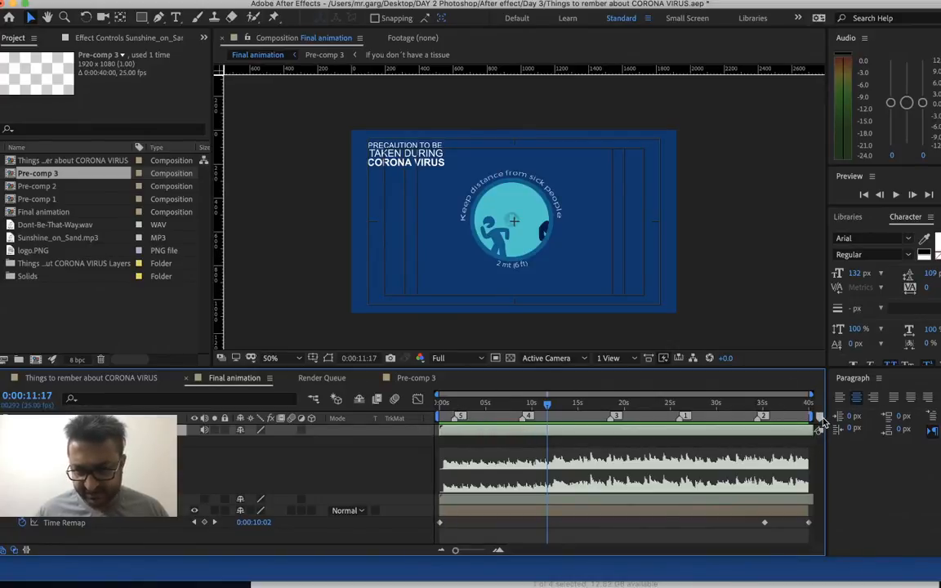
- Add composition markers 6 to 9 at about 30:02, 22:06, 15 s and 5:09 in the Final animation timeline
left_click_drag(819, 418, 722, 418)
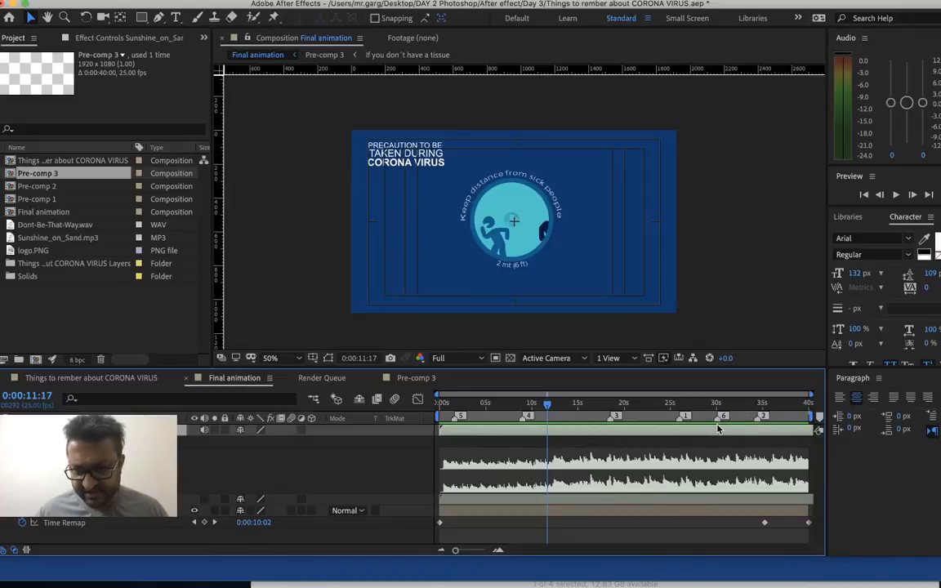
left_click_drag(819, 418, 654, 417)
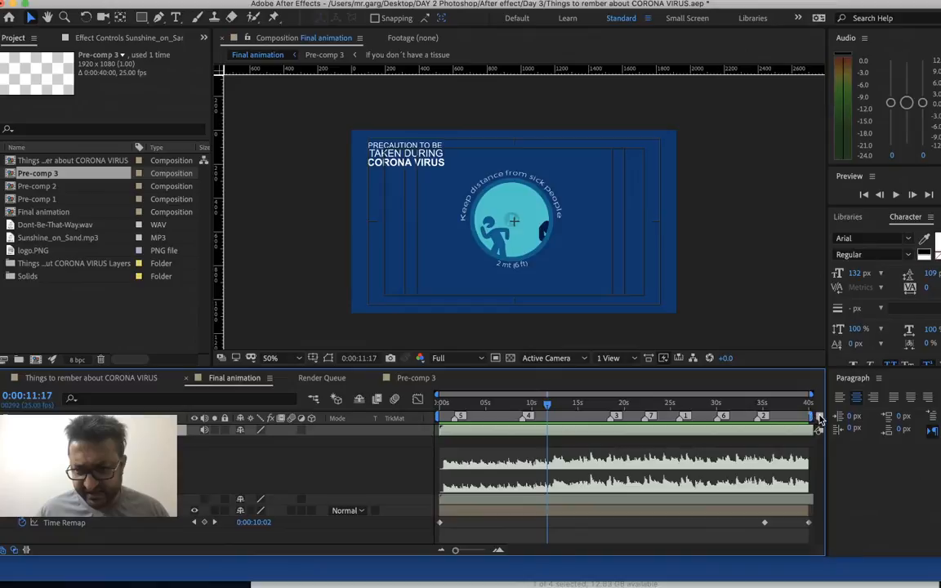
mouse_move(817, 418)
left_mouse_down()
mouse_move(564, 417)
mouse_move(583, 418)
left_mouse_up()
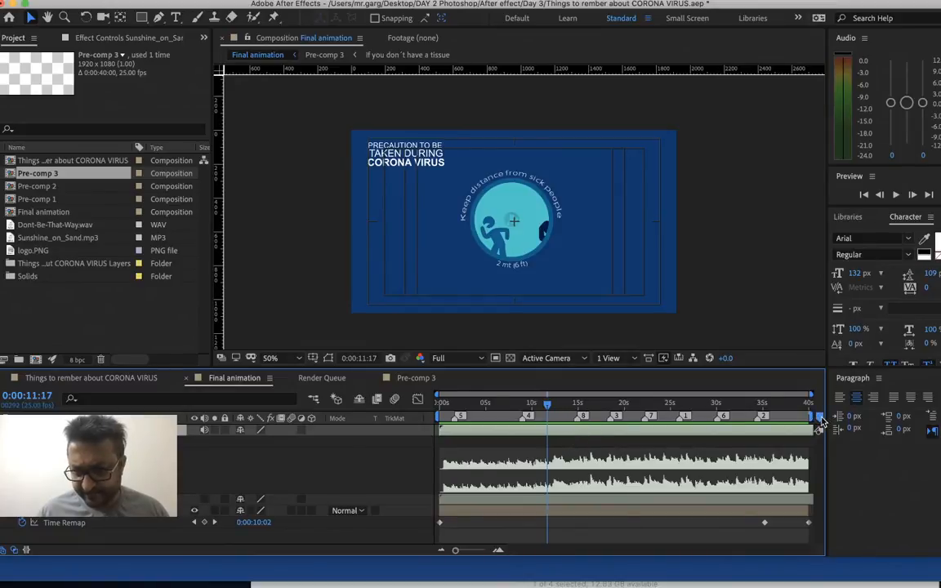
mouse_move(541, 412)
left_mouse_down()
mouse_move(481, 429)
mouse_move(493, 434)
left_mouse_up()
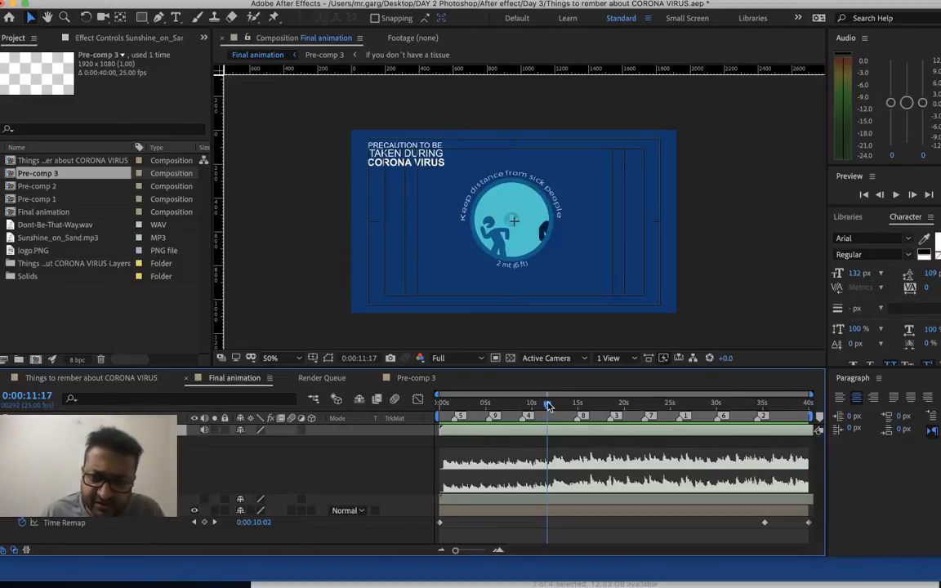
- Return the current time to 0:00:00:00 and reassign composition marker 2 to that frame
left_click_drag(548, 406, 606, 410)
left_click_drag(616, 419, 426, 443)
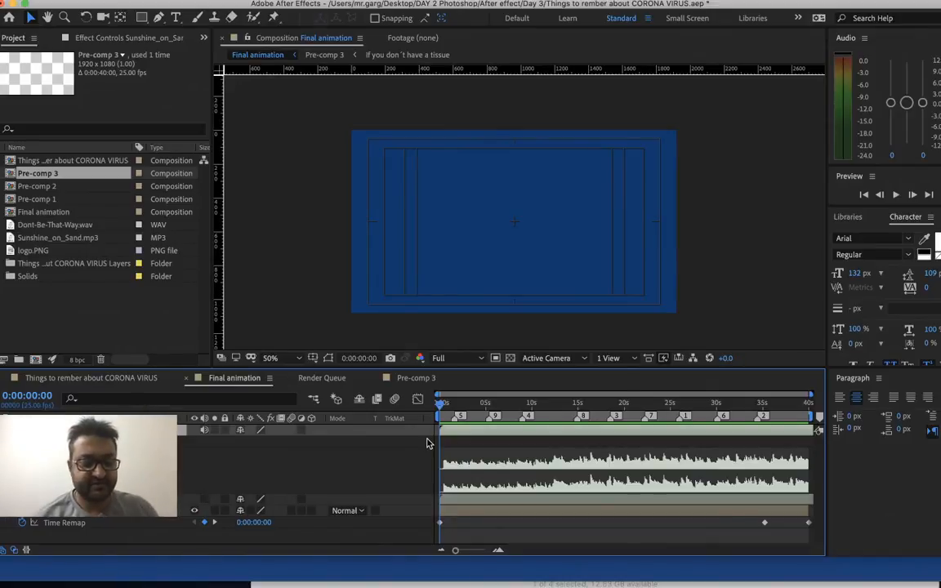
key("shift+2")
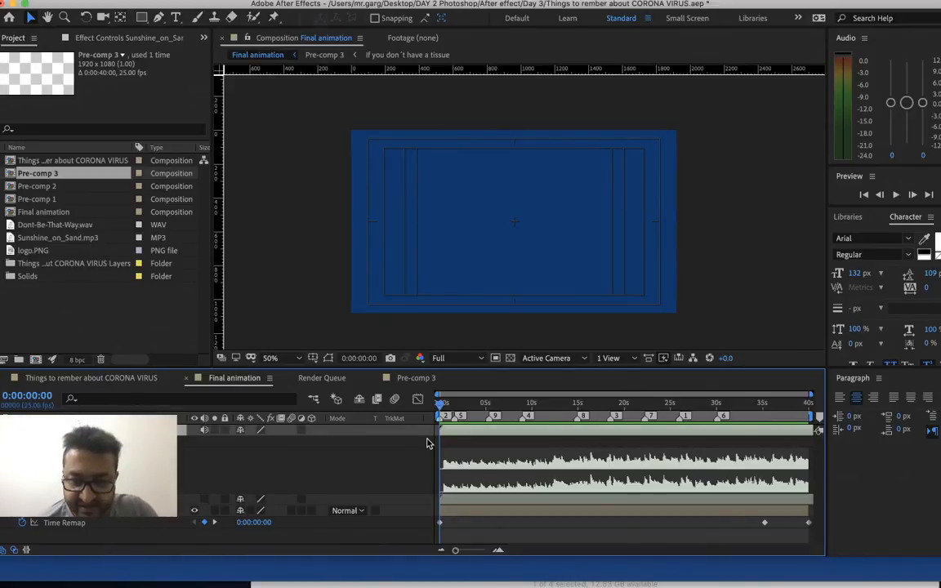
- Jump the current time repeatedly among numbered composition markers 1 to 9 to check the frame at each one
key("3")
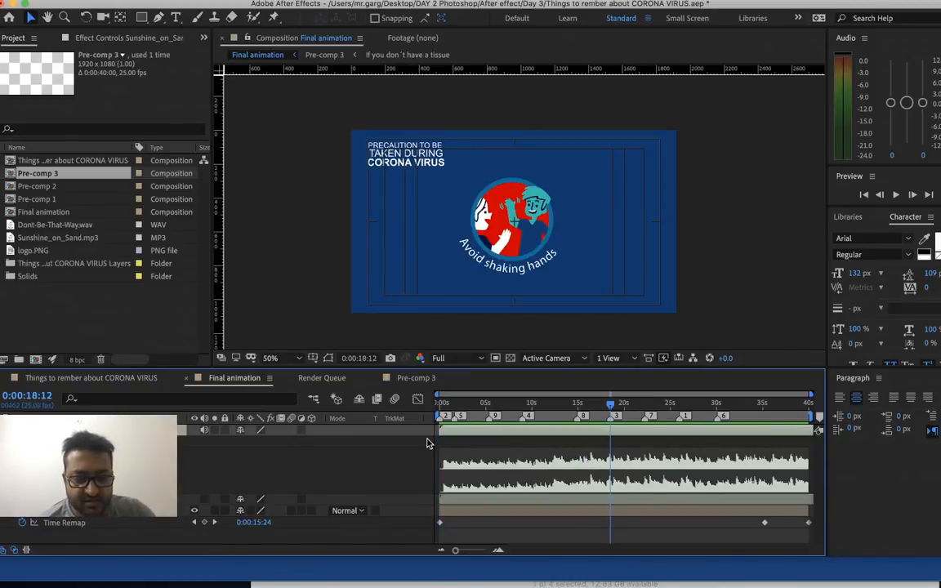
key("1")
key("2")
key("3")
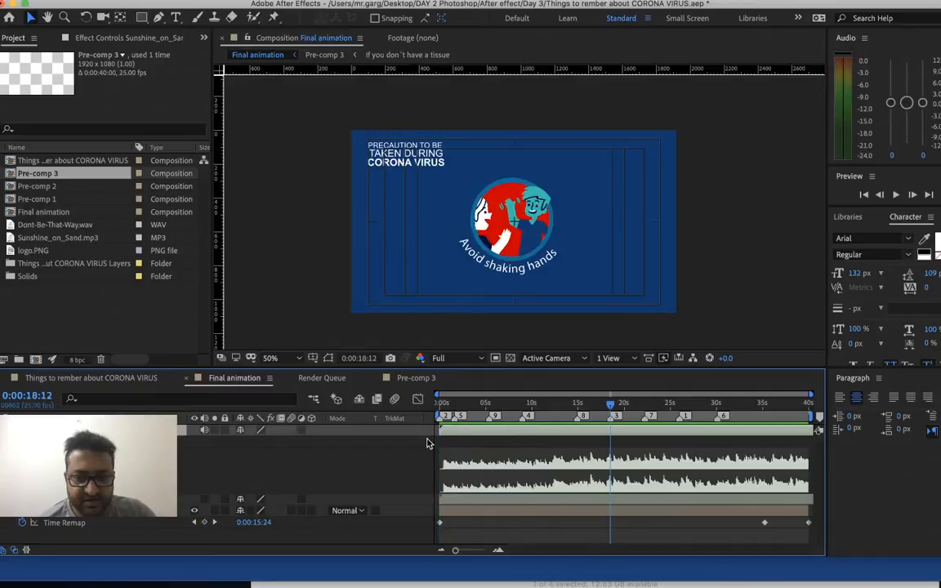
key("4")
key("5")
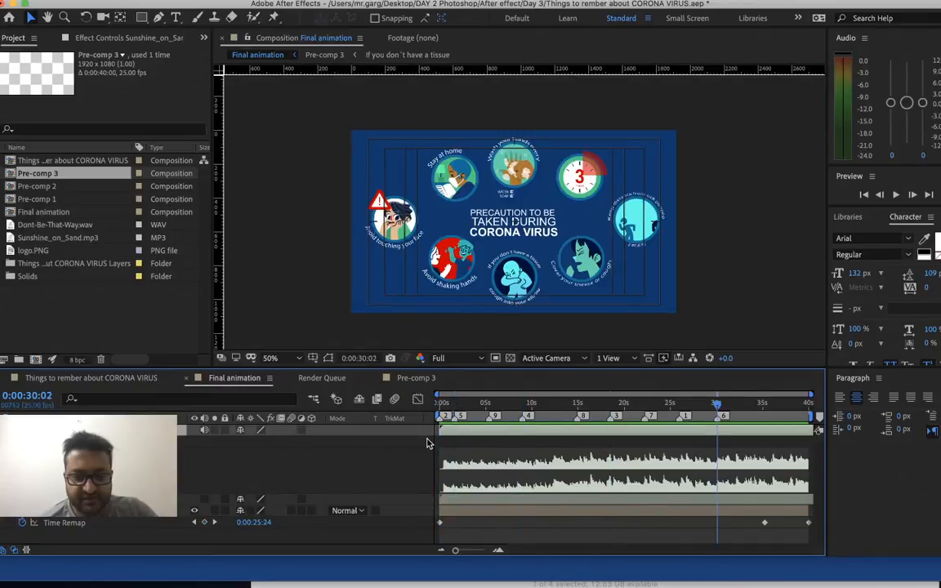
key("8")
key("9")
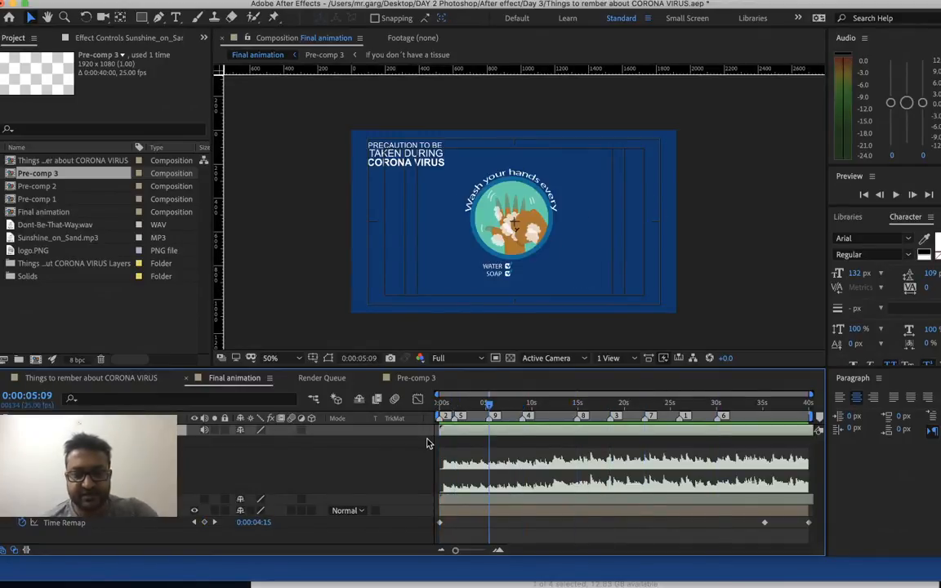
key("1")
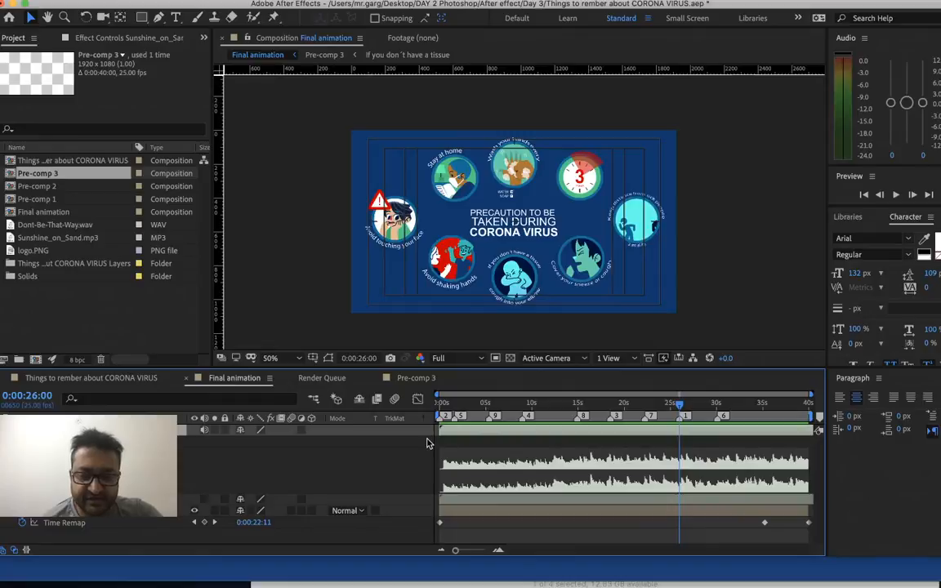
key("9")
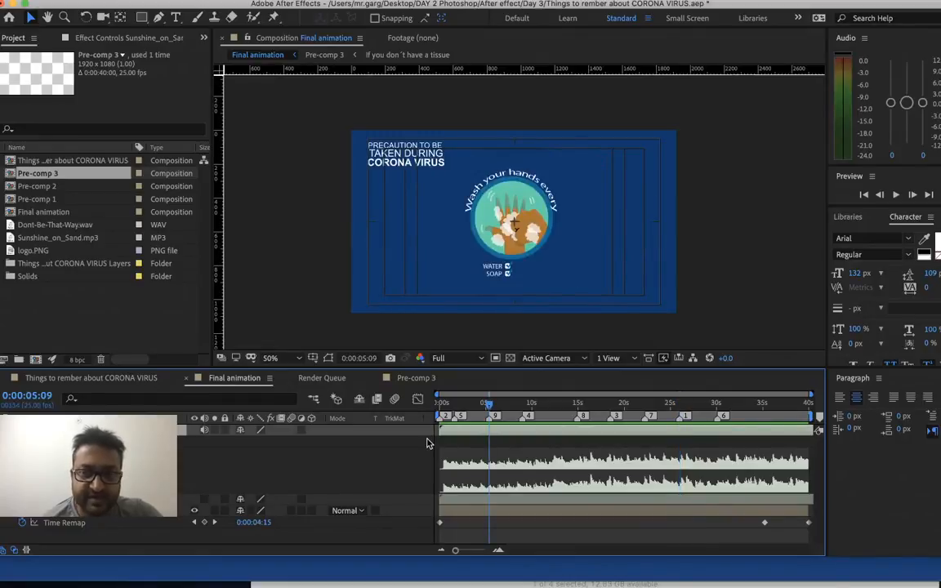
key("3")
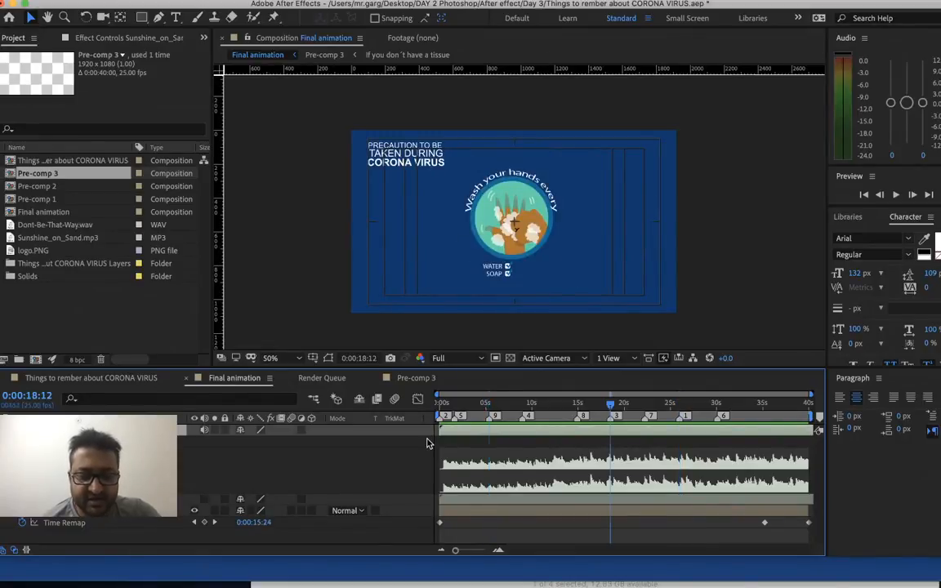
key("2")
key("5")
key("7")
key("5")
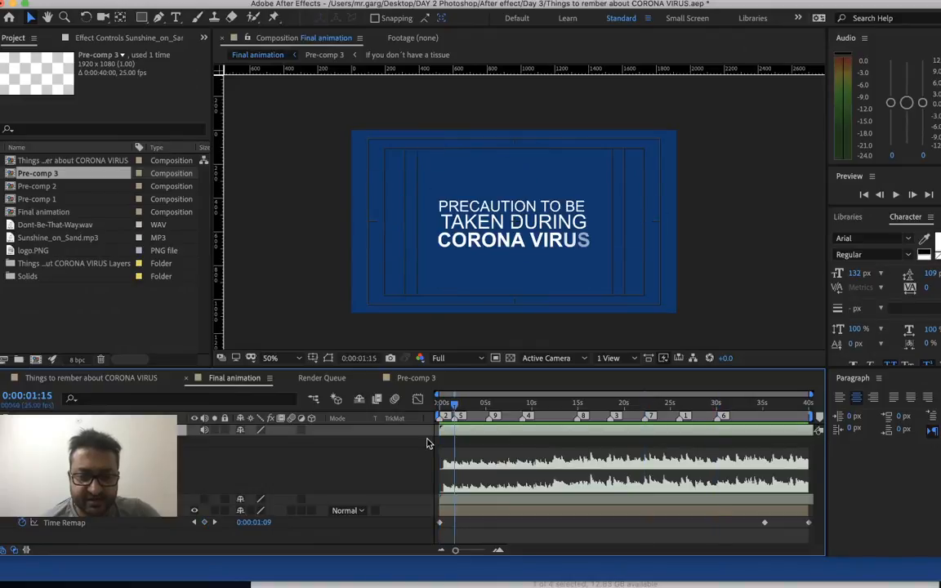
key("4")
key("2")
key("8")
key("4")
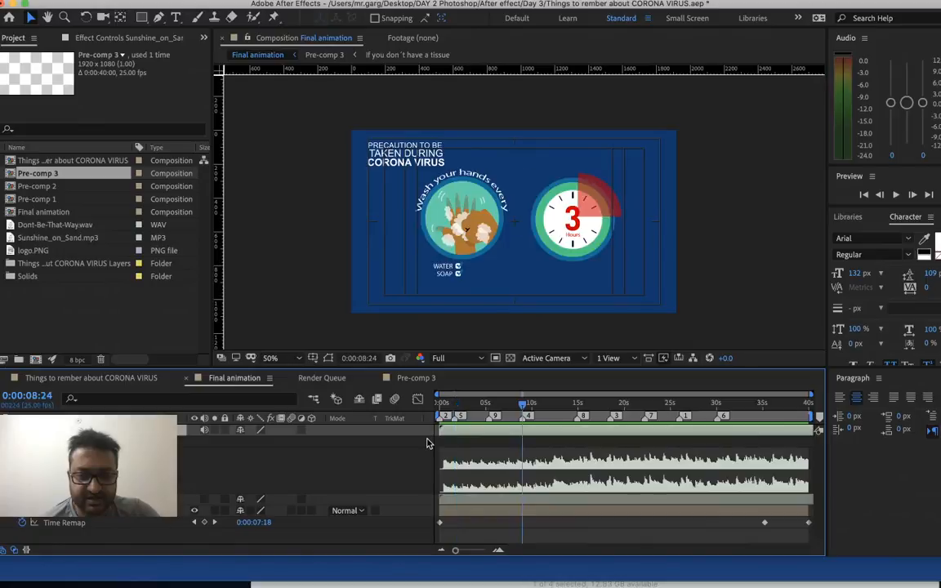
key("3")
key("5")
key("7")
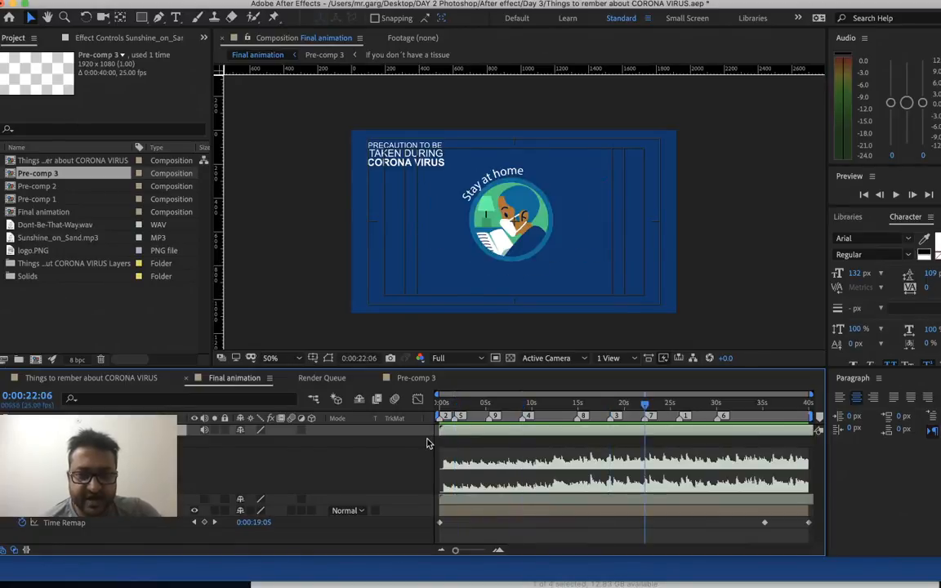
key("8")
key("9")
key("8")
key("6")
key("5")
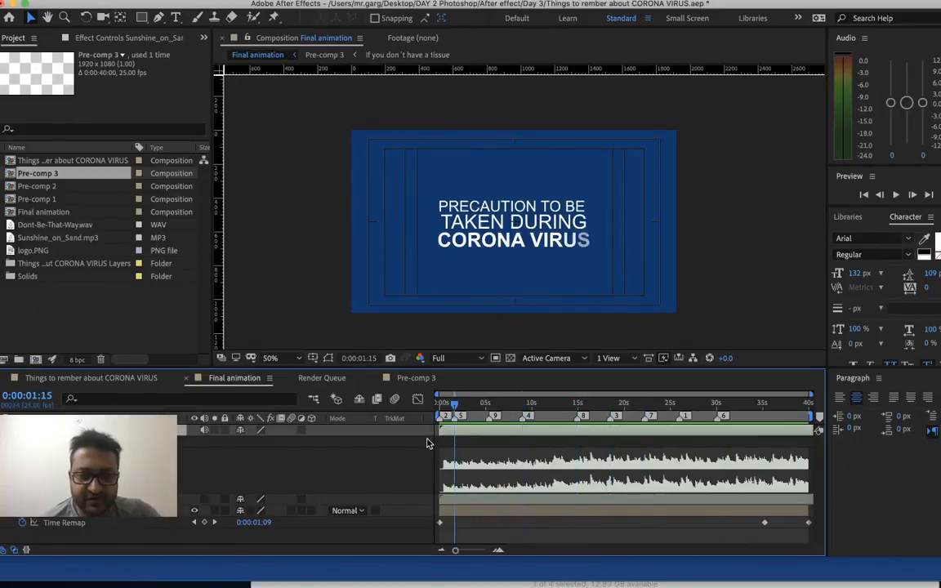
key("3")
key("1")
key("3")
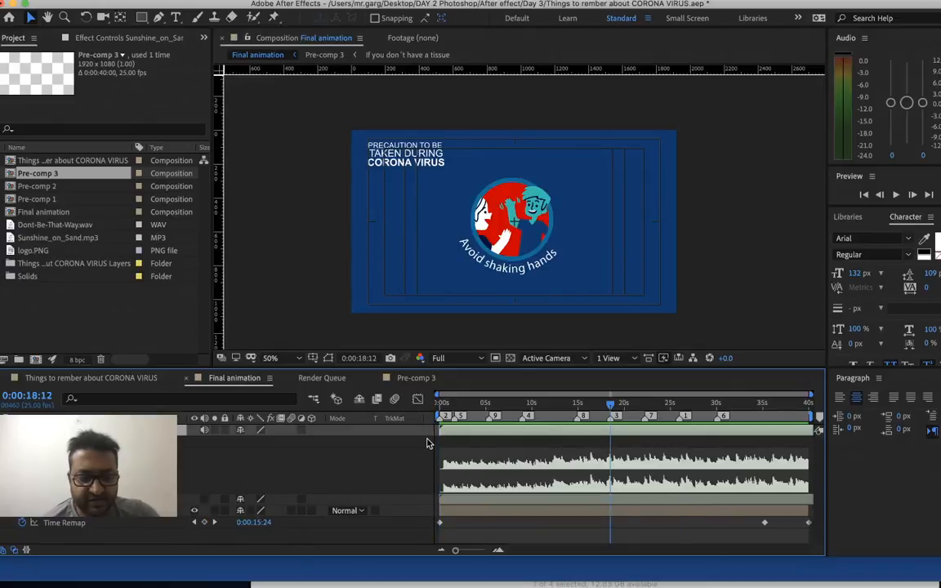
- Jump the current time through composition markers 5, 6, 8 and 9, ending on marker 4 at 0:00:08:24
key("5")
key("6")
key("8")
key("9")
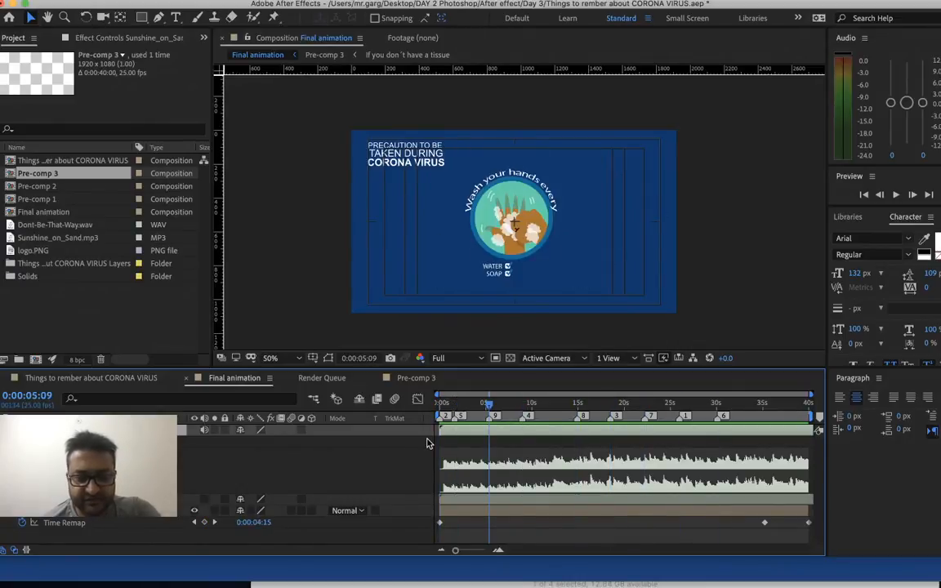
key("8")
key("6")
key("4")
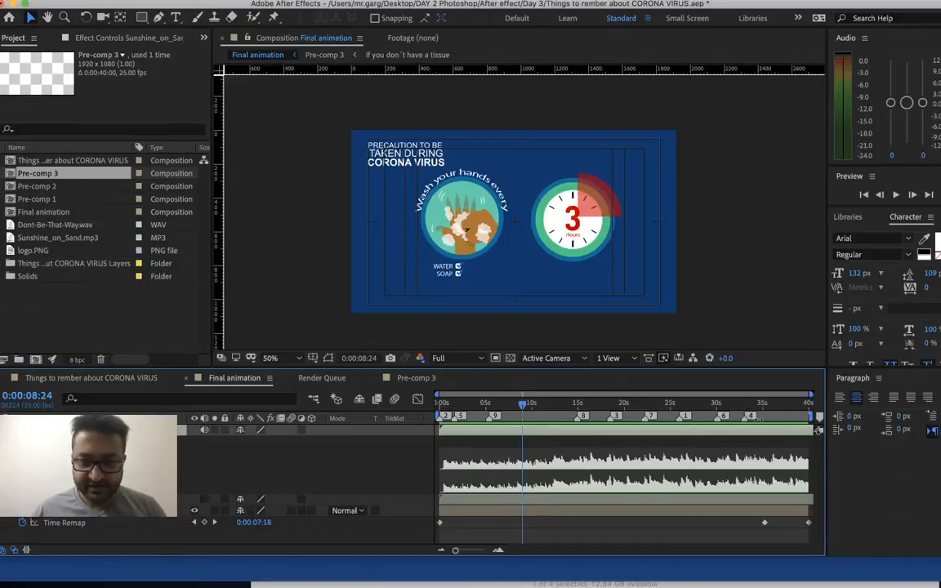
- Remove all the numbered composition markers, 1 to 9, from the Final animation timeline
left_click(719, 416, "super")
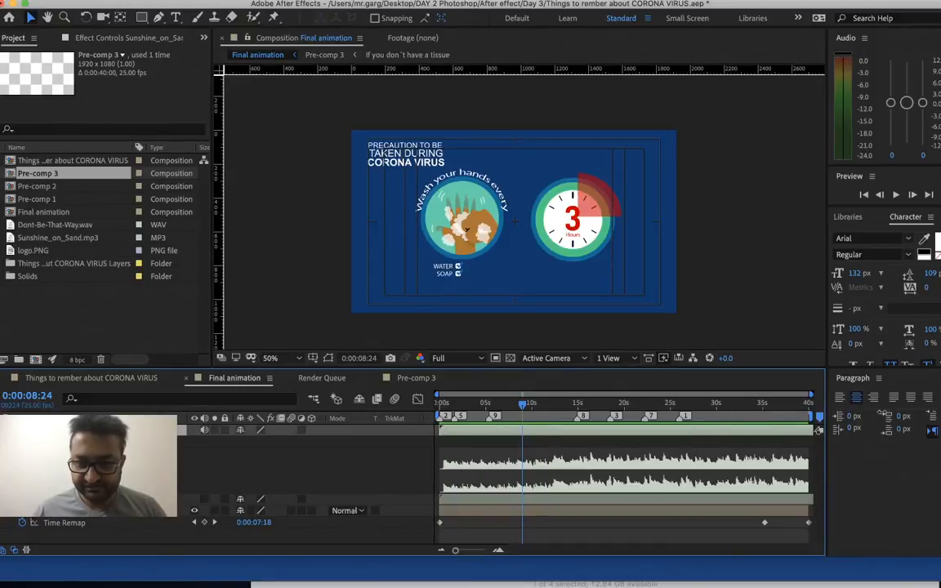
left_click(681, 416, "super")
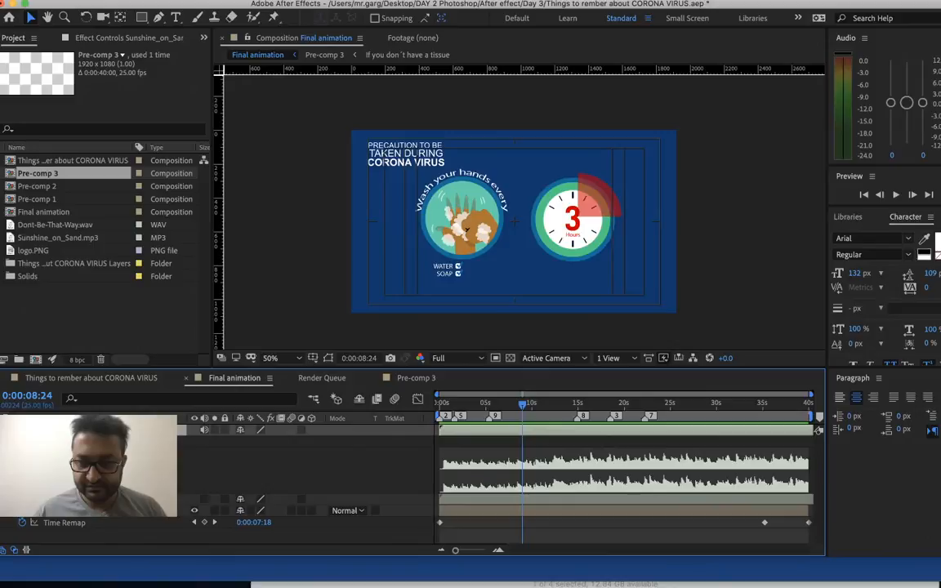
left_click(647, 416, "super")
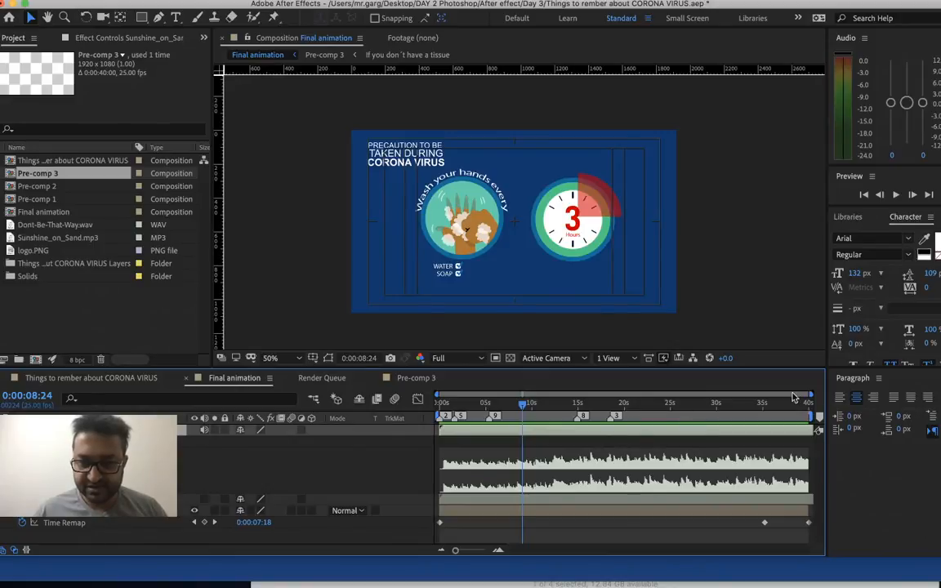
left_click(612, 417, "super")
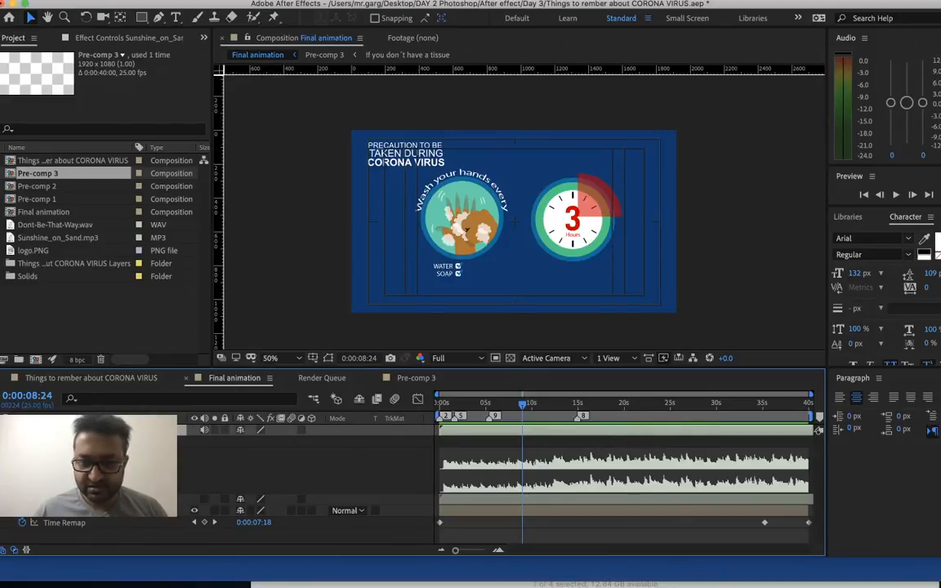
left_click(577, 416, "super")
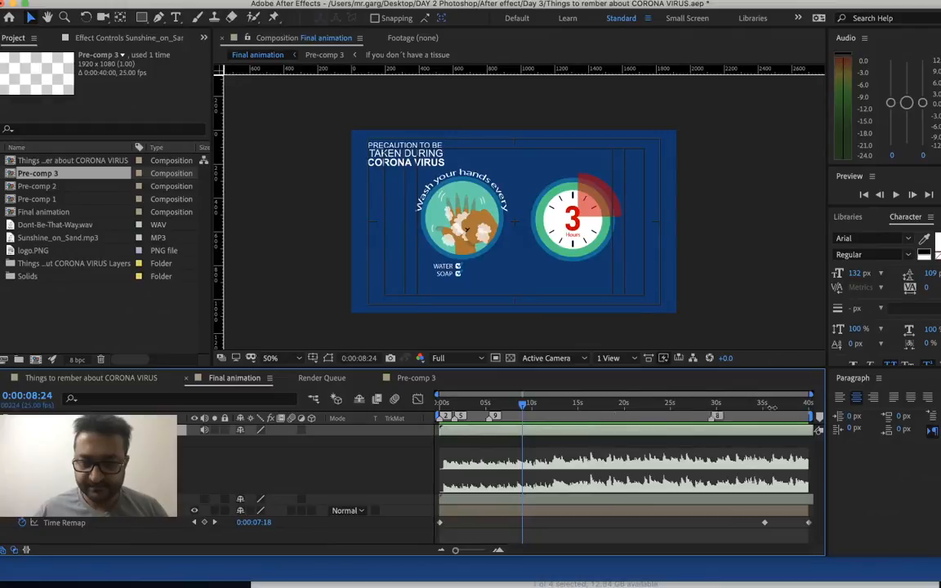
left_click_drag(522, 422, 523, 422)
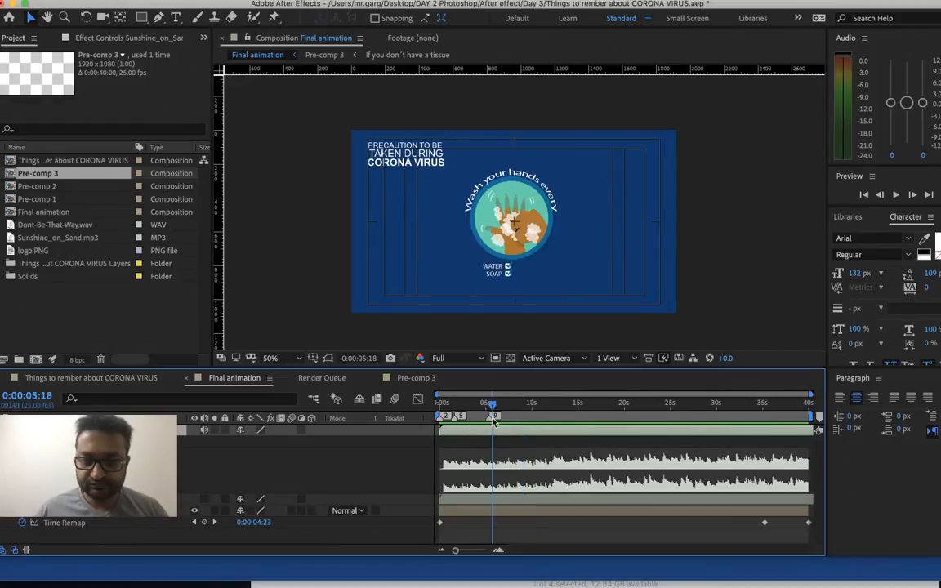
left_click(492, 417, "super")
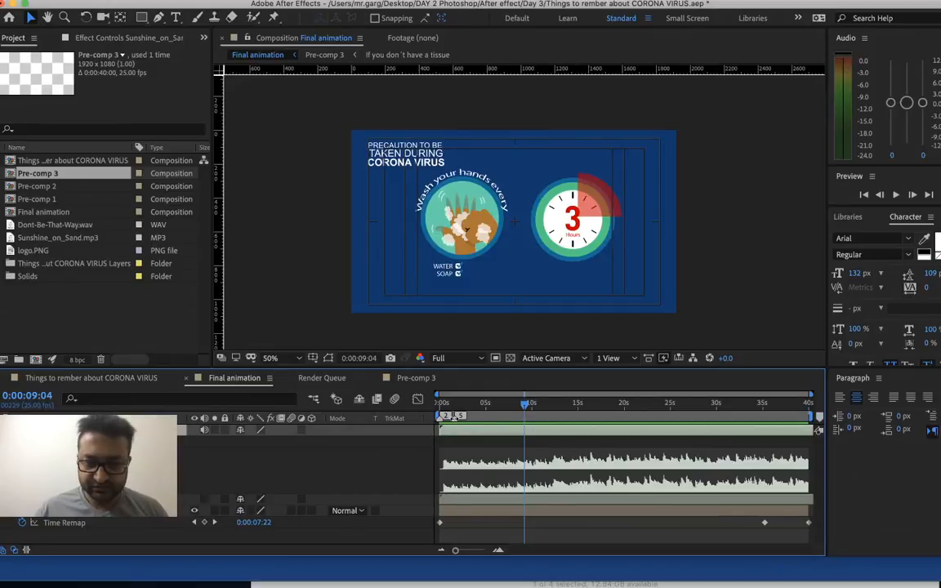
left_click_drag(454, 416, 821, 418)
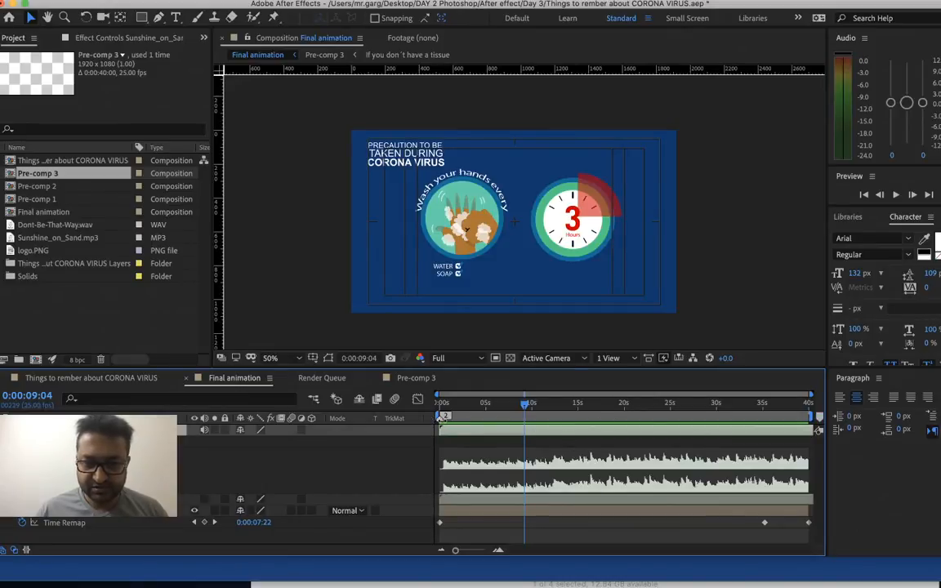
left_click_drag(441, 416, 820, 417)
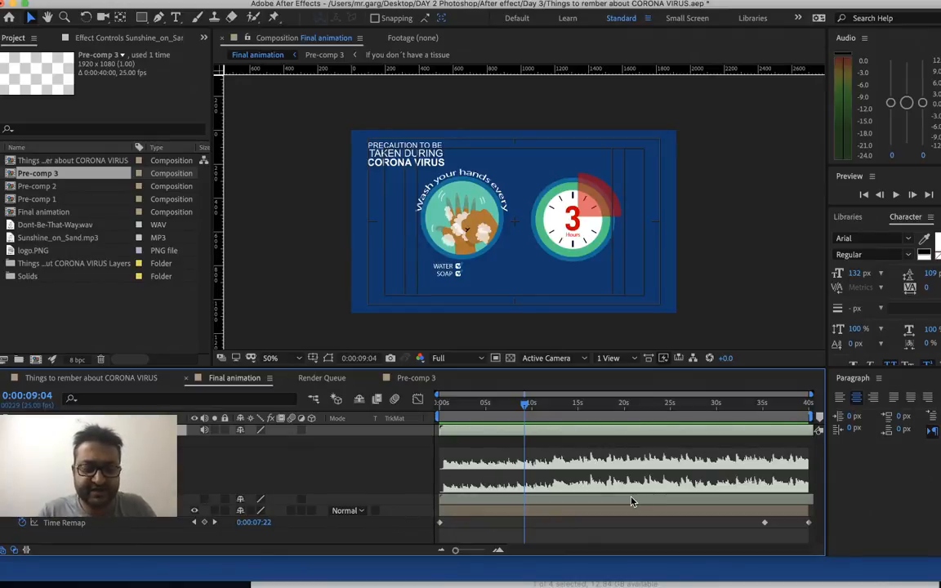
- Add the Final animation composition to the render queue and set its QuickTime video codec to Apple ProRes 422 LT
key("super+m")
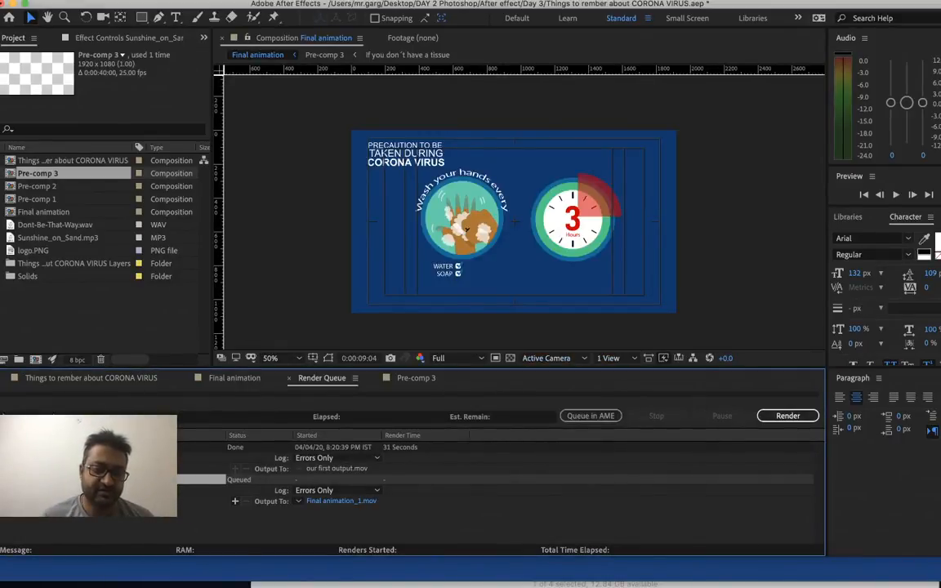
left_click(563, 170)
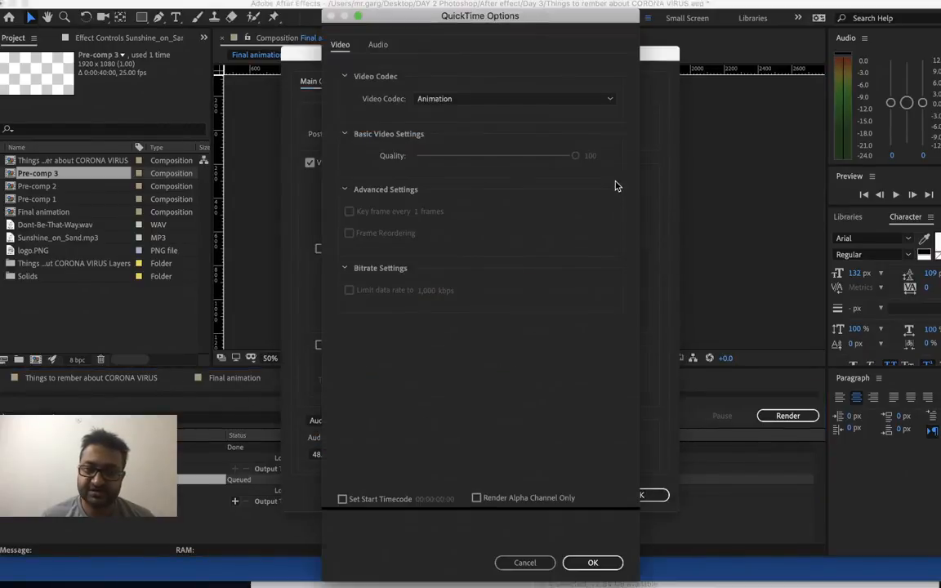
left_click(490, 99)
left_click(499, 164)
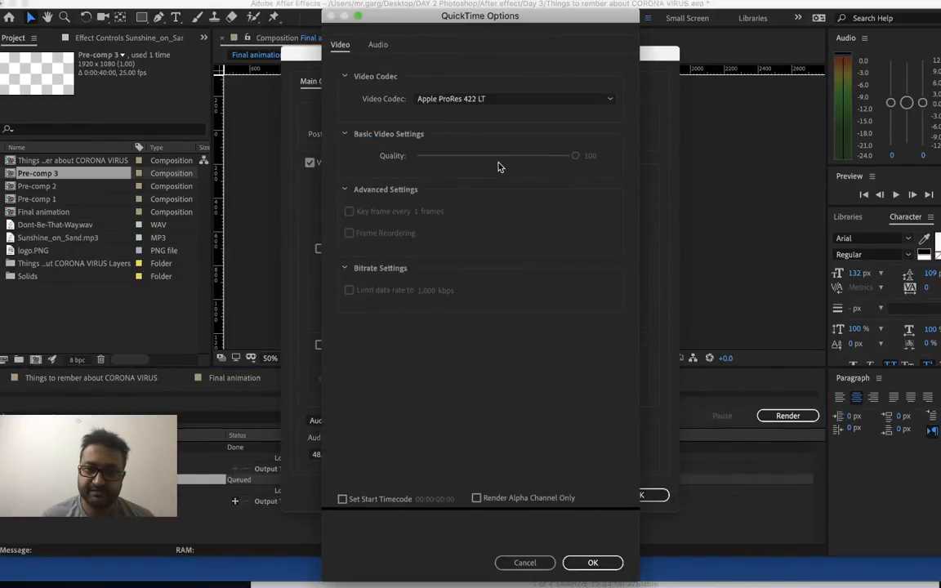
left_click(592, 562)
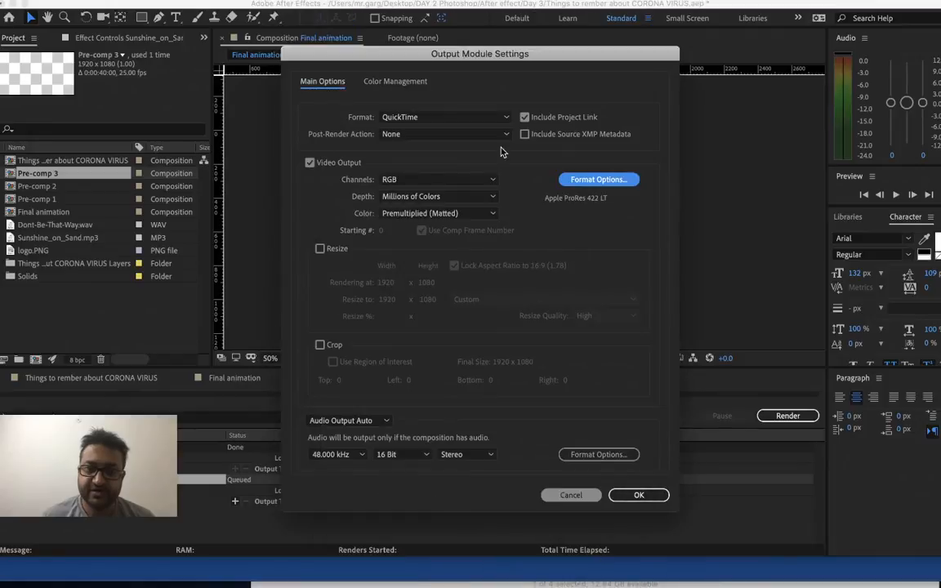
- Set the output module's audio to Audio Output On and check its QuickTime audio codec options
left_click(371, 420)
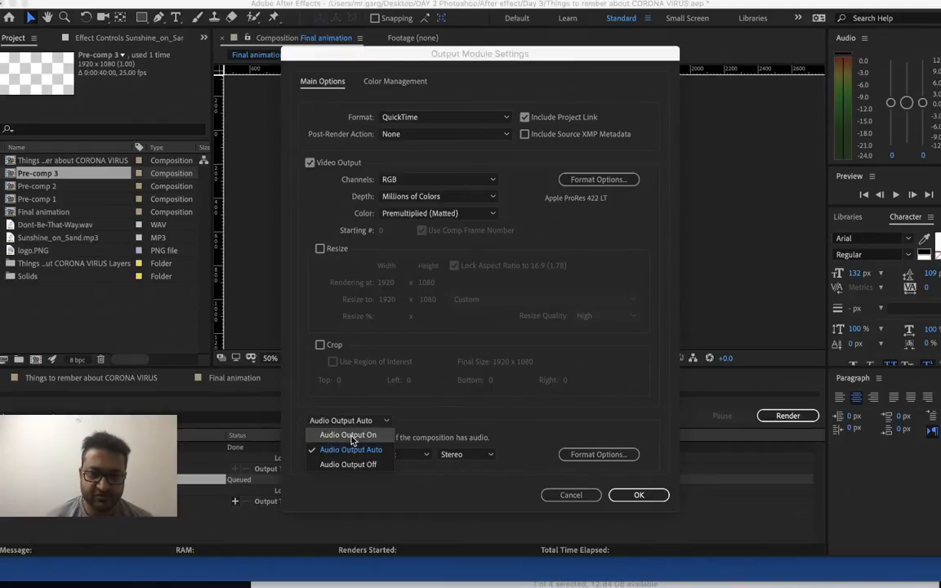
left_click(348, 434)
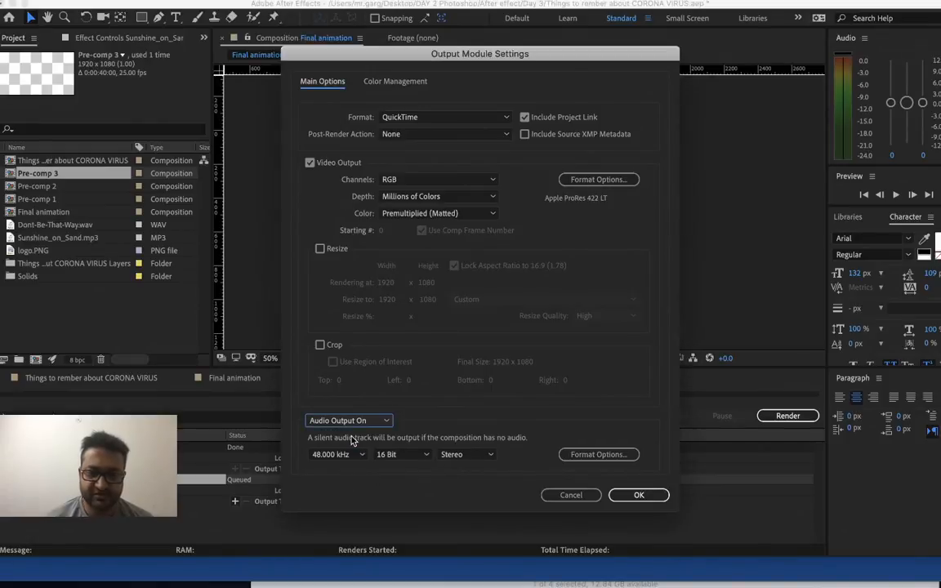
left_click(609, 462)
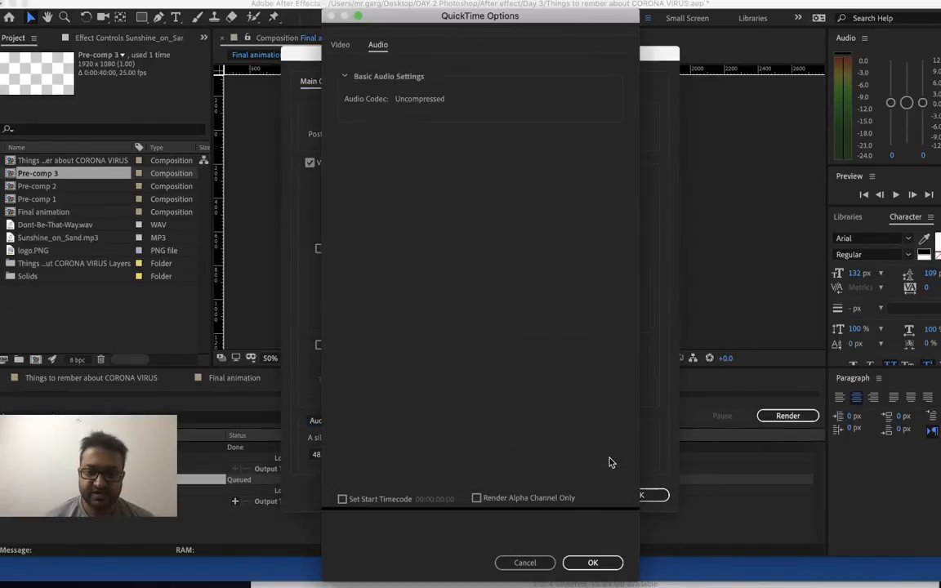
left_click(339, 46)
left_click(376, 45)
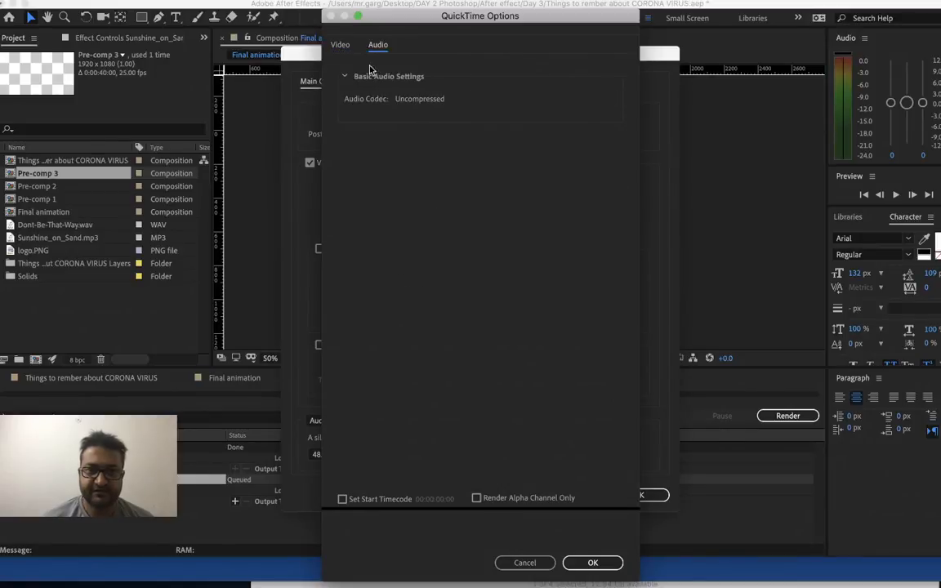
left_click(593, 563)
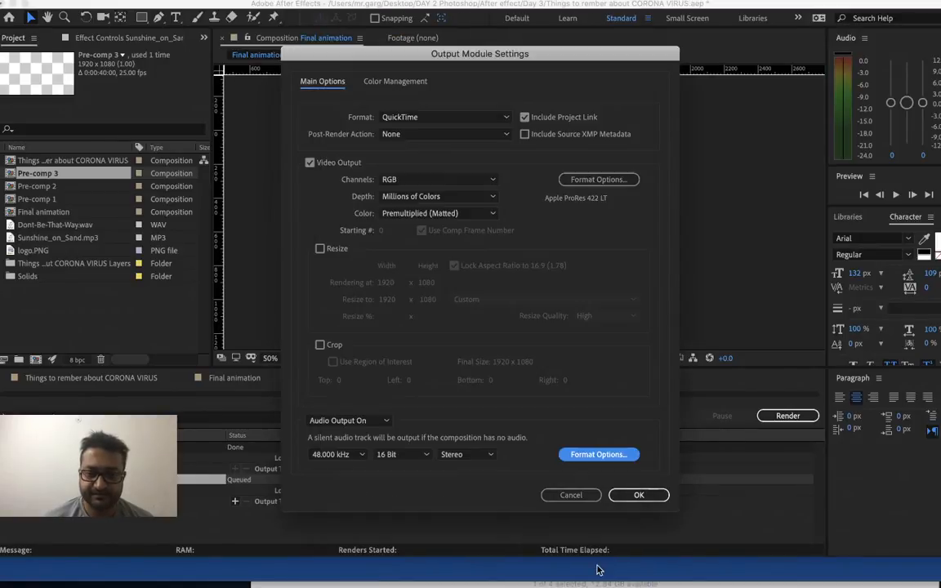
- Check the audio sample rate and bit depth choices, keep 48.000 kHz and 16 Bit, and accept the output module settings
left_click(337, 454)
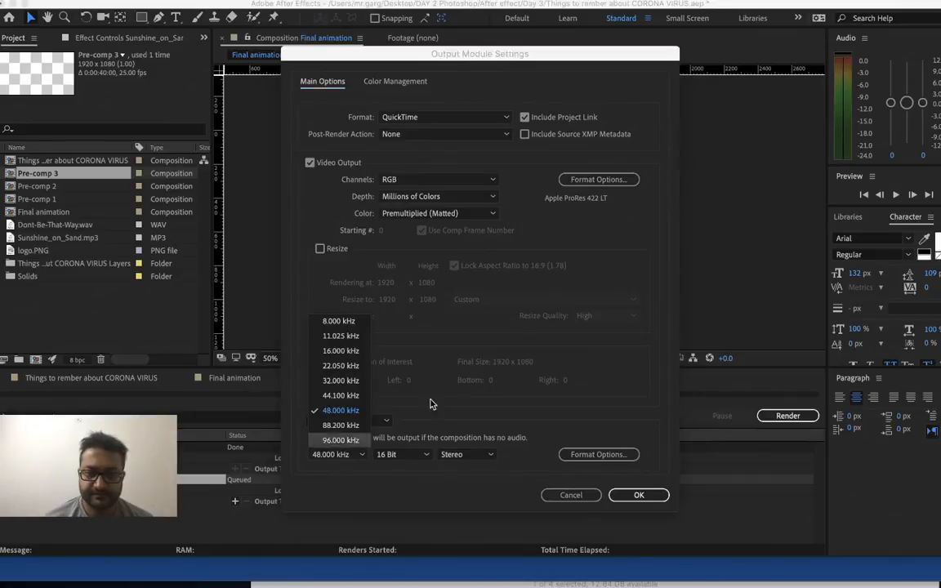
left_click(668, 409)
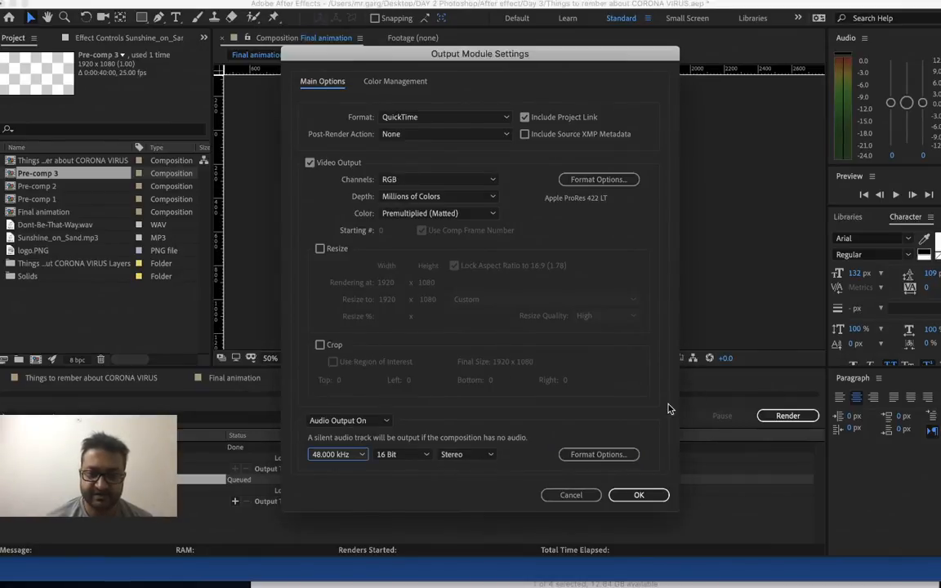
left_click(418, 455)
left_click(494, 487)
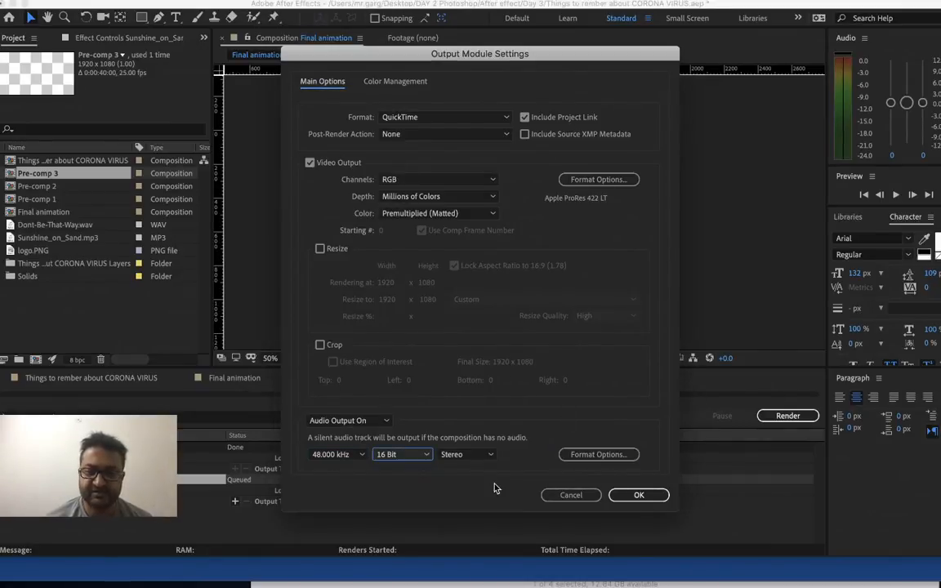
left_click(658, 496)
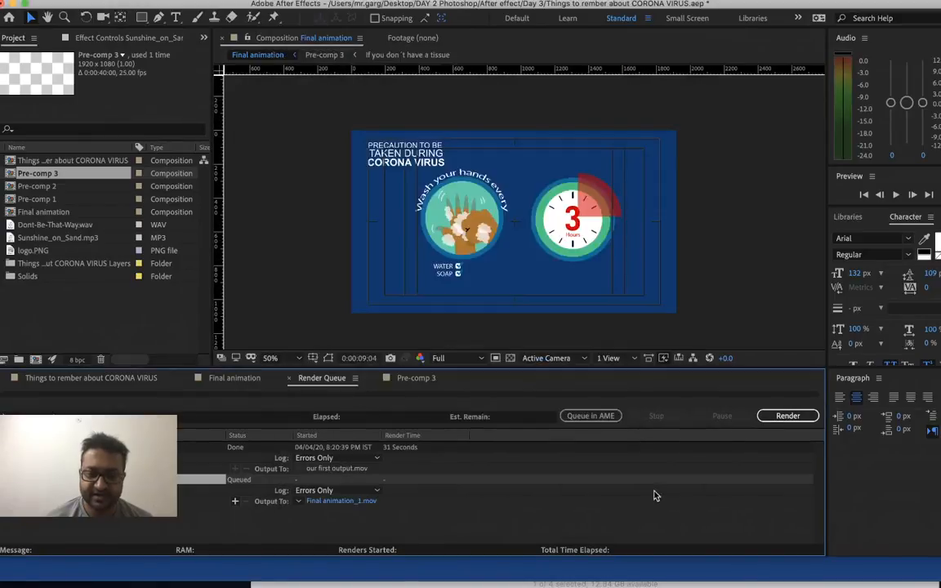
- Set the queued movie's output file to "our first output with music.mov" in the Render folder
left_click(351, 501)
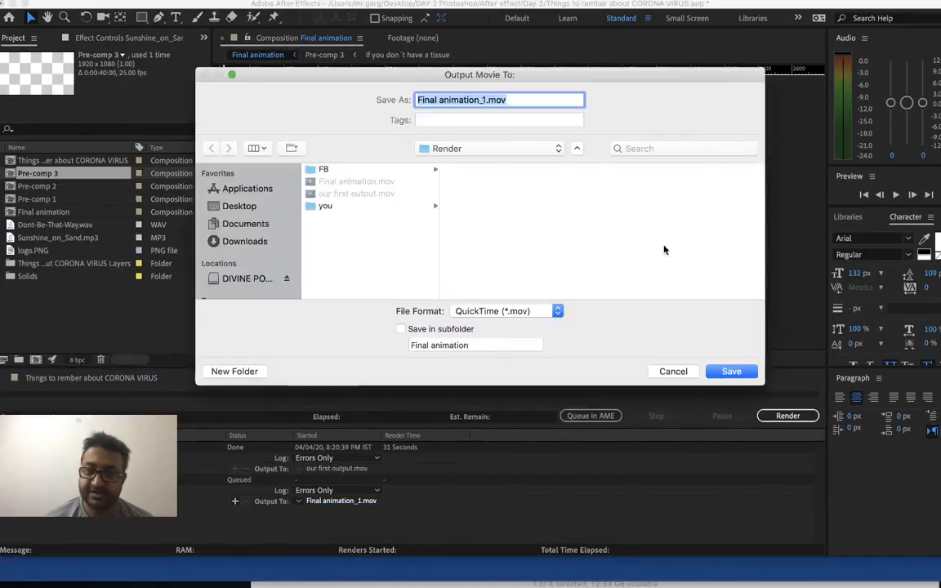
left_click(368, 194)
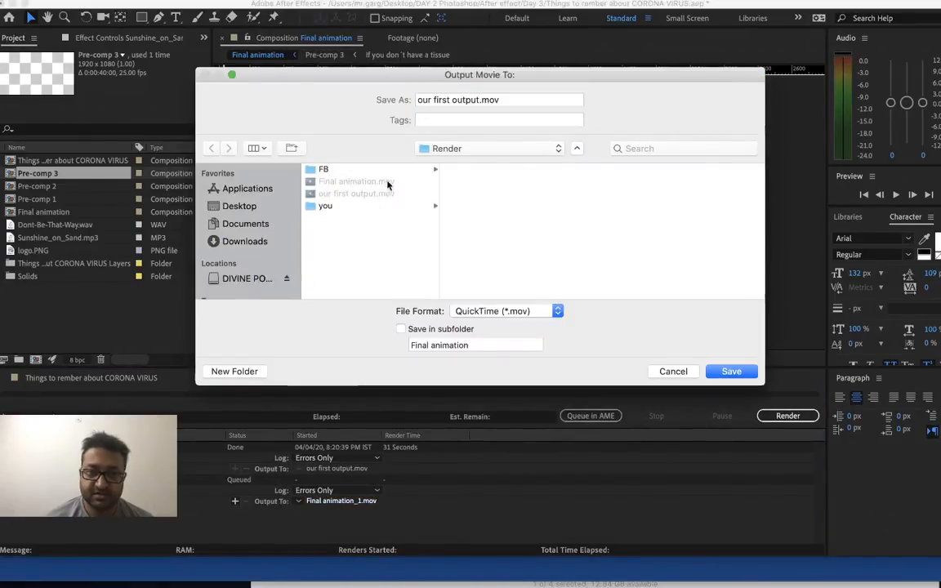
left_click(479, 99)
type("wi")
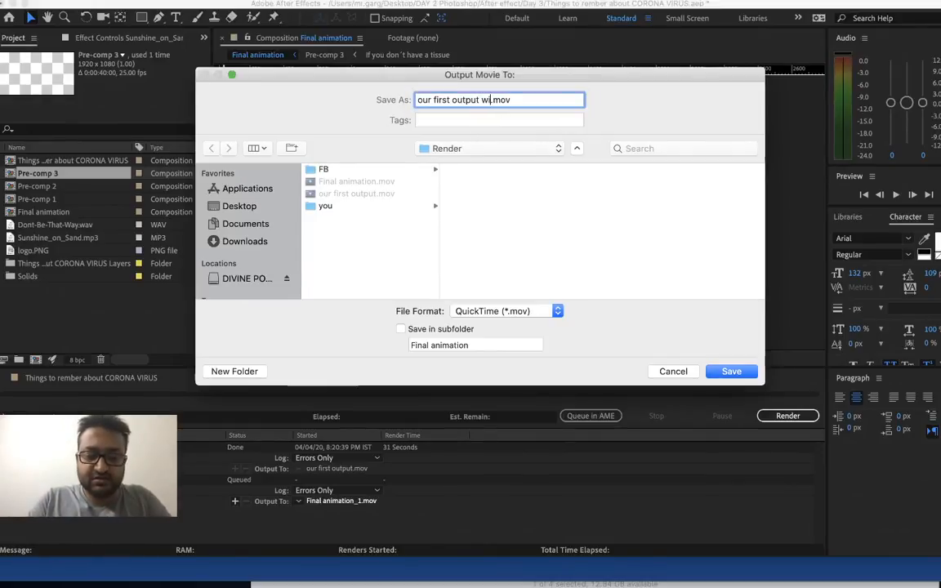
type("th music")
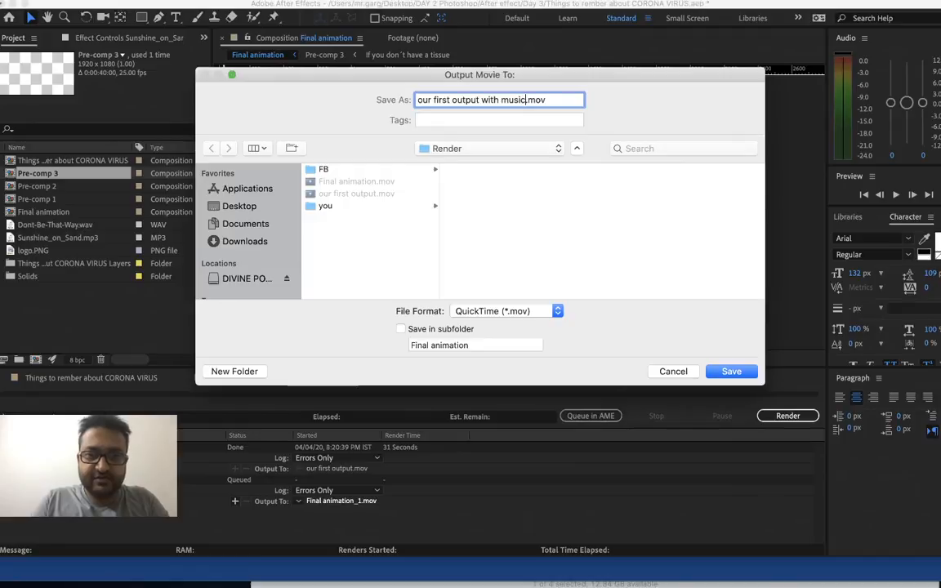
key("Return")
- Save the project and render the queued Final animation movie
key("super+s")
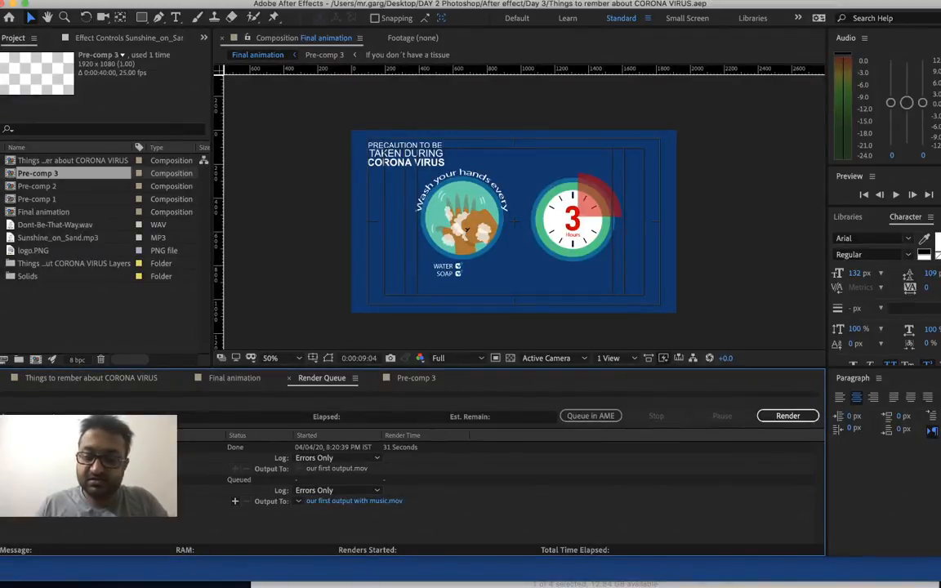
key("Return")
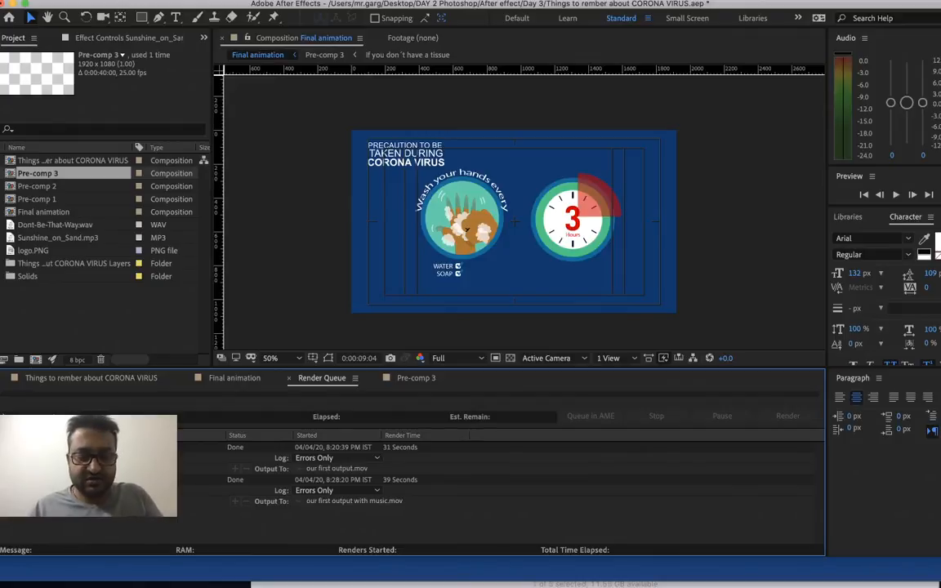
- Switch to Finder, open "our first output with music.mov" from the Render folder and play it to review picture and sound
key("super+Tab")
left_click(385, 317)
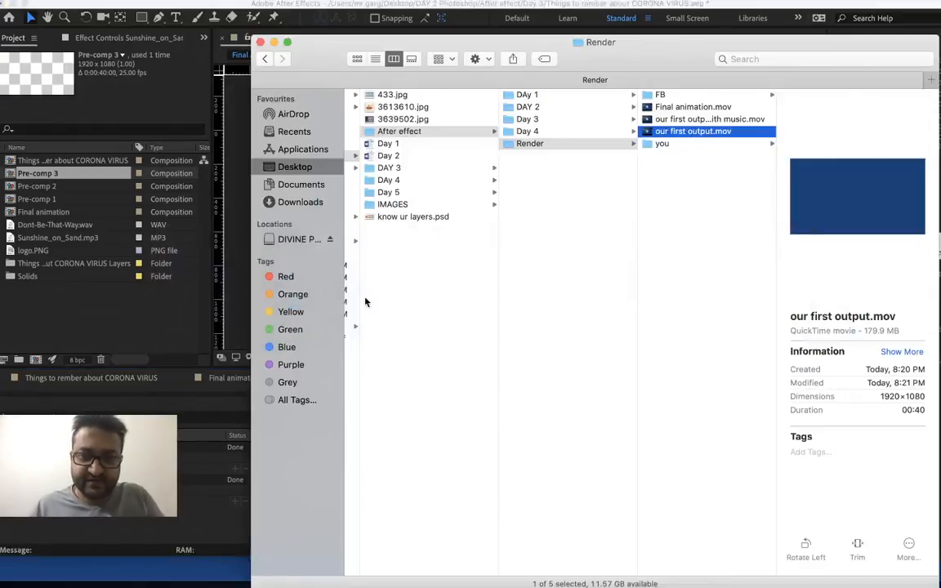
double_click(716, 120)
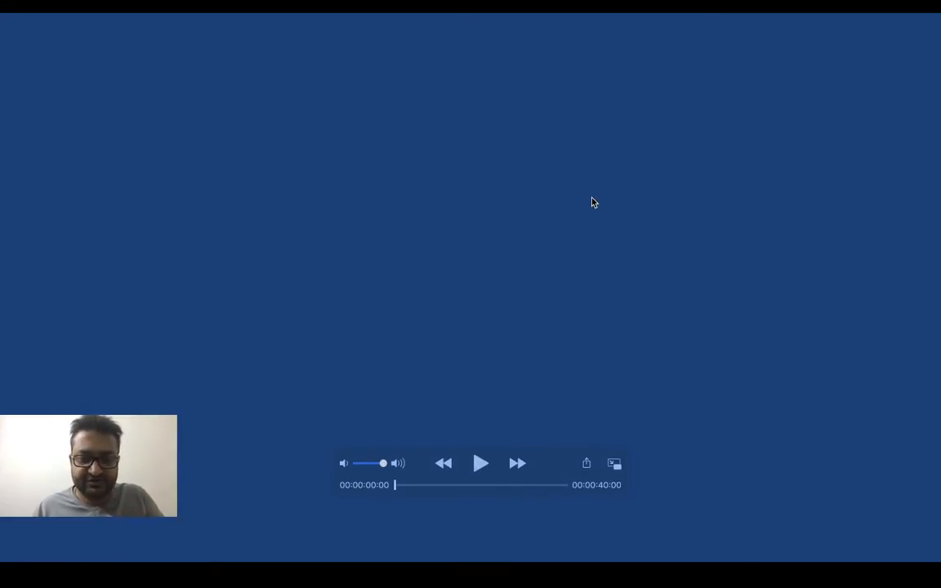
key("space")
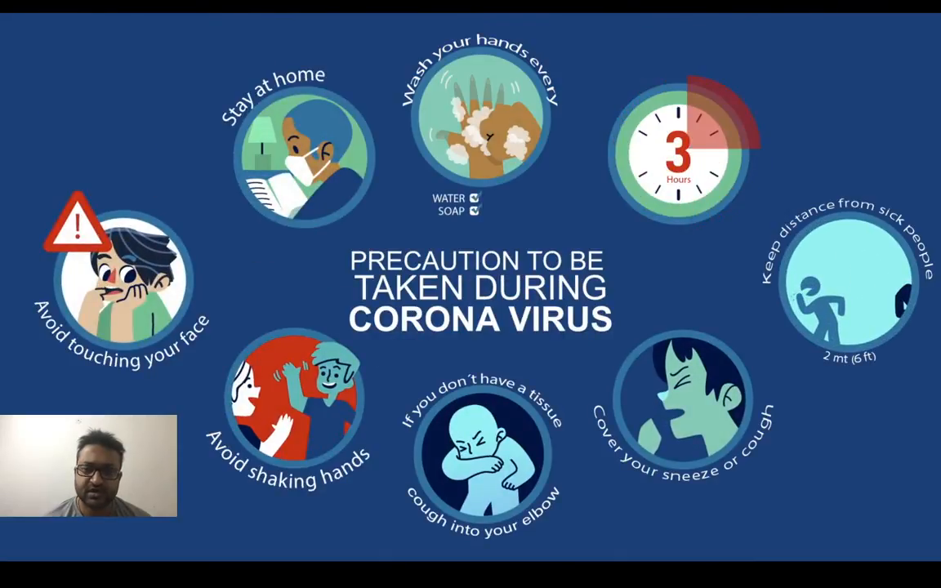
mouse_move(676, 260)
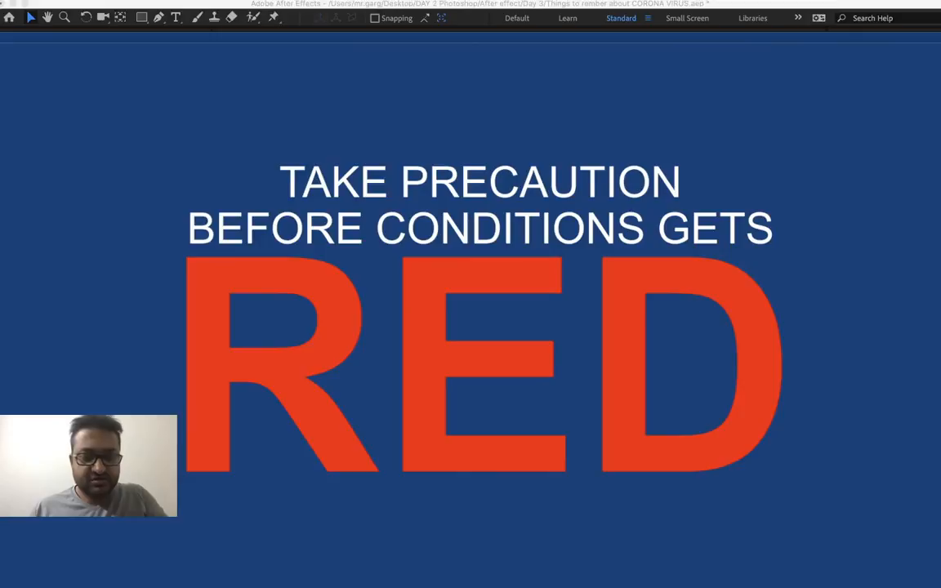
- Close the rendered movie, return to After Effects and issue the command to quit it
key("super+w")
key("super+Tab")
key("super+Tab")
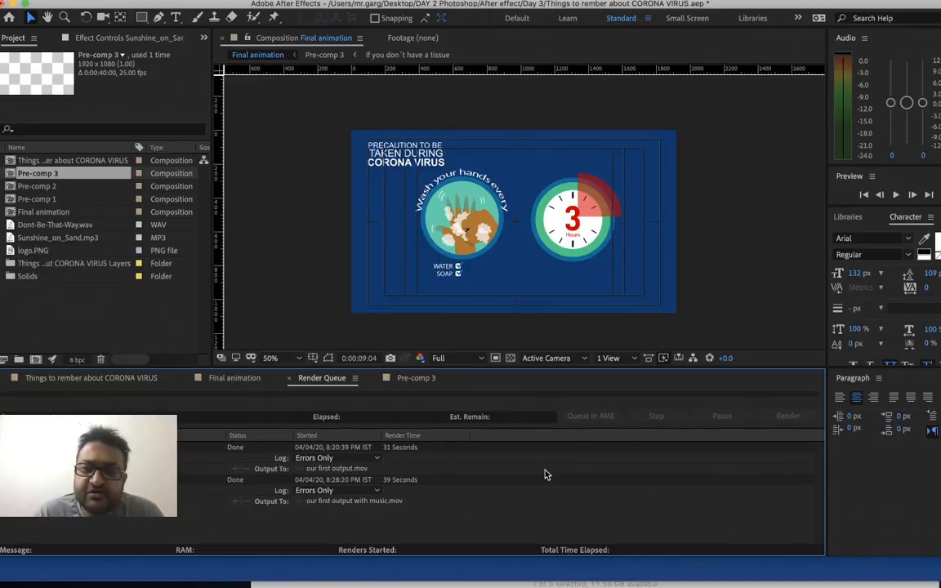
key("super+q")
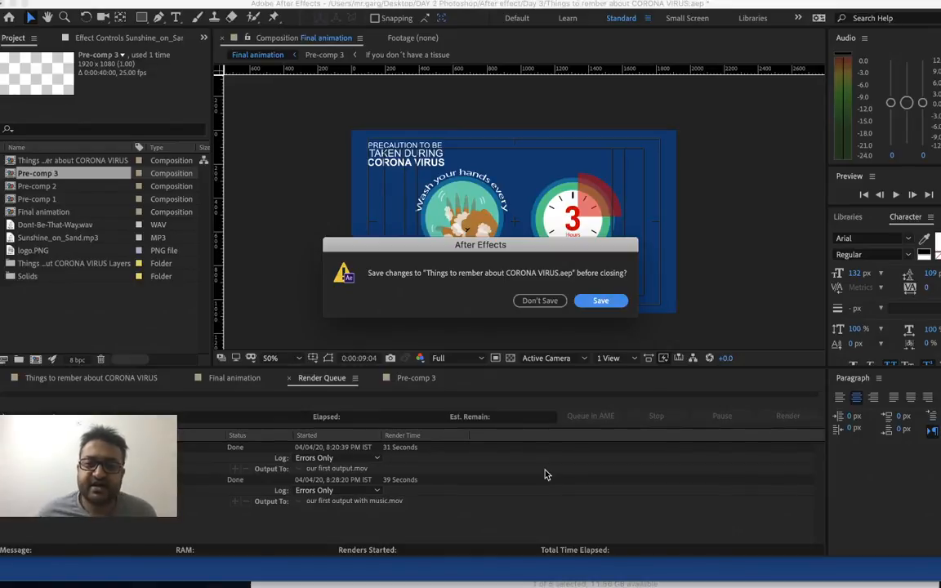
- Switch to YouTube Studio in the browser and request to end the live stream
key("super+Tab")
key("super+Tab")
key("super+Tab")
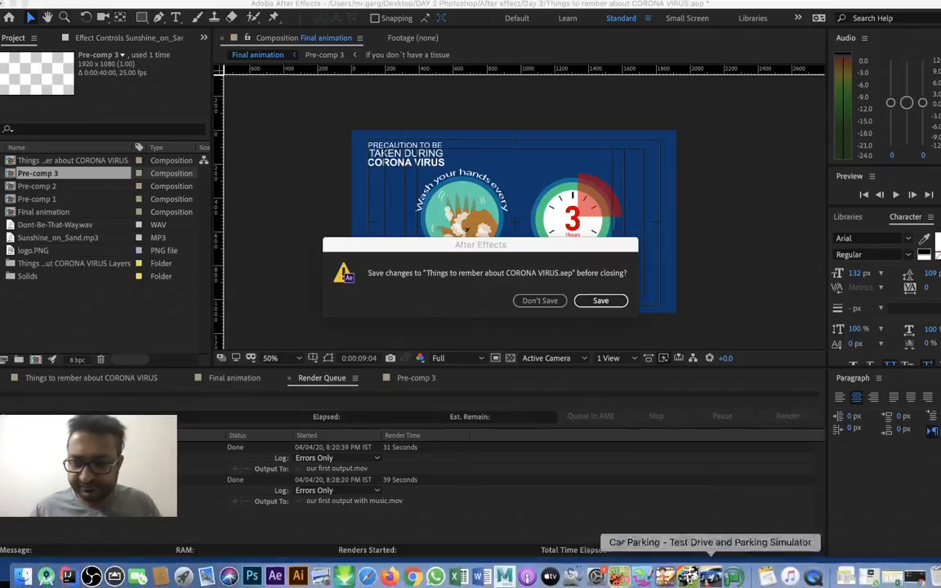
left_click(914, 564)
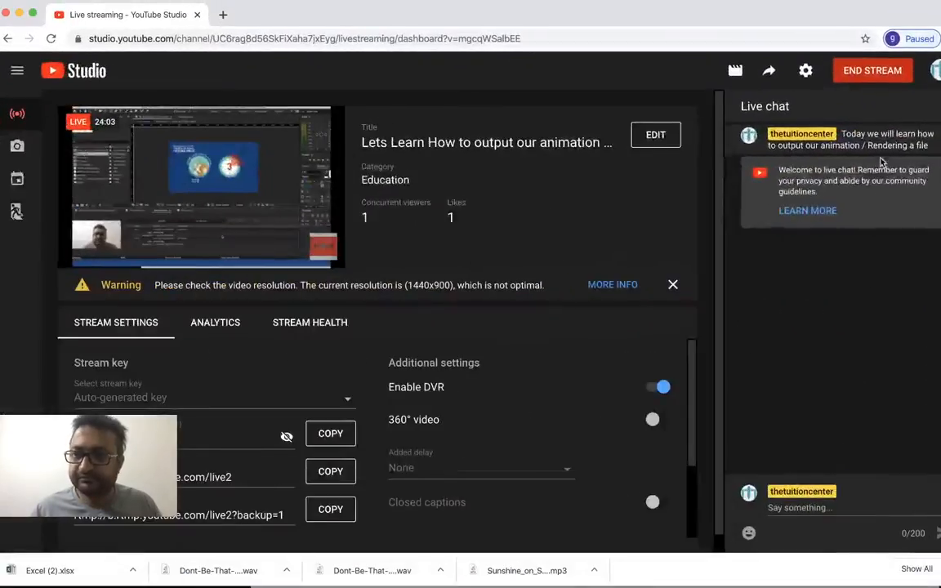
left_click(871, 77)
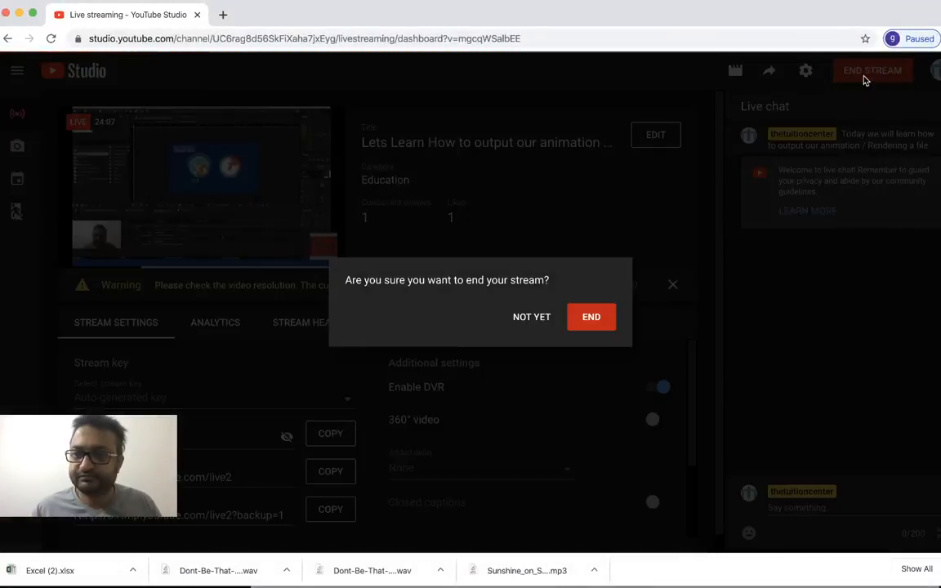